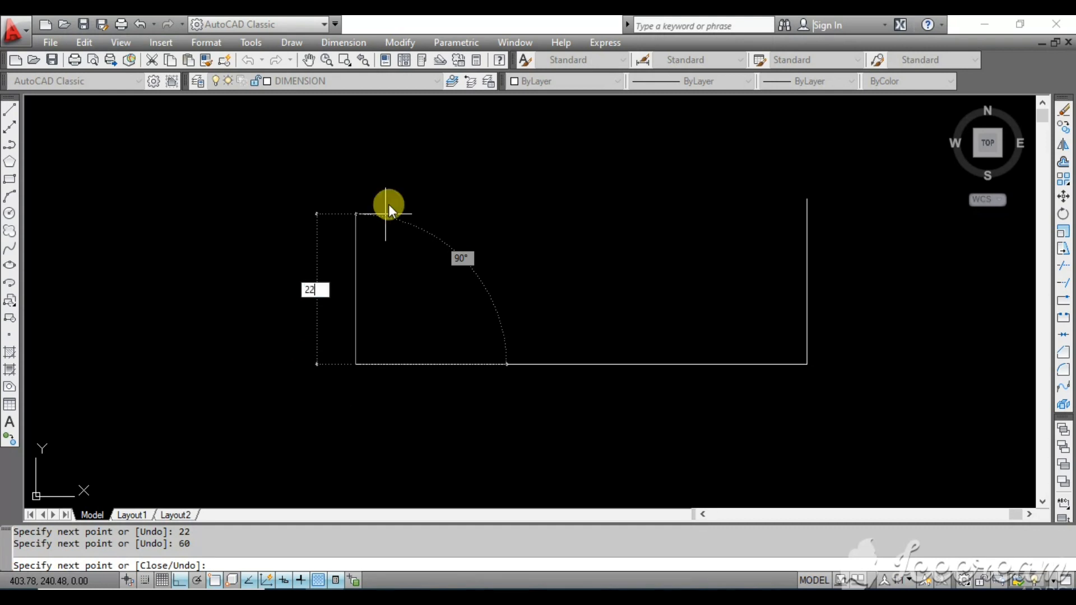
- Complete the outline's left edge with a 22-unit vertical line rising from the base, end the line, and consult the reference PDF
{"action": "key", "text": "Return"}
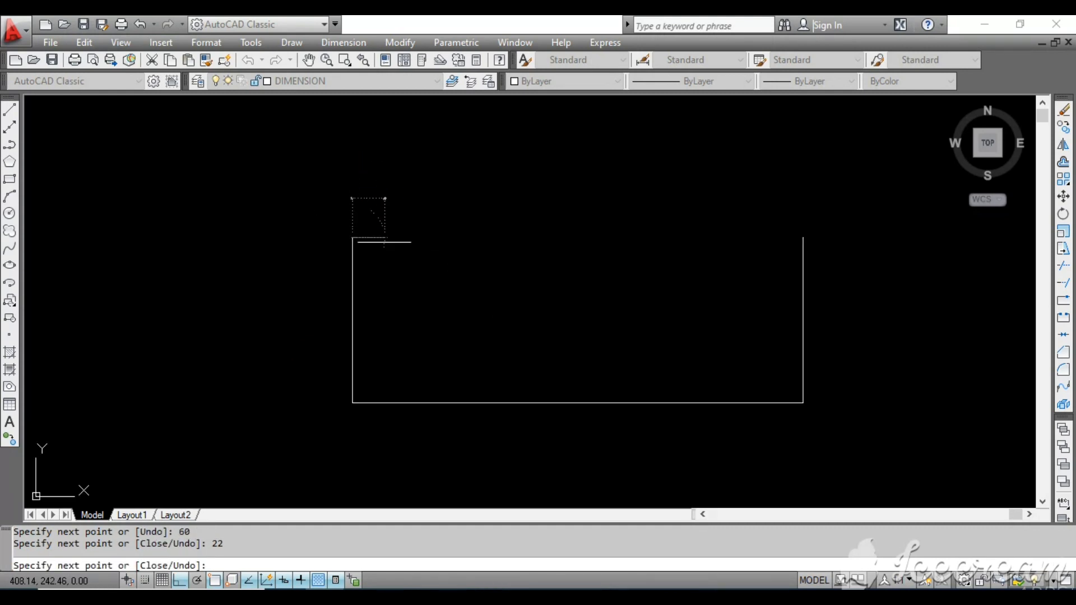
{"action": "key", "text": "Escape"}
{"action": "key", "text": "alt+Tab"}
{"action": "key", "text": "alt+Tab"}
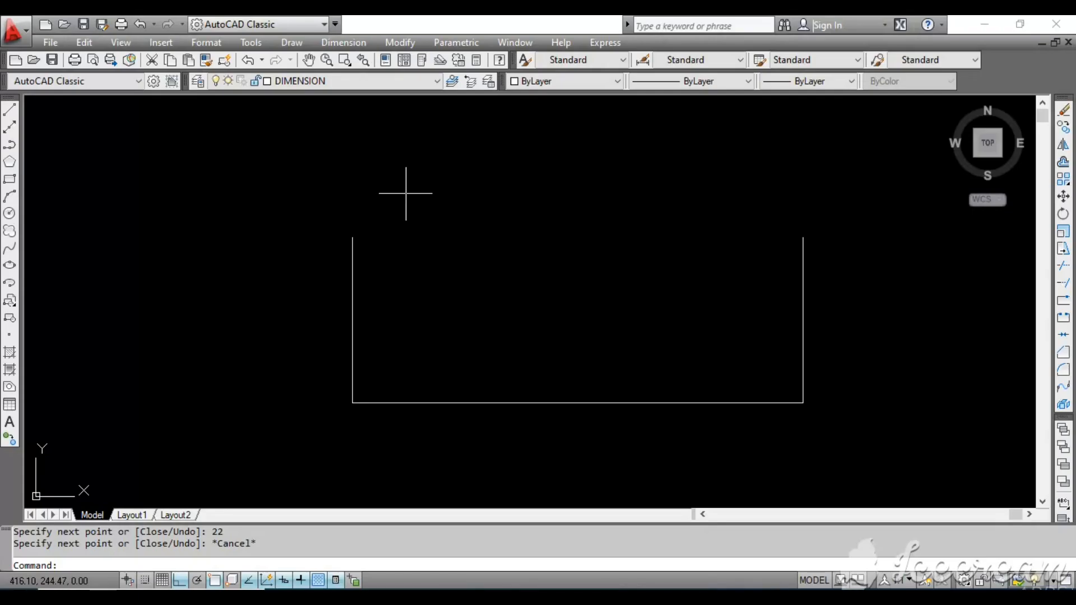
- Draw a line about 40 units long at 45° up and rightward from the left edge's upper end, with Ortho off
{"action": "type", "text": "l"}
{"action": "key", "text": "Return"}
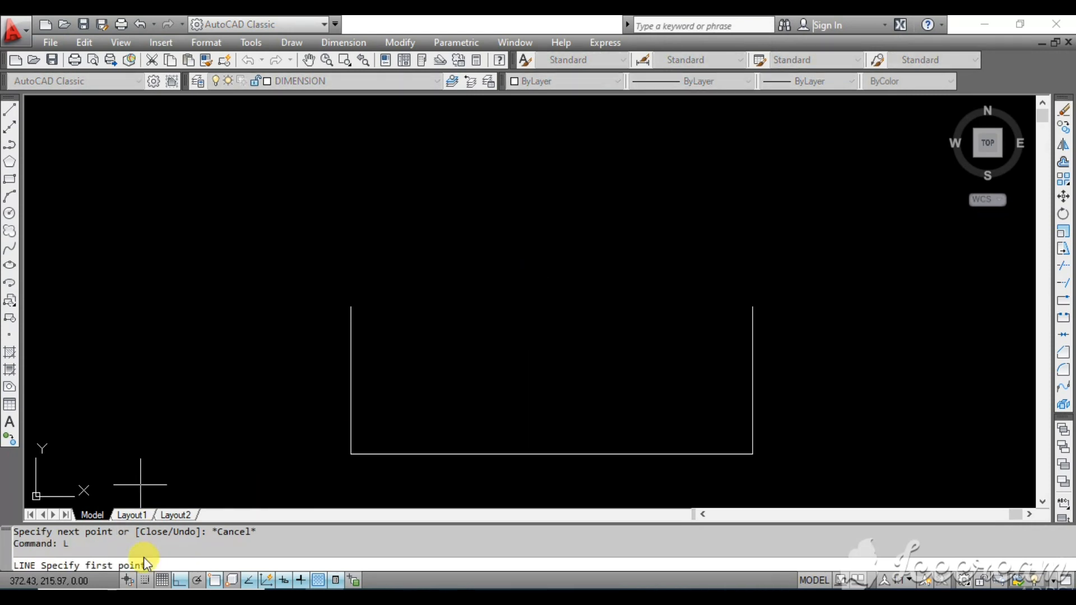
{"action": "left_click", "coordinate": [352, 306]}
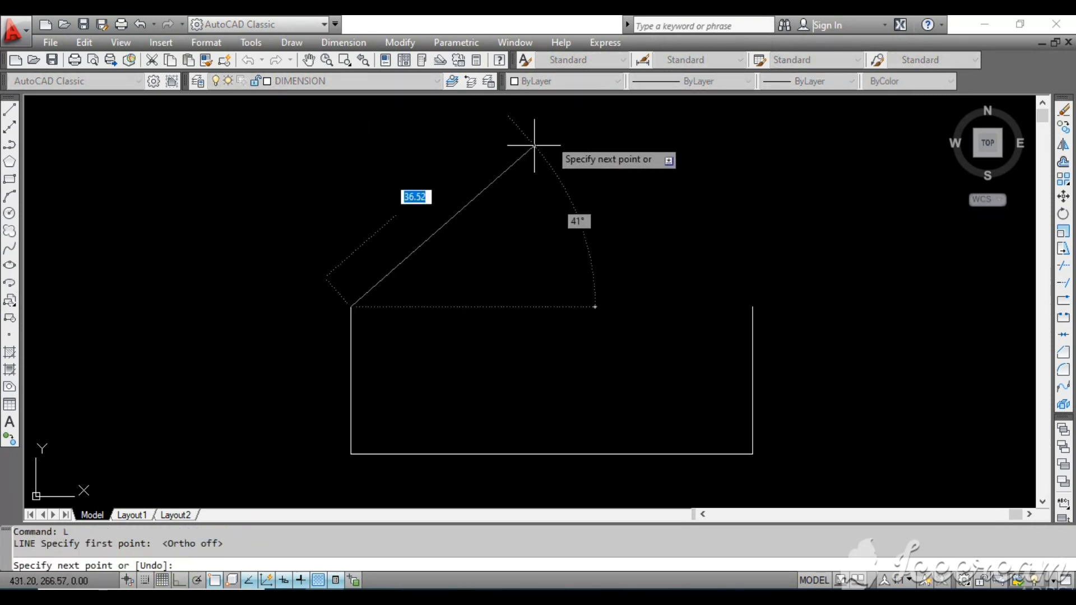
{"action": "key", "text": "alt+Tab"}
{"action": "key", "text": "alt+Tab"}
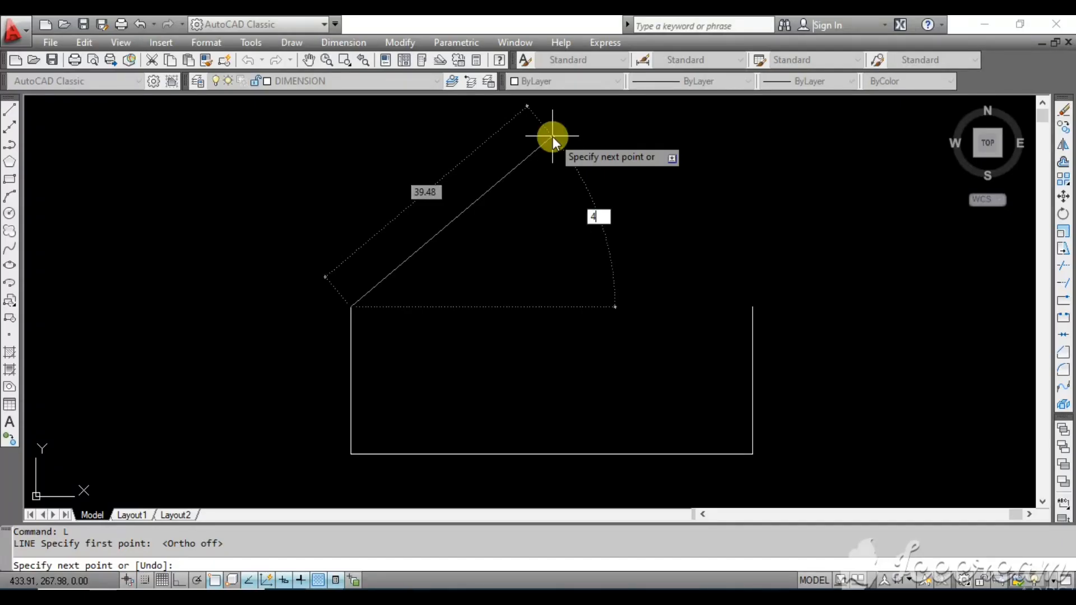
{"action": "type", "text": "45"}
{"action": "key", "text": "Return"}
{"action": "key", "text": "Return"}
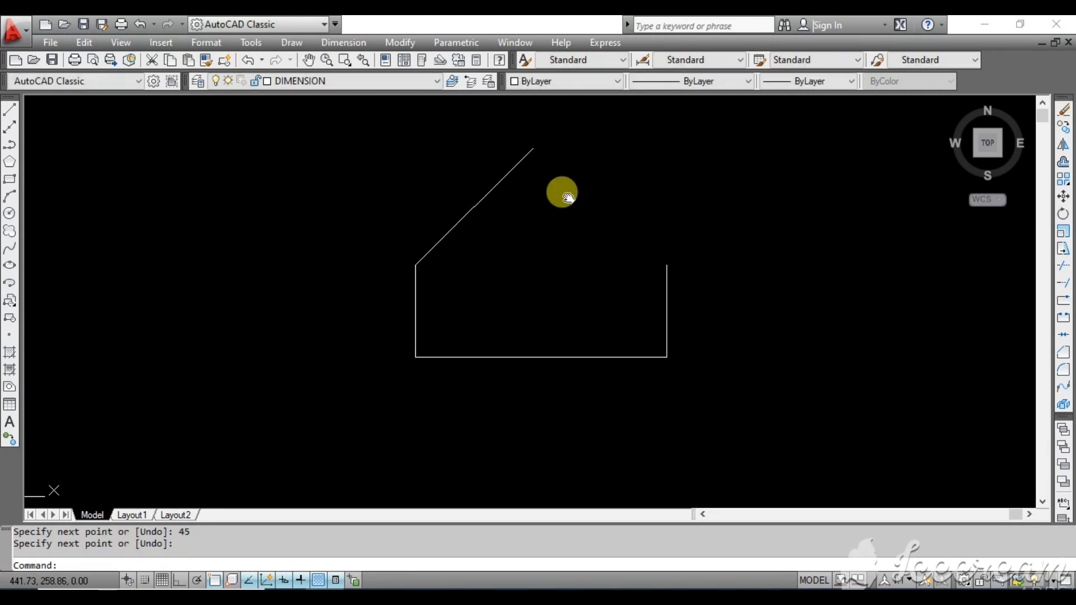
- With Ortho on, draw a line 16 units up from the right edge's upper end and continue it 22 units leftward, following the reference PDF
{"action": "scroll", "coordinate": [562, 192], "scroll_direction": "up", "scroll_amount": 1}
{"action": "key", "text": "alt+Tab"}
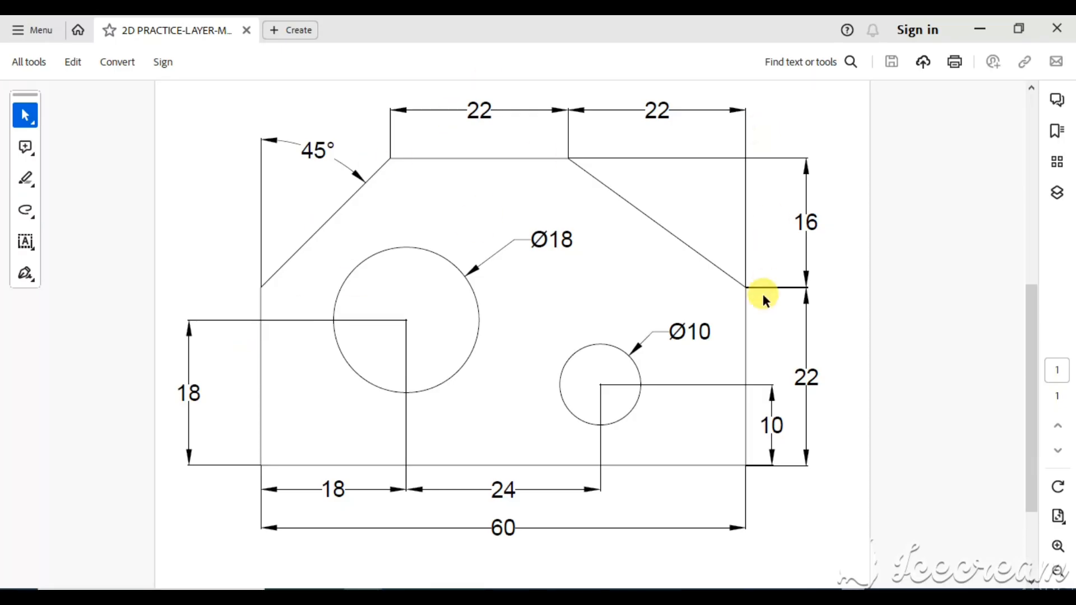
{"action": "key", "text": "alt+Tab"}
{"action": "type", "text": "L"}
{"action": "key", "text": "Return"}
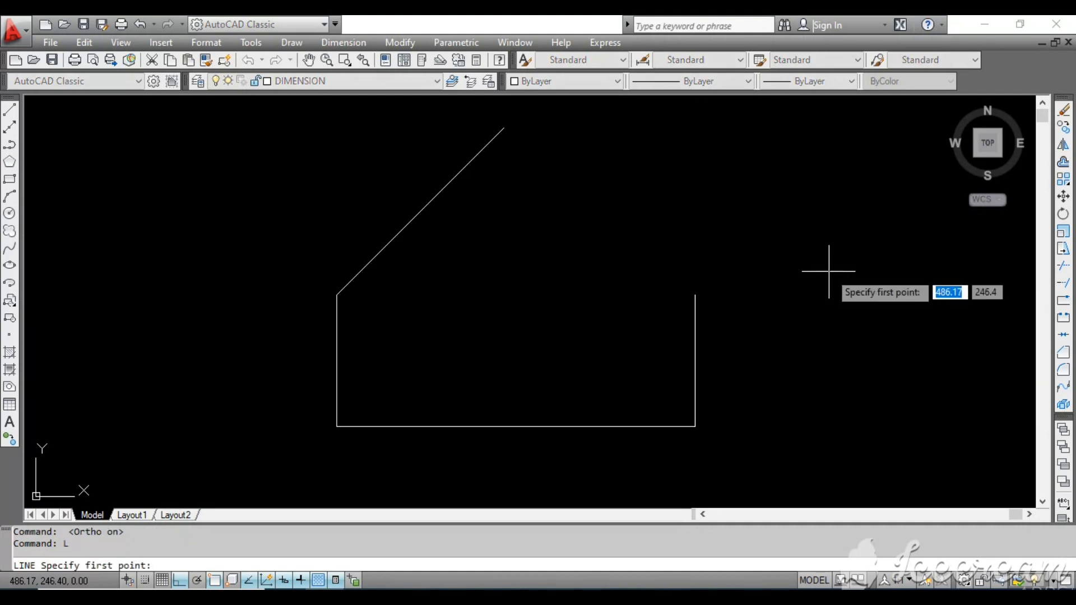
{"action": "scroll", "coordinate": [831, 269], "scroll_direction": "down", "scroll_amount": 2}
{"action": "scroll", "coordinate": [725, 348], "scroll_direction": "up", "scroll_amount": 2}
{"action": "left_click", "coordinate": [693, 341]}
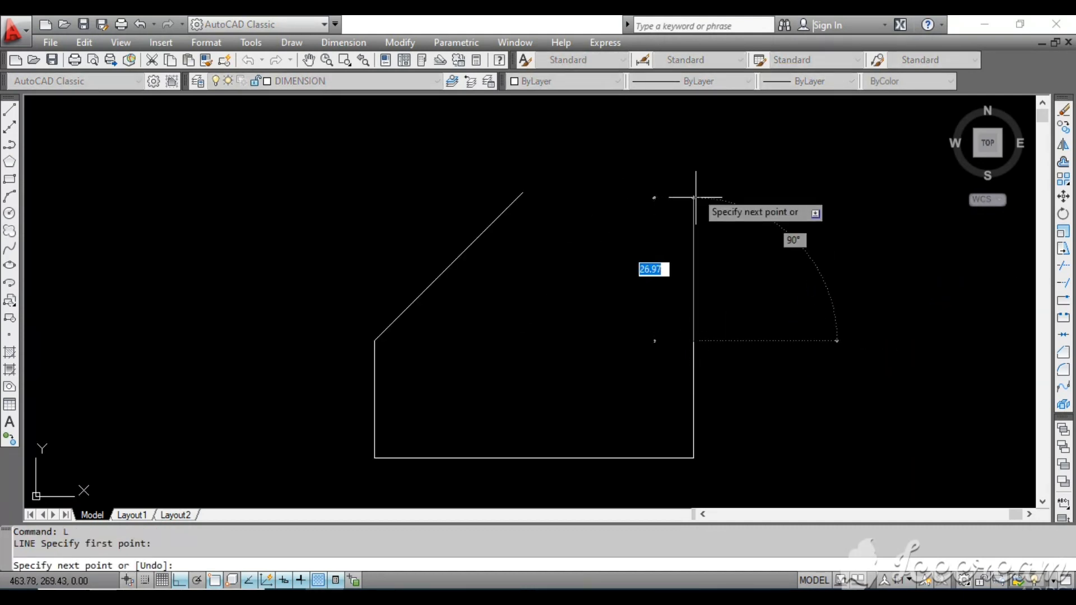
{"action": "key", "text": "Return"}
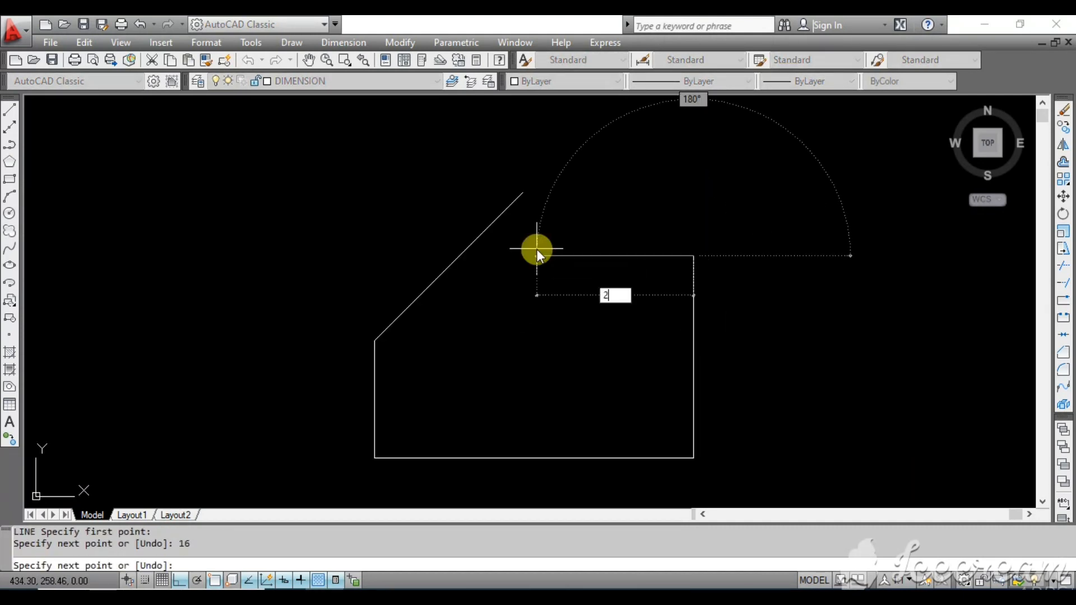
{"action": "key", "text": "alt+Tab"}
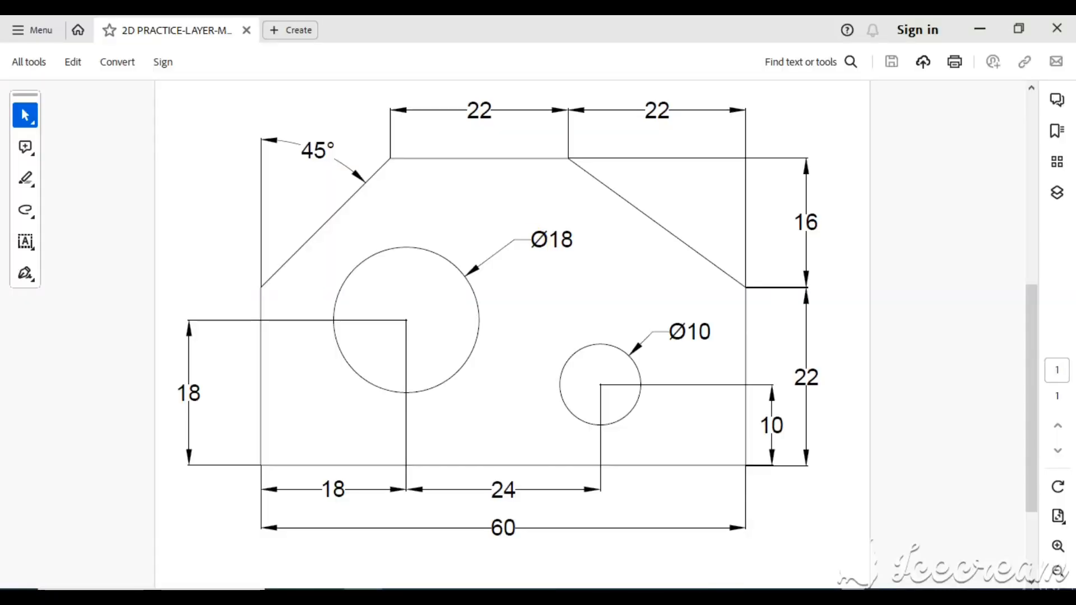
{"action": "key", "text": "alt+Tab"}
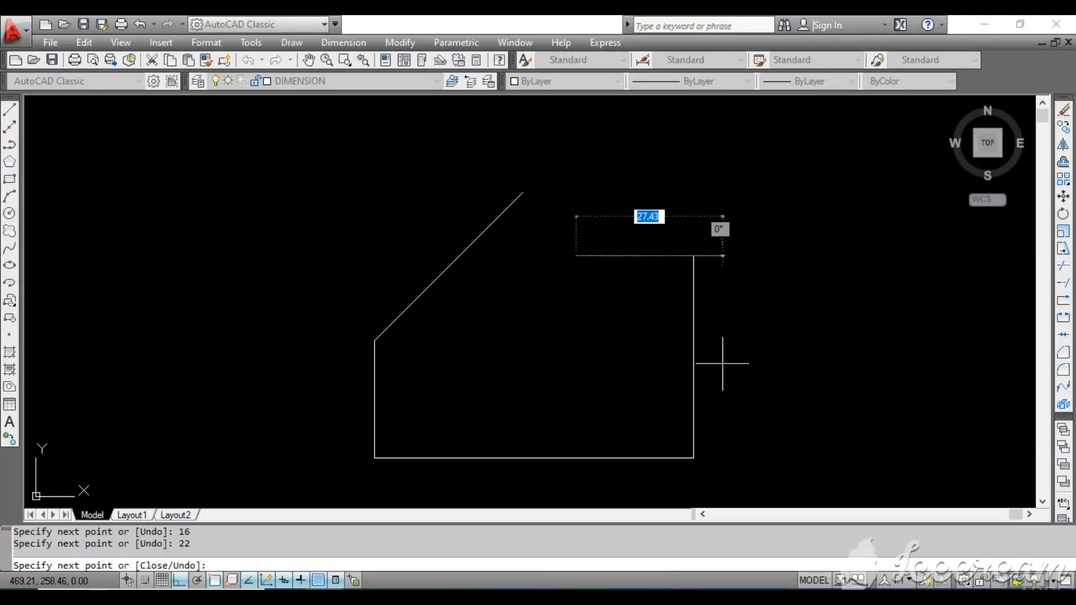
- Close the right corner triangle with a sloping line back to the upper end of the 22-unit right edge, and end the line
{"action": "left_click", "coordinate": [693, 337]}
{"action": "right_click", "coordinate": [695, 338]}
{"action": "left_click", "coordinate": [728, 347]}
- Draw the outline's top edge as a 22-unit horizontal line leftward from the upper end of the right slope
{"action": "scroll", "coordinate": [742, 312], "scroll_direction": "up", "scroll_amount": 2}
{"action": "middle_click_drag", "start_coordinate": [742, 312], "coordinate": [777, 275]}
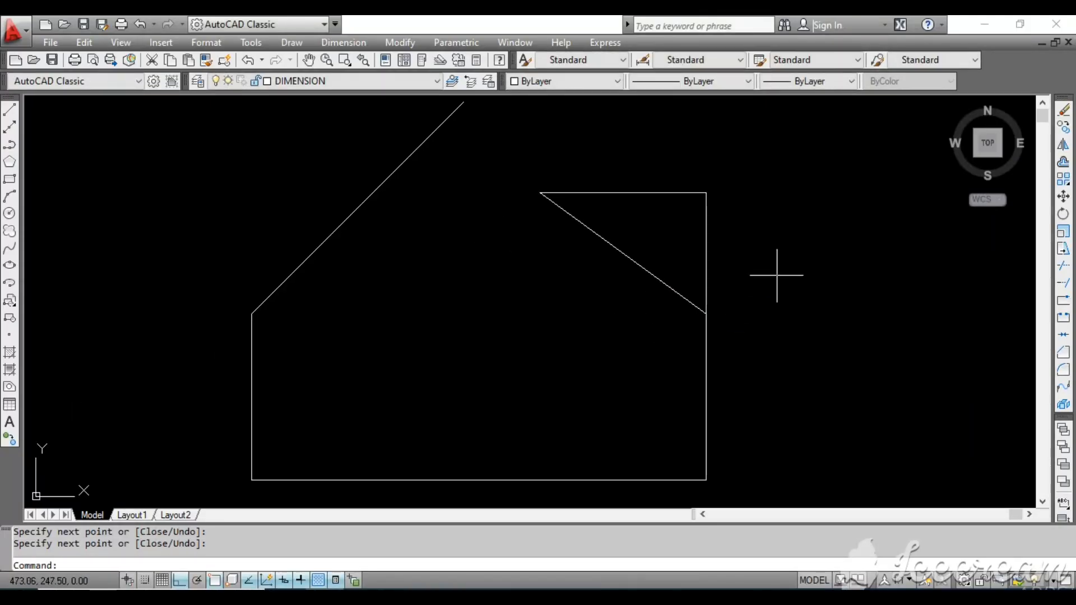
{"action": "type", "text": "L"}
{"action": "key", "text": "Return"}
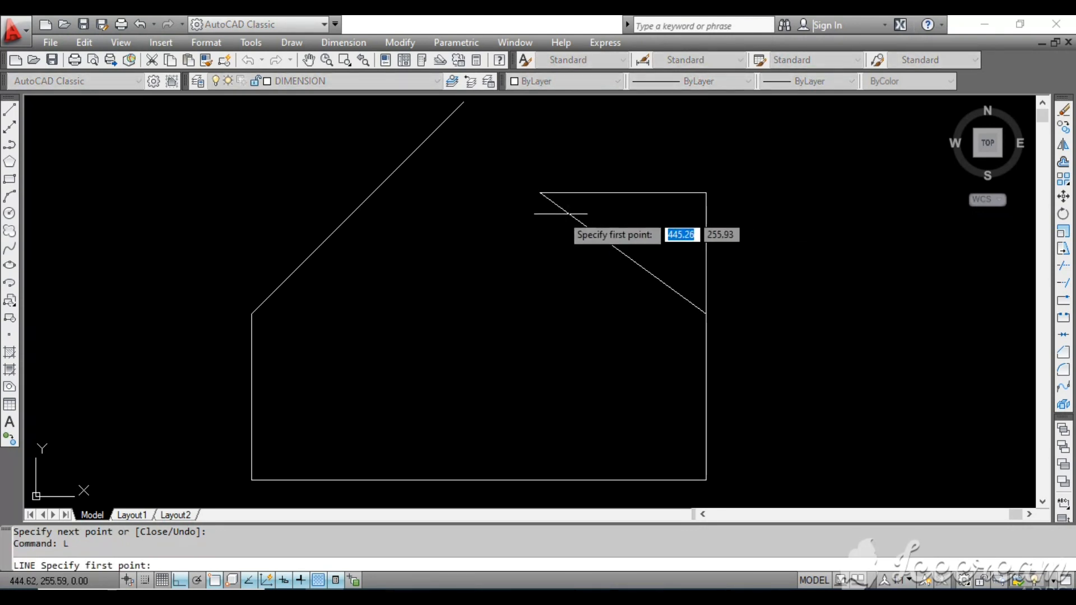
{"action": "left_click", "coordinate": [540, 193]}
{"action": "type", "text": "22"}
{"action": "key", "text": "Return"}
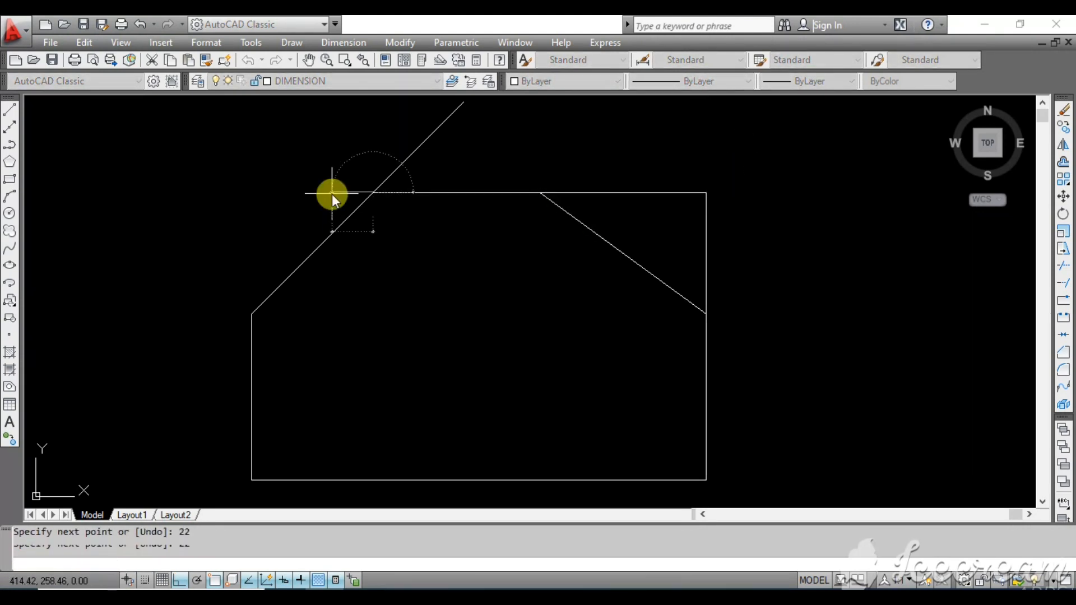
{"action": "key", "text": "Return"}
- Trim the part of the 45° line that extends above the top edge
{"action": "key", "text": "alt+Tab"}
{"action": "key", "text": "alt+Tab"}
{"action": "scroll", "coordinate": [566, 223], "scroll_direction": "down", "scroll_amount": 2}
{"action": "scroll", "coordinate": [757, 222], "scroll_direction": "up", "scroll_amount": 1}
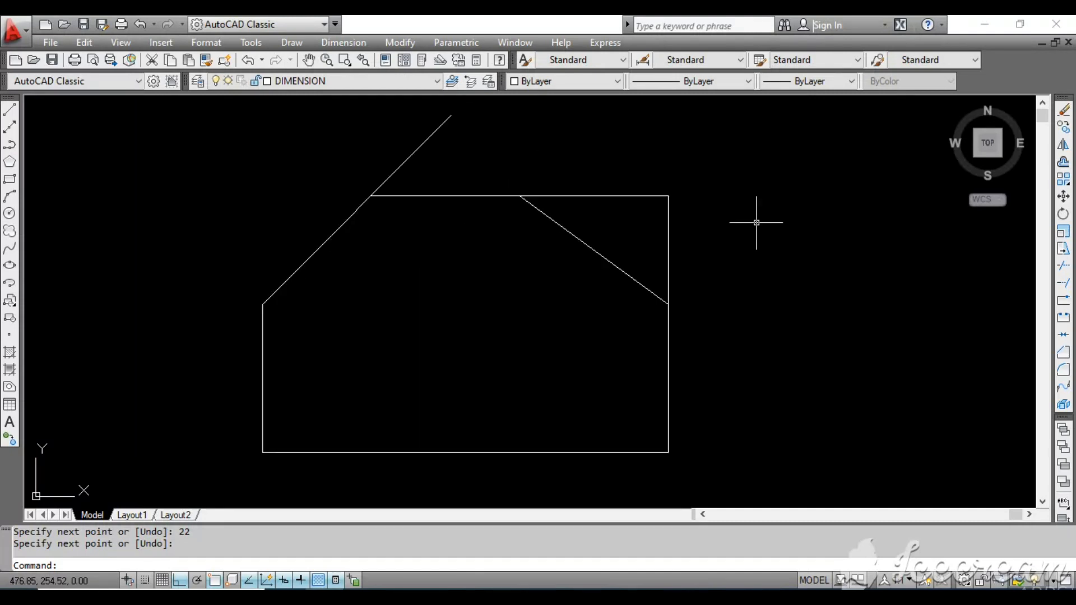
{"action": "type", "text": "tr"}
{"action": "key", "text": "Return"}
{"action": "key", "text": "Return"}
{"action": "left_click", "coordinate": [399, 168]}
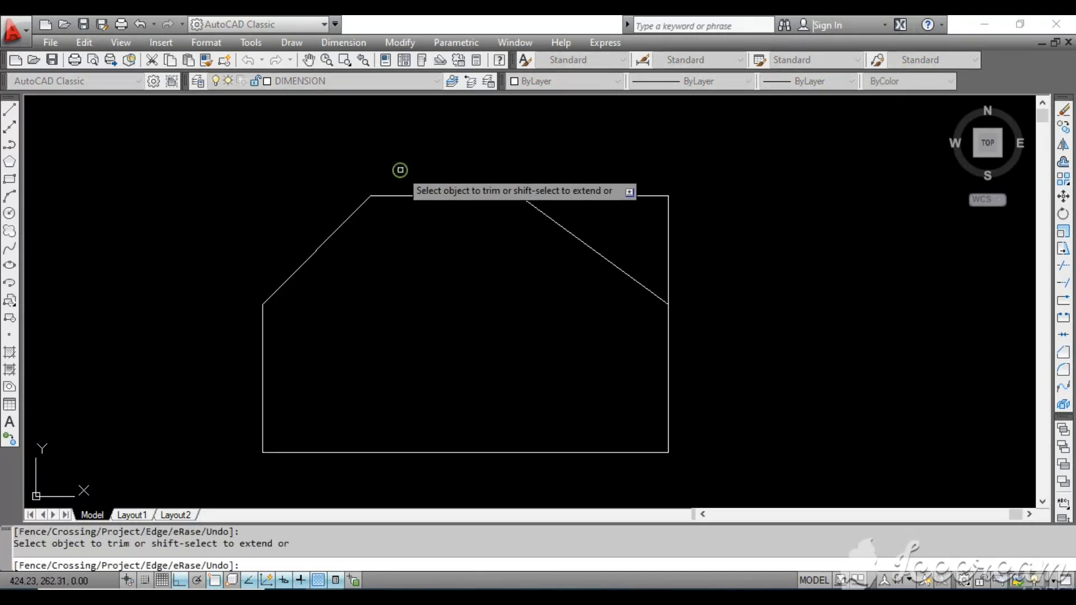
{"action": "key", "text": "Escape"}
- Erase the horizontal and vertical construction lines outside the right slope
{"action": "left_click", "coordinate": [620, 192]}
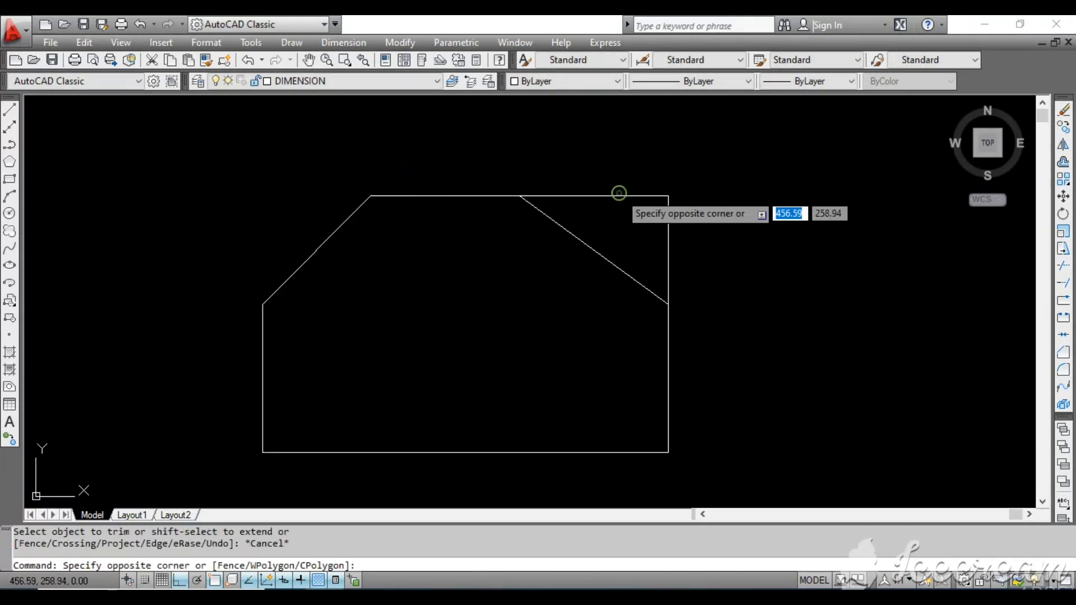
{"action": "left_click", "coordinate": [657, 237]}
{"action": "left_click", "coordinate": [669, 245]}
{"action": "key", "text": "Delete"}
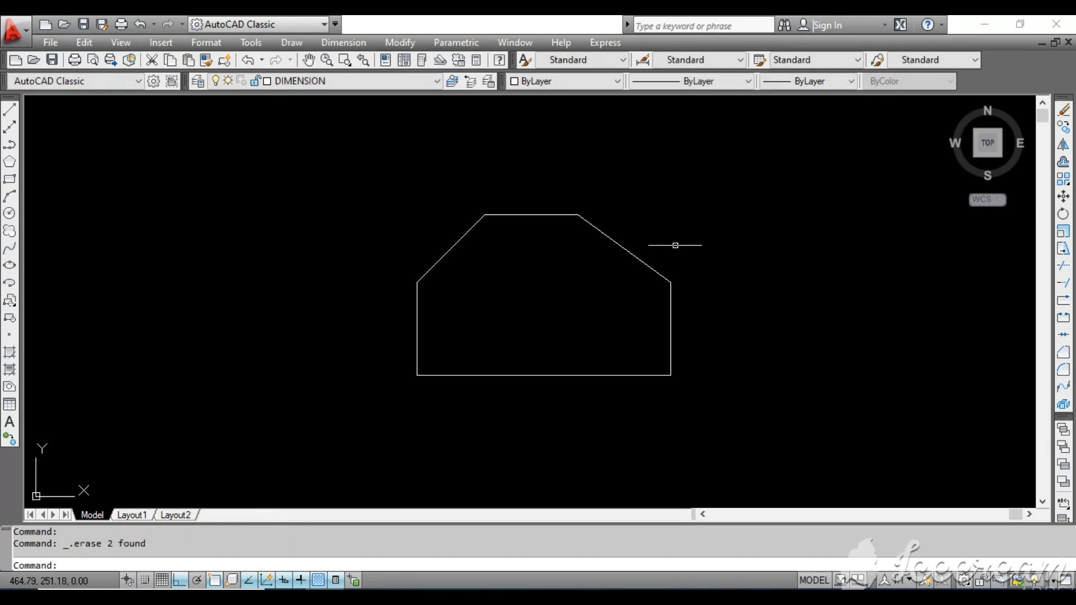
- Draw a circle of diameter 18 centered on the outline's lower-left corner
{"action": "scroll", "coordinate": [667, 235], "scroll_direction": "up", "scroll_amount": 2}
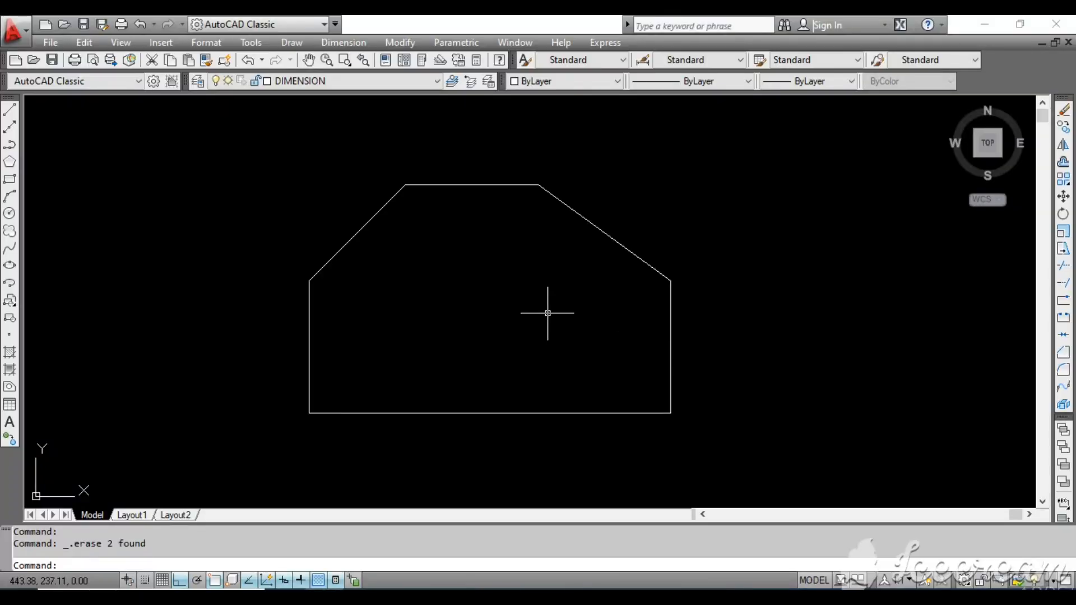
{"action": "type", "text": "c"}
{"action": "key", "text": "Return"}
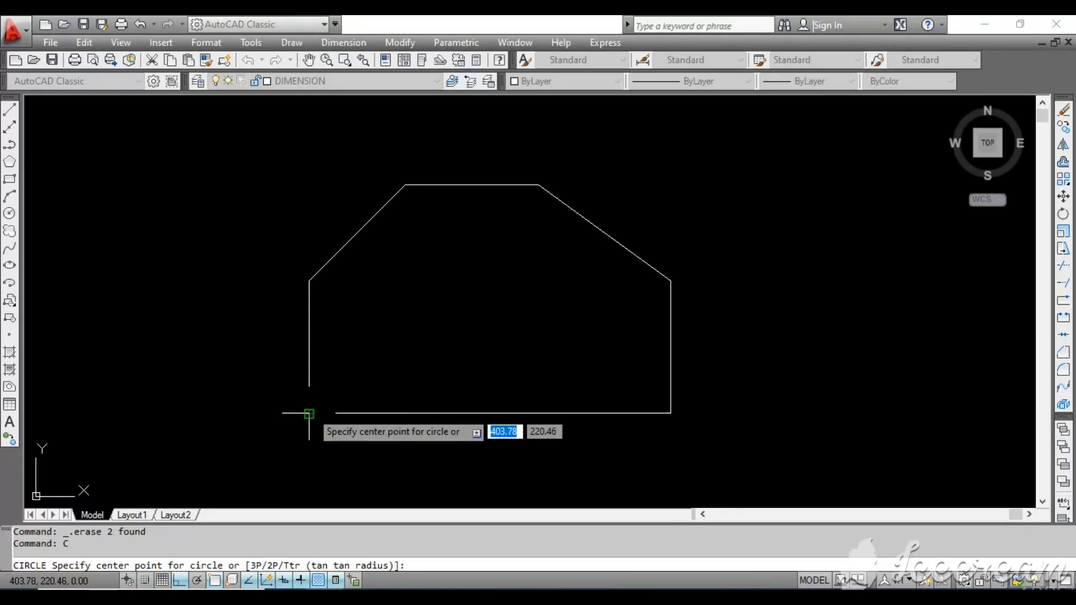
{"action": "left_click", "coordinate": [309, 414]}
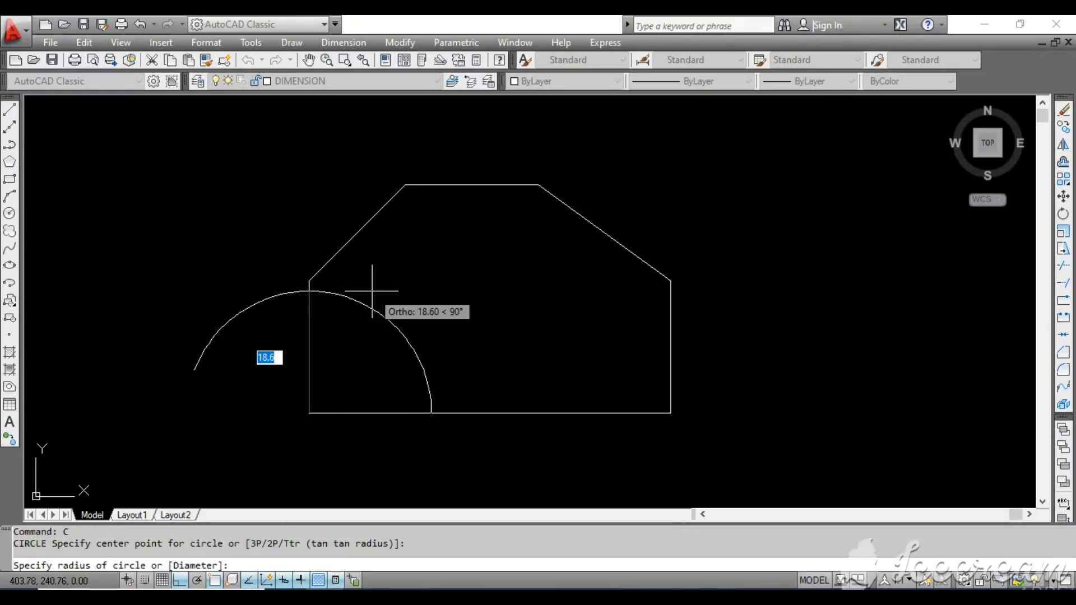
{"action": "type", "text": "D"}
{"action": "key", "text": "Return"}
{"action": "type", "text": "18"}
{"action": "key", "text": "Return"}
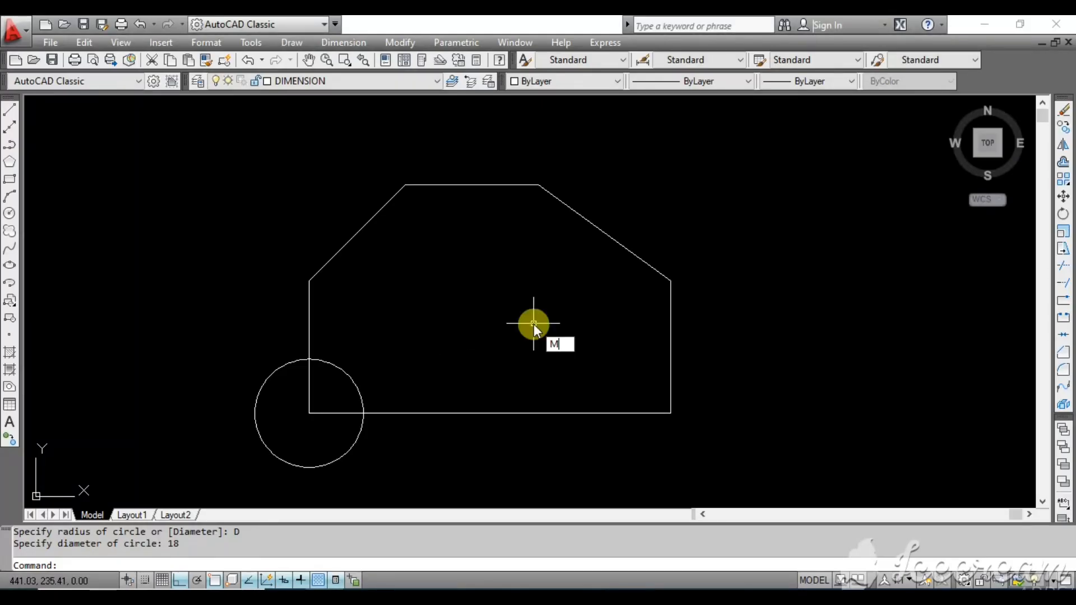
- Move the diameter 18 circle 18 units horizontally to the right along the base
{"action": "key", "text": "Return"}
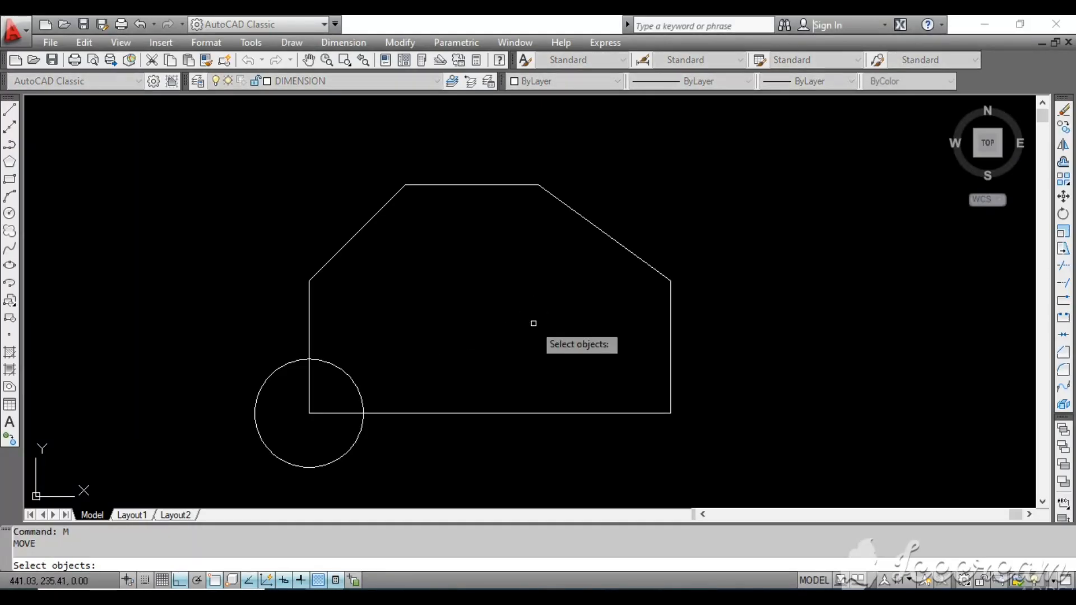
{"action": "key", "text": "Return"}
{"action": "left_click", "coordinate": [398, 470]}
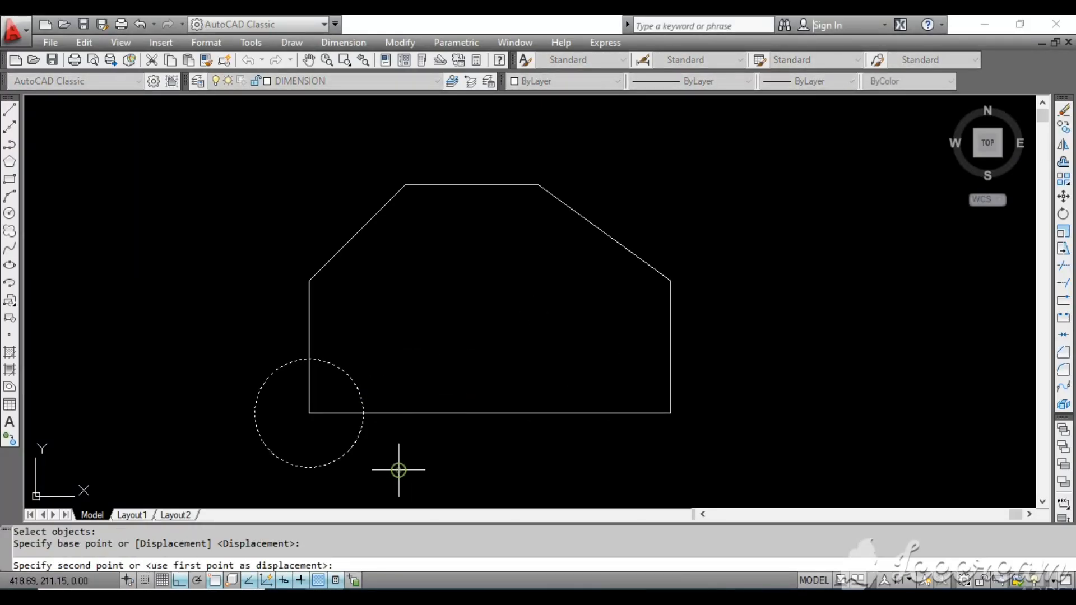
{"action": "type", "text": "18"}
{"action": "key", "text": "Return"}
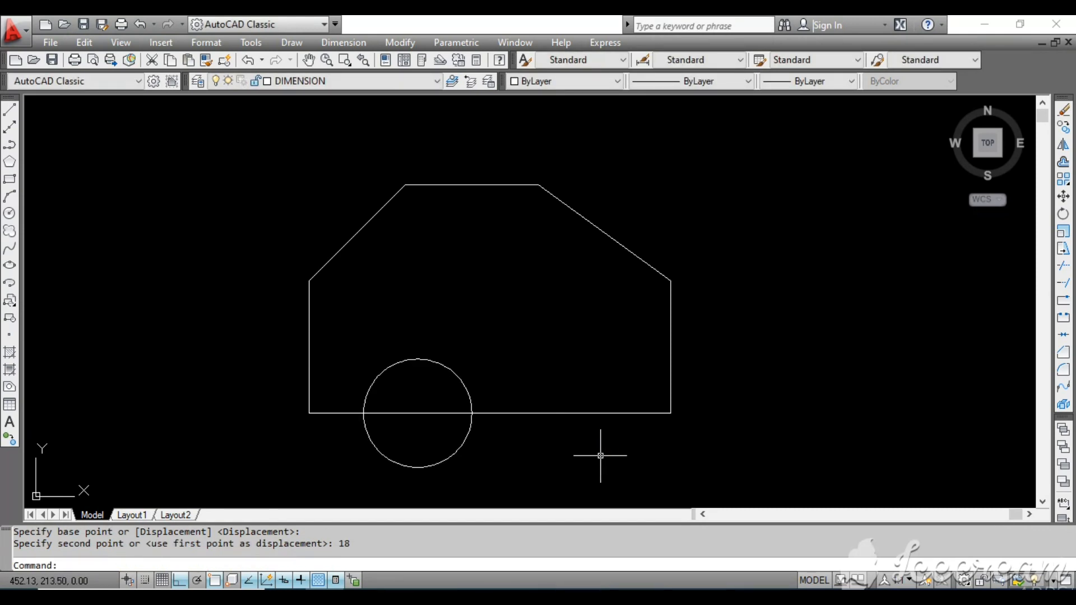
- Move the diameter 18 circle 18 units straight up from the base
{"action": "type", "text": "M"}
{"action": "key", "text": "Return"}
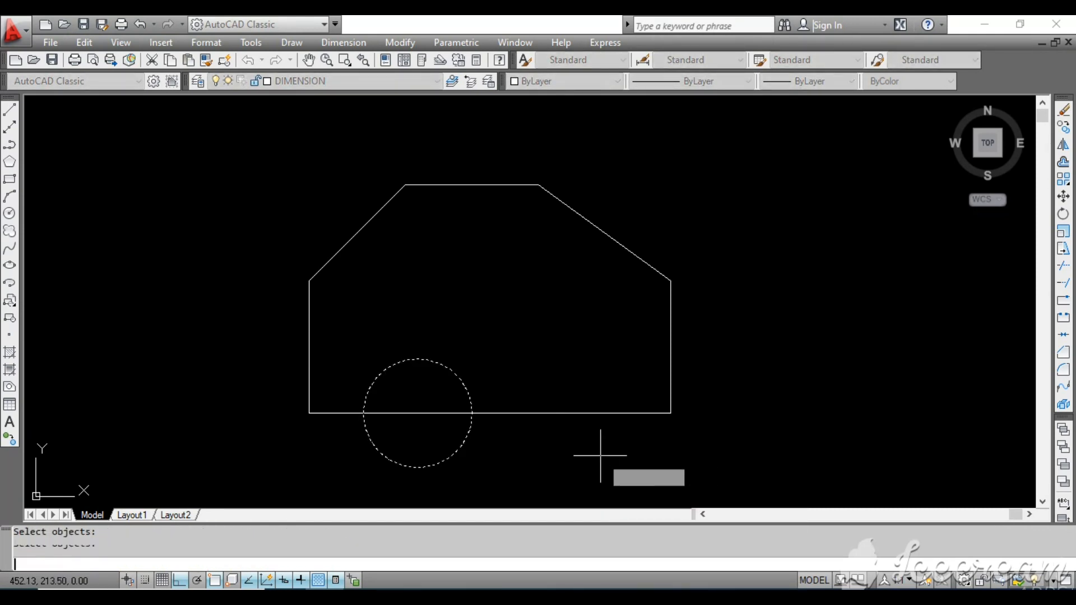
{"action": "key", "text": "Return"}
{"action": "left_click", "coordinate": [600, 456]}
{"action": "type", "text": "18"}
{"action": "key", "text": "Return"}
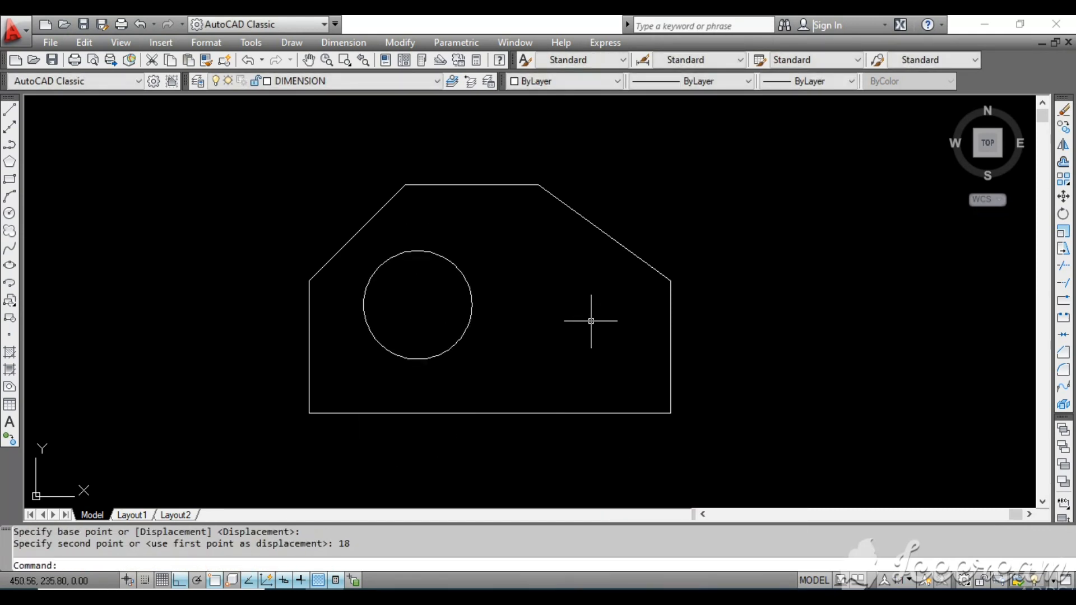
- Draw a circle of diameter 10 centered on the outline's lower-left corner, following the reference PDF
{"action": "key", "text": "alt+Tab"}
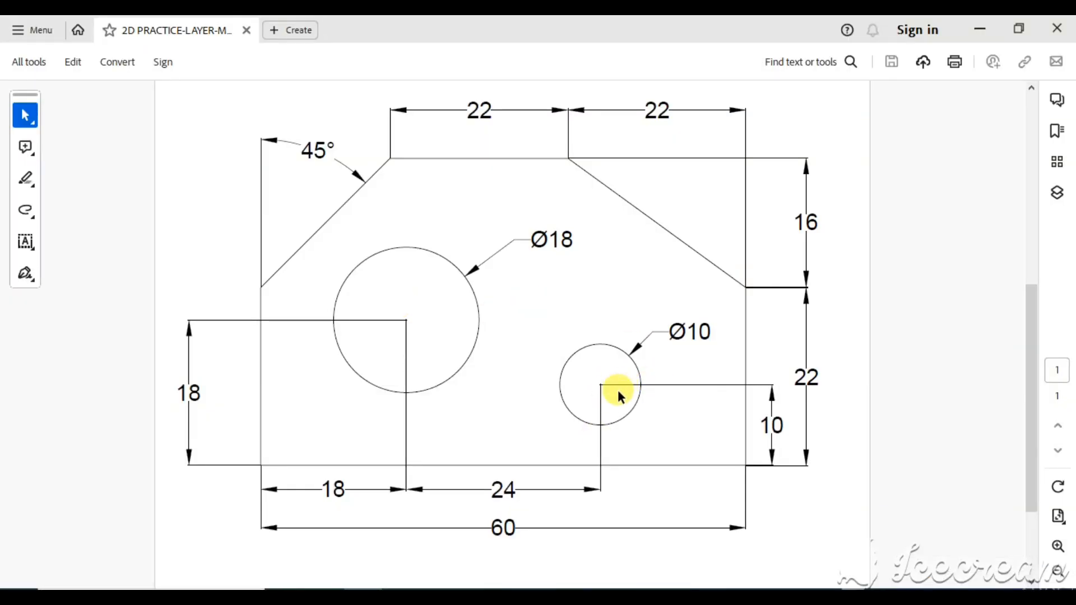
{"action": "key", "text": "alt+Tab"}
{"action": "type", "text": "c"}
{"action": "key", "text": "Return"}
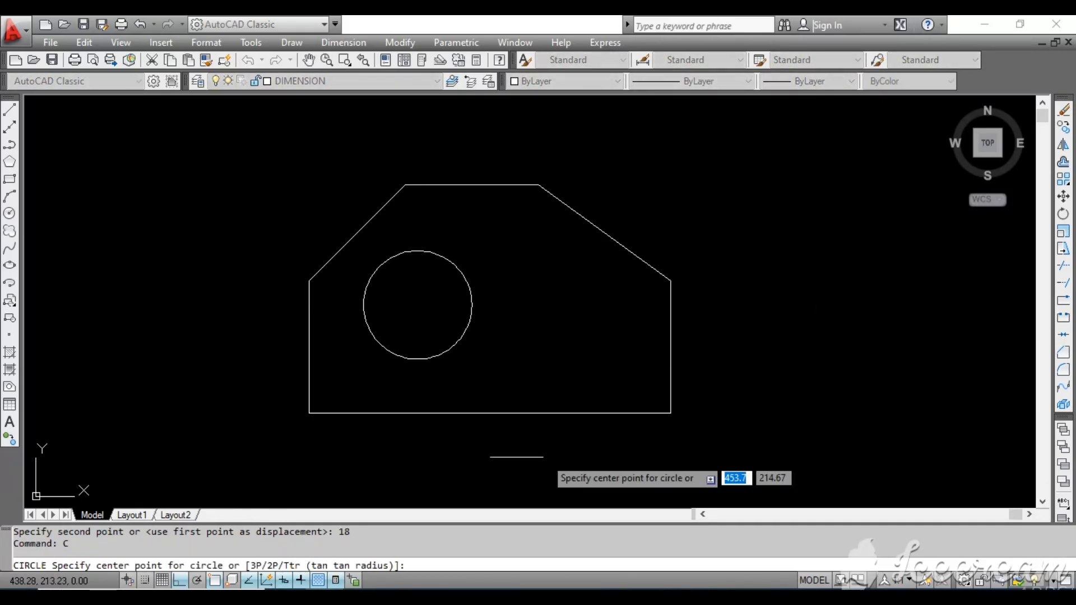
{"action": "left_click", "coordinate": [309, 414]}
{"action": "type", "text": "D"}
{"action": "key", "text": "Return"}
{"action": "type", "text": "10"}
{"action": "key", "text": "Return"}
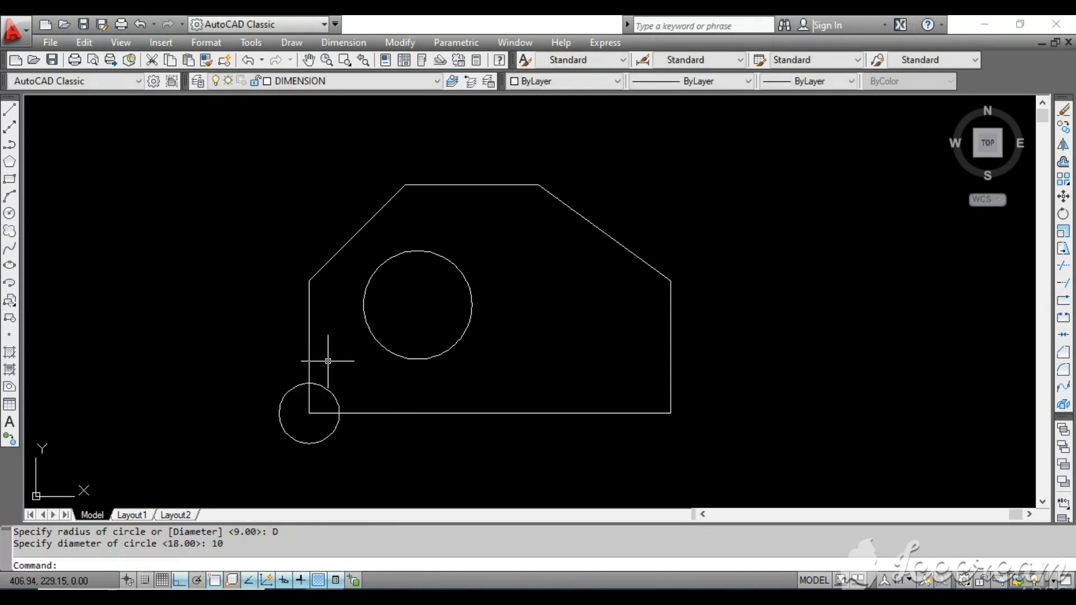
- Move the diameter 10 circle 42 units horizontally to the right along the base, following the reference PDF
{"action": "type", "text": "M"}
{"action": "key", "text": "Return"}
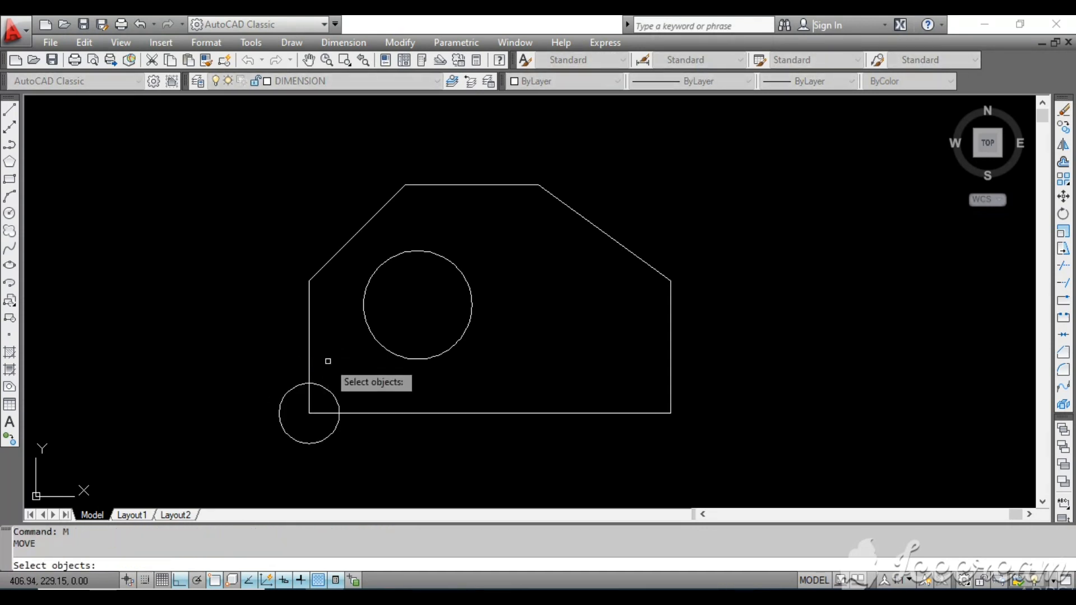
{"action": "key", "text": "Return"}
{"action": "left_click", "coordinate": [452, 440]}
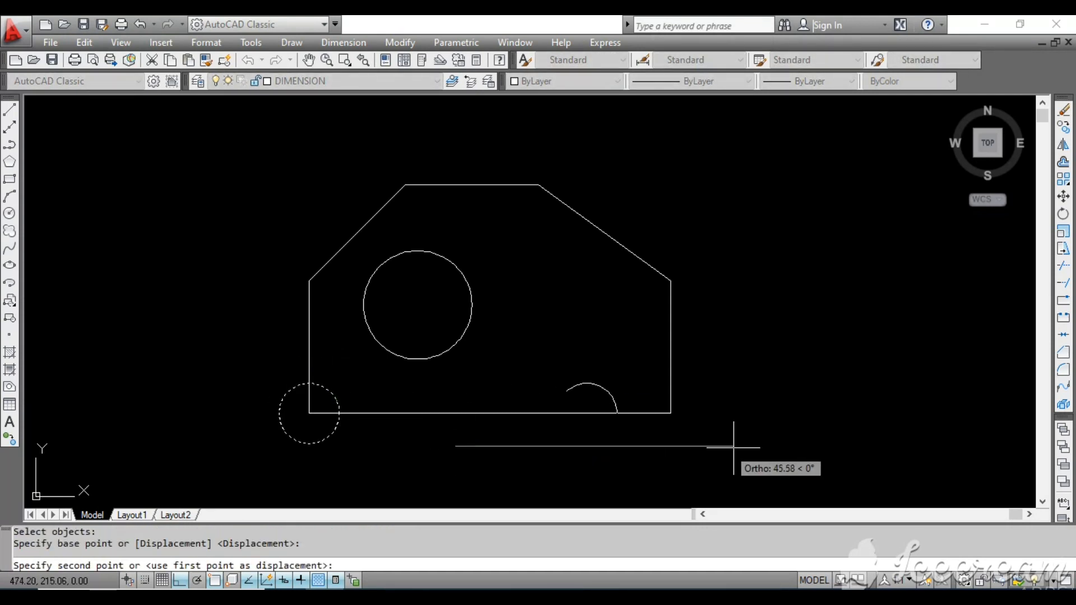
{"action": "key", "text": "alt+Tab"}
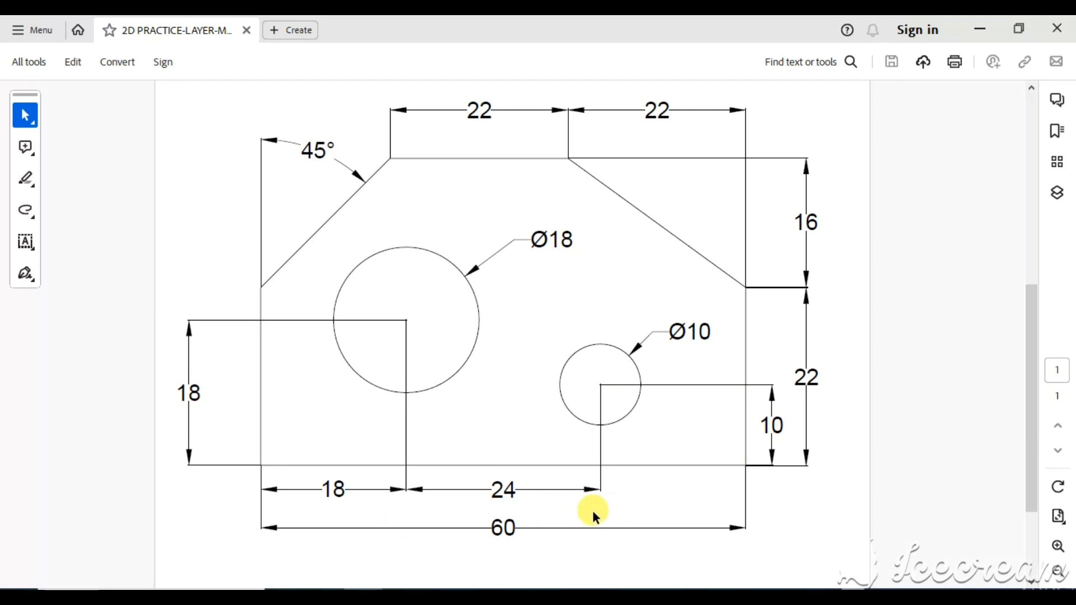
{"action": "key", "text": "alt+Tab"}
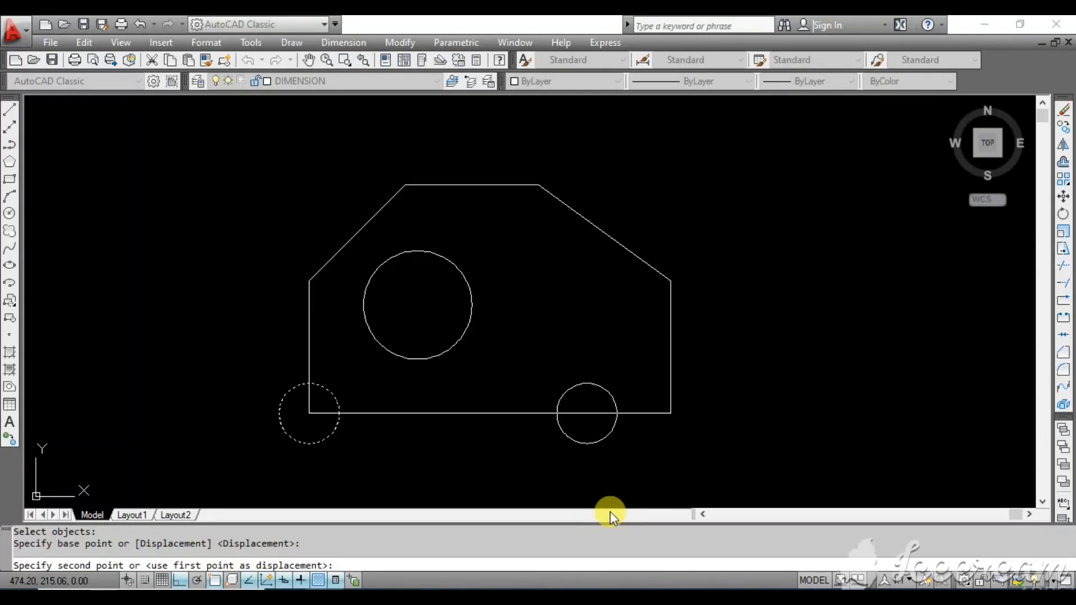
{"action": "type", "text": "42"}
{"action": "key", "text": "Return"}
- Move the diameter 10 circle 10 units straight up from the base, as given in the reference PDF
{"action": "key", "text": "alt+Tab"}
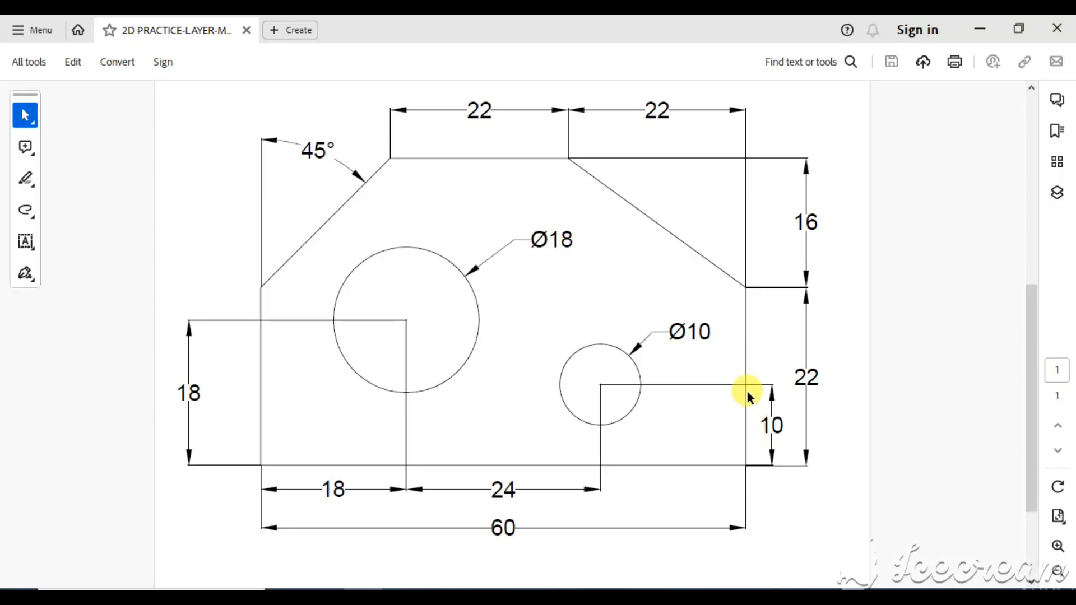
{"action": "key", "text": "alt+Tab"}
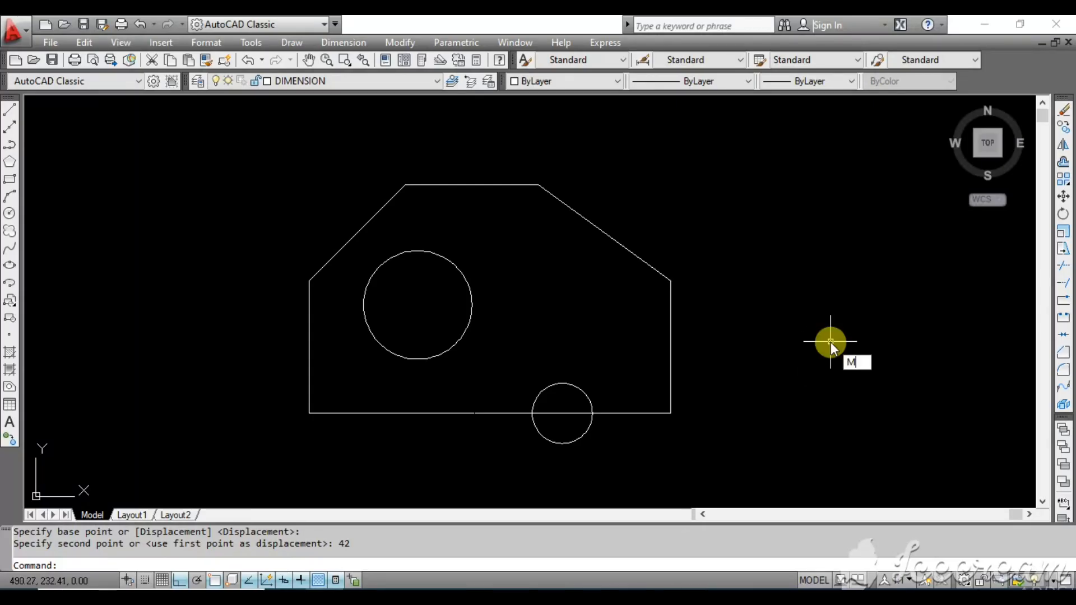
{"action": "type", "text": "M"}
{"action": "key", "text": "Return"}
{"action": "key", "text": "Return"}
{"action": "left_click", "coordinate": [804, 423]}
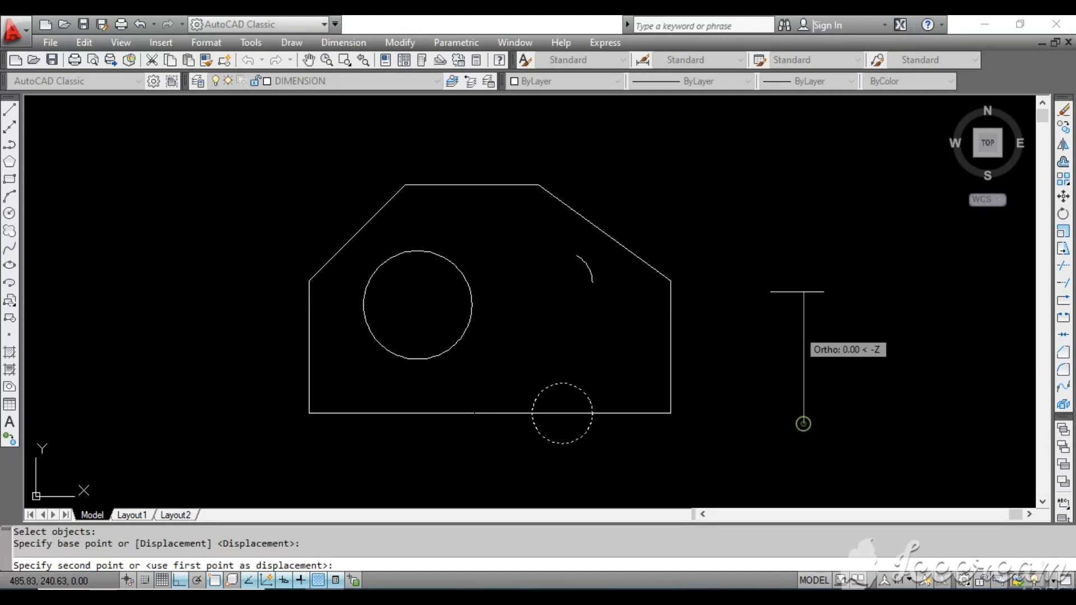
{"action": "type", "text": "10"}
{"action": "key", "text": "Return"}
- Add a linear dimension above the outline's top edge, checking the layout against the reference PDF
{"action": "key", "text": "alt+Tab"}
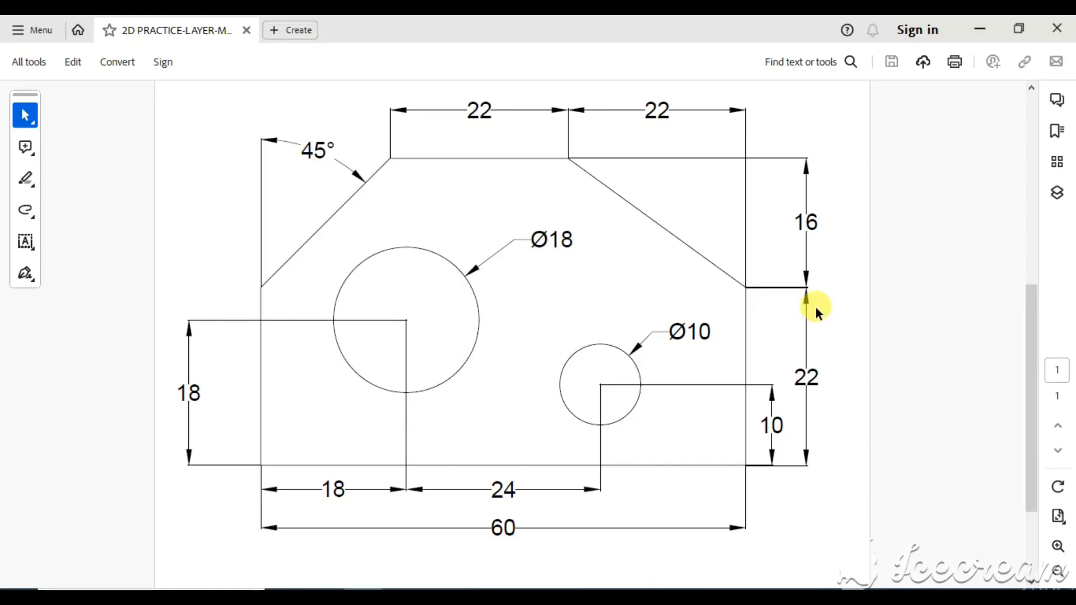
{"action": "key", "text": "alt+Tab"}
{"action": "left_click", "coordinate": [343, 42]}
{"action": "left_click", "coordinate": [342, 82]}
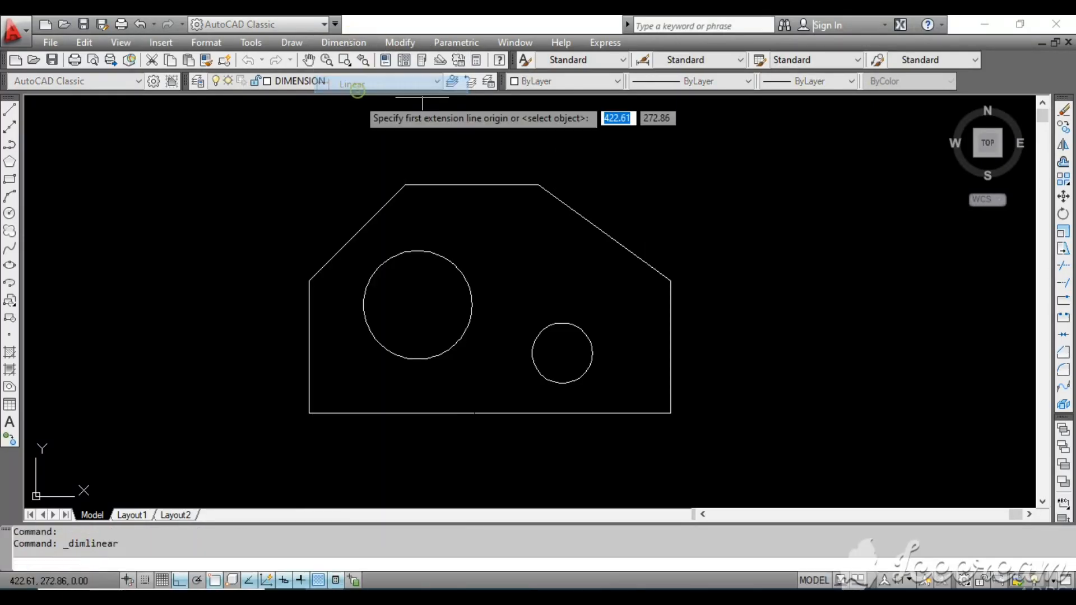
{"action": "left_click", "coordinate": [405, 184]}
{"action": "left_click", "coordinate": [539, 184]}
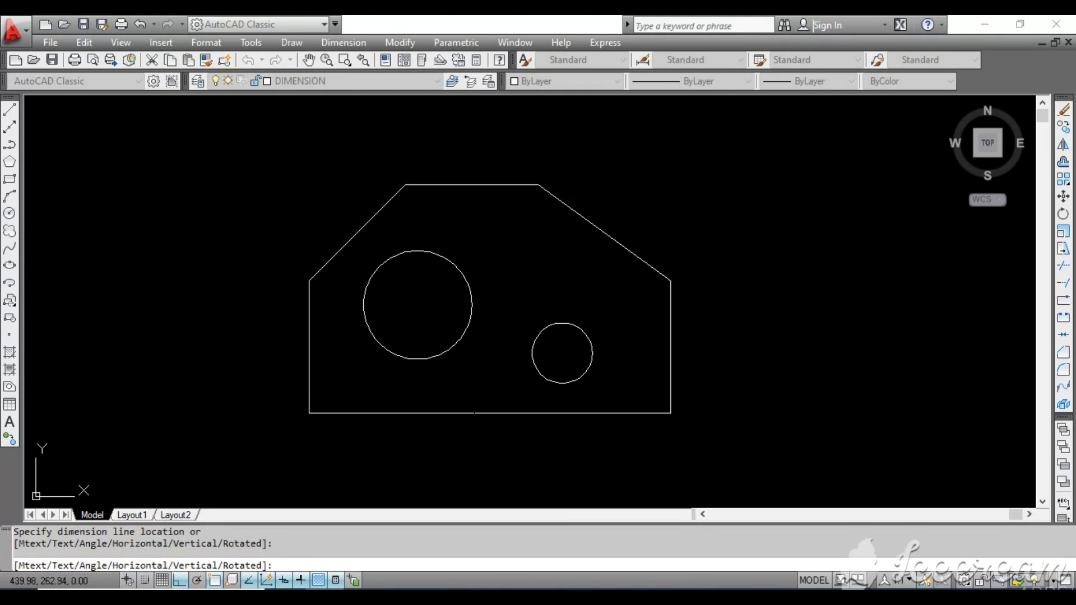
{"action": "left_click", "coordinate": [644, 159]}
- Add a vertical linear dimension for the outline's right edge, placed outside the part
{"action": "key", "text": "Return"}
{"action": "left_click", "coordinate": [671, 280]}
{"action": "left_click", "coordinate": [671, 413]}
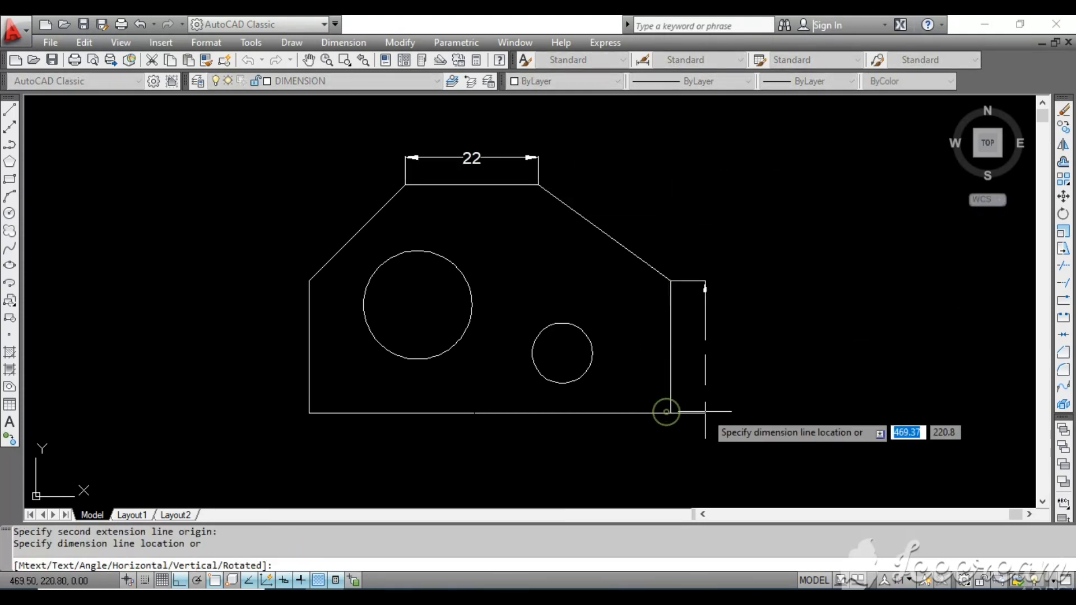
{"action": "left_click", "coordinate": [707, 359]}
- Try to dimension the right sloped edge's horizontal span, with the dimension line level with the top edge dimension
{"action": "key", "text": "Return"}
{"action": "left_click", "coordinate": [538, 184]}
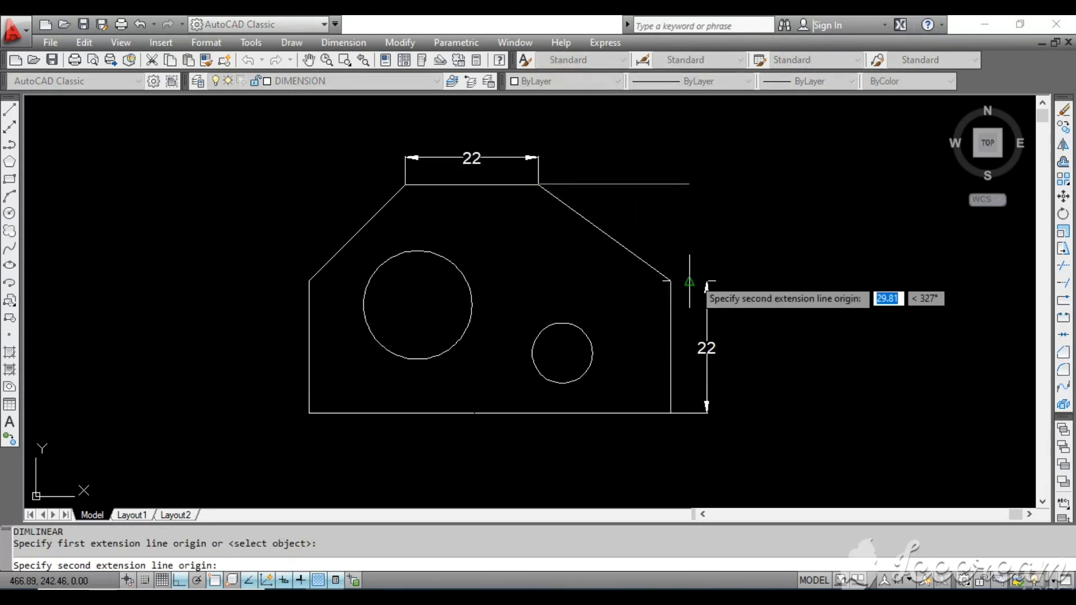
{"action": "left_click", "coordinate": [671, 280]}
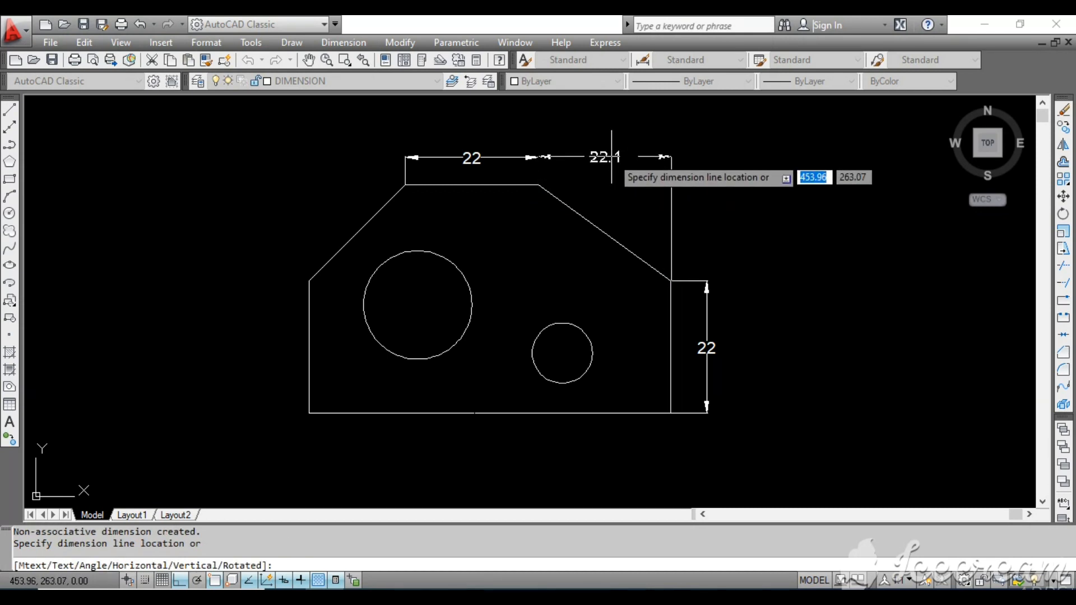
{"action": "scroll", "coordinate": [612, 156], "scroll_direction": "up", "scroll_amount": 5}
{"action": "middle_click_drag", "start_coordinate": [611, 156], "coordinate": [640, 156]}
{"action": "left_click", "coordinate": [480, 161]}
{"action": "scroll", "coordinate": [591, 202], "scroll_direction": "down", "scroll_amount": 4}
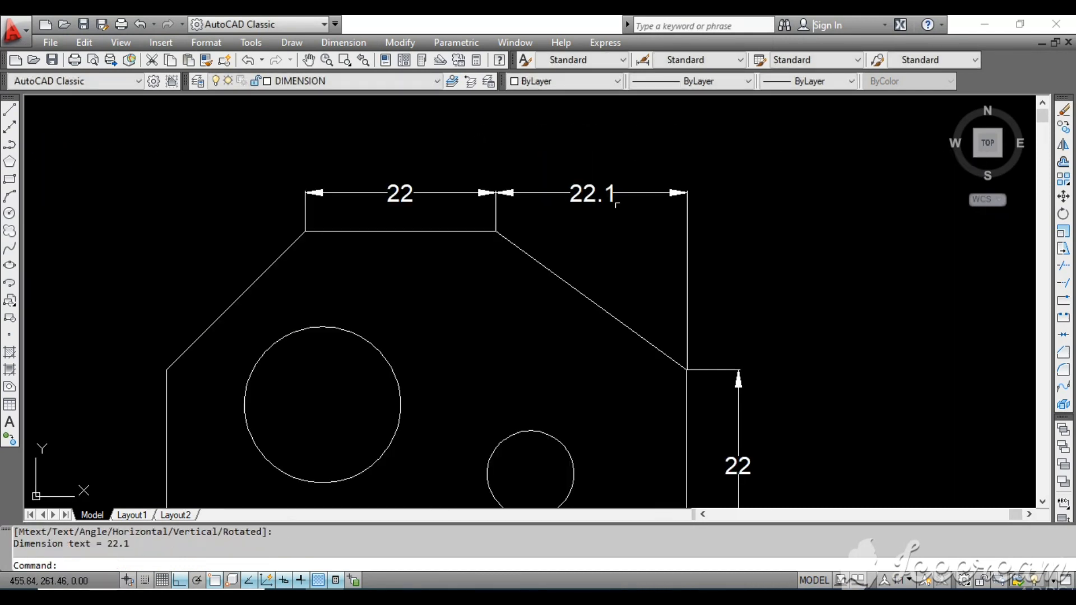
- Erase the horizontal dimension placed above the right sloped edge
{"action": "scroll", "coordinate": [651, 219], "scroll_direction": "down", "scroll_amount": 5}
{"action": "middle_click_drag", "start_coordinate": [653, 242], "coordinate": [653, 207]}
{"action": "scroll", "coordinate": [653, 250], "scroll_direction": "up", "scroll_amount": 6}
{"action": "scroll", "coordinate": [649, 251], "scroll_direction": "down", "scroll_amount": 3}
{"action": "middle_click_drag", "start_coordinate": [728, 261], "coordinate": [745, 289]}
{"action": "scroll", "coordinate": [723, 221], "scroll_direction": "up", "scroll_amount": 2}
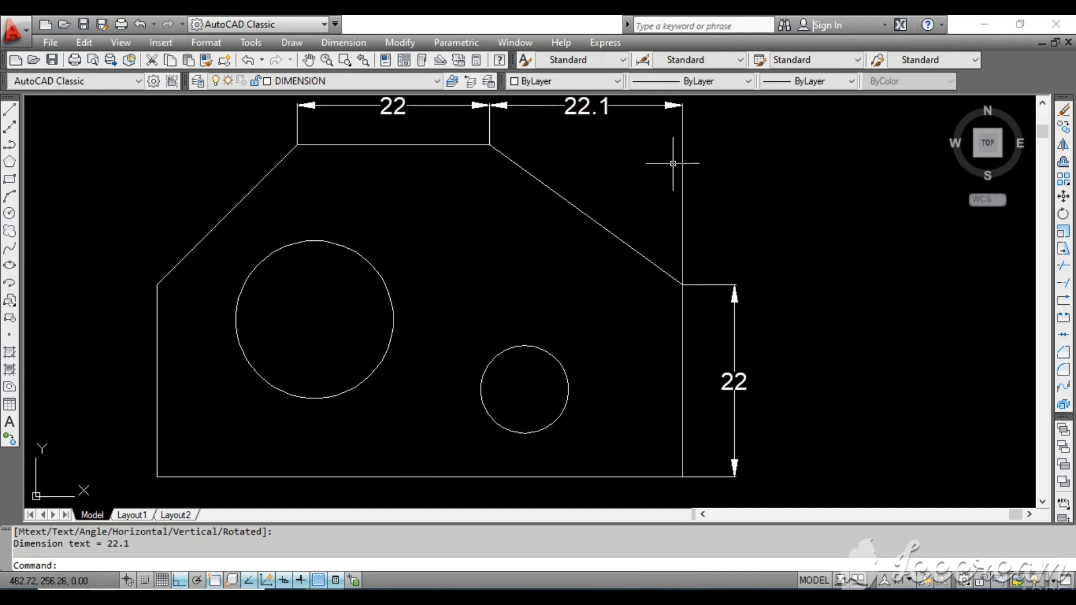
{"action": "scroll", "coordinate": [673, 163], "scroll_direction": "down", "scroll_amount": 2}
{"action": "middle_click_drag", "start_coordinate": [673, 164], "coordinate": [649, 197]}
{"action": "left_click", "coordinate": [629, 175]}
{"action": "type", "text": "E"}
{"action": "key", "text": "Return"}
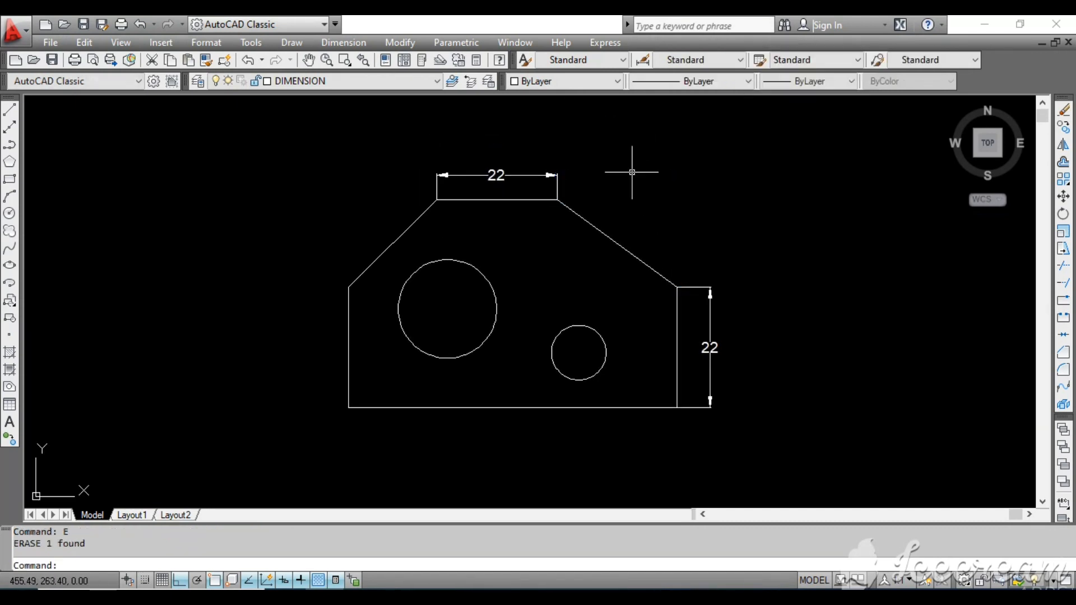
- Add a horizontal linear dimension between the right sloped edge's exact endpoints, in line with the top edge dimension
{"action": "scroll", "coordinate": [632, 172], "scroll_direction": "up", "scroll_amount": 2}
{"action": "left_click", "coordinate": [350, 40]}
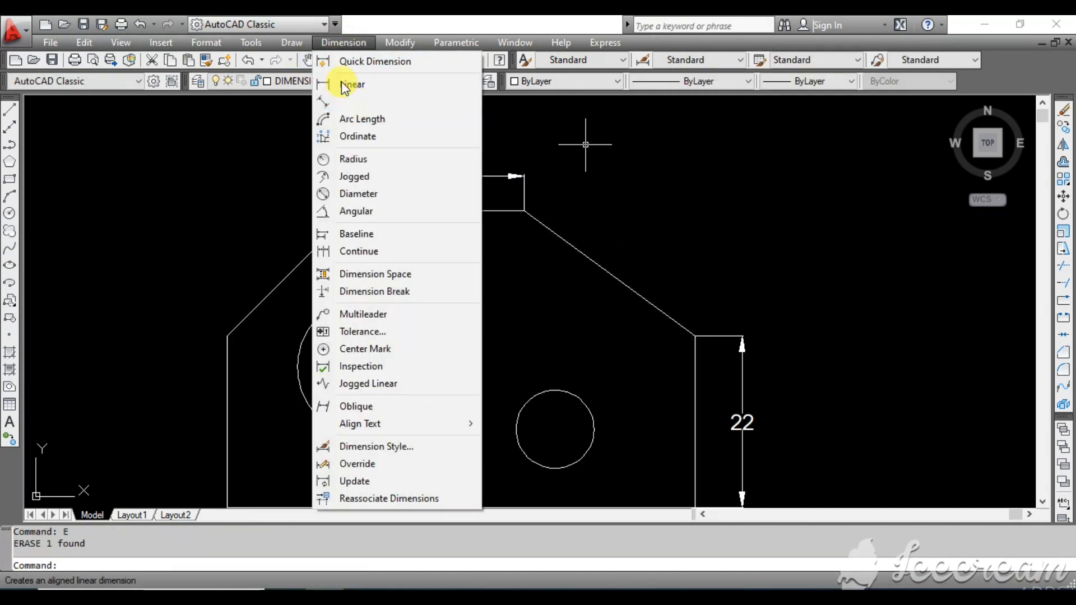
{"action": "left_click", "coordinate": [342, 82]}
{"action": "left_click", "coordinate": [523, 212]}
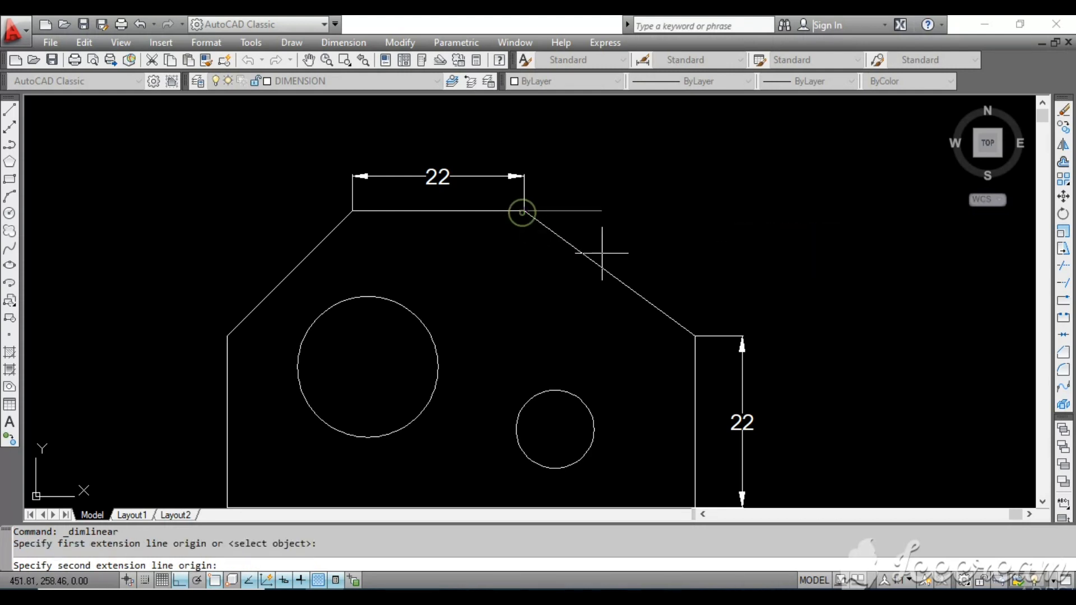
{"action": "left_click", "coordinate": [695, 337]}
{"action": "left_click", "coordinate": [663, 174]}
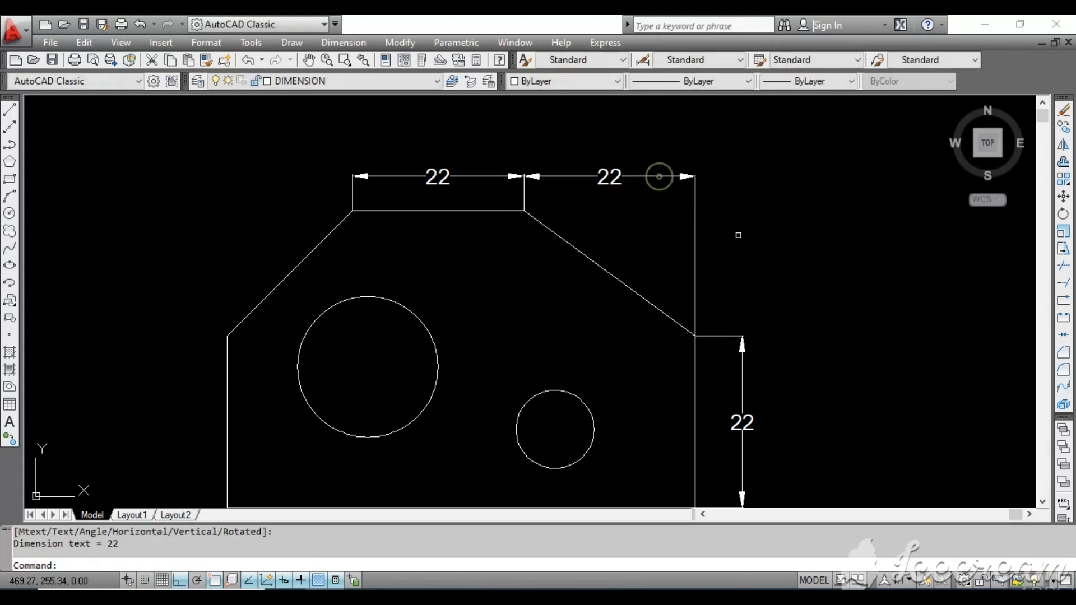
{"action": "scroll", "coordinate": [737, 230], "scroll_direction": "down", "scroll_amount": 3}
{"action": "middle_click_drag", "start_coordinate": [770, 270], "coordinate": [739, 220]}
{"action": "scroll", "coordinate": [754, 297], "scroll_direction": "up", "scroll_amount": 2}
{"action": "key", "text": "Return"}
{"action": "middle_click_drag", "start_coordinate": [764, 288], "coordinate": [776, 373]}
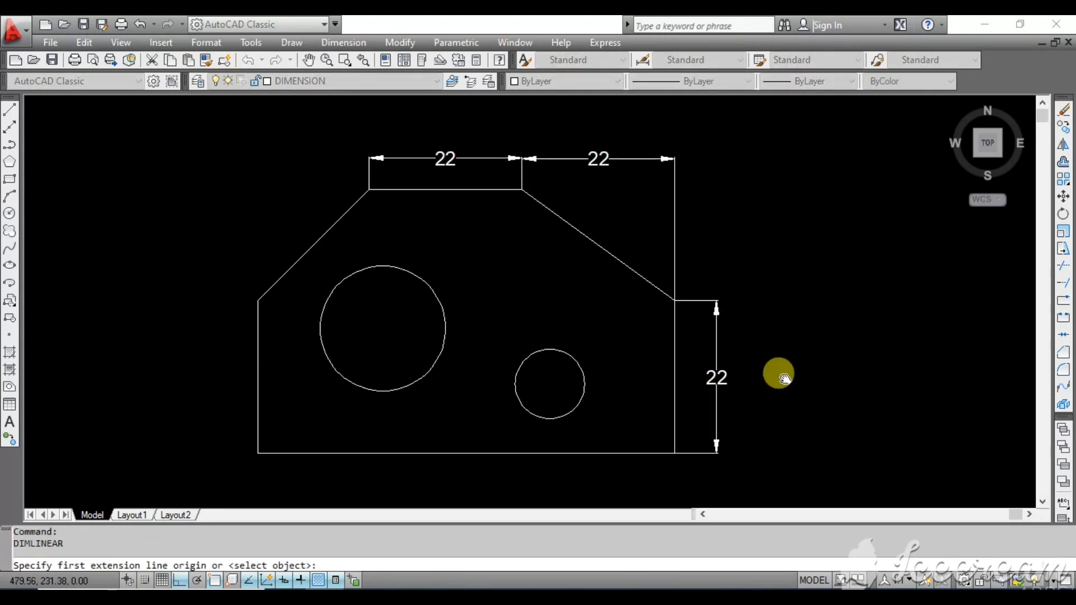
{"action": "left_click", "coordinate": [254, 457]}
{"action": "left_click", "coordinate": [675, 453]}
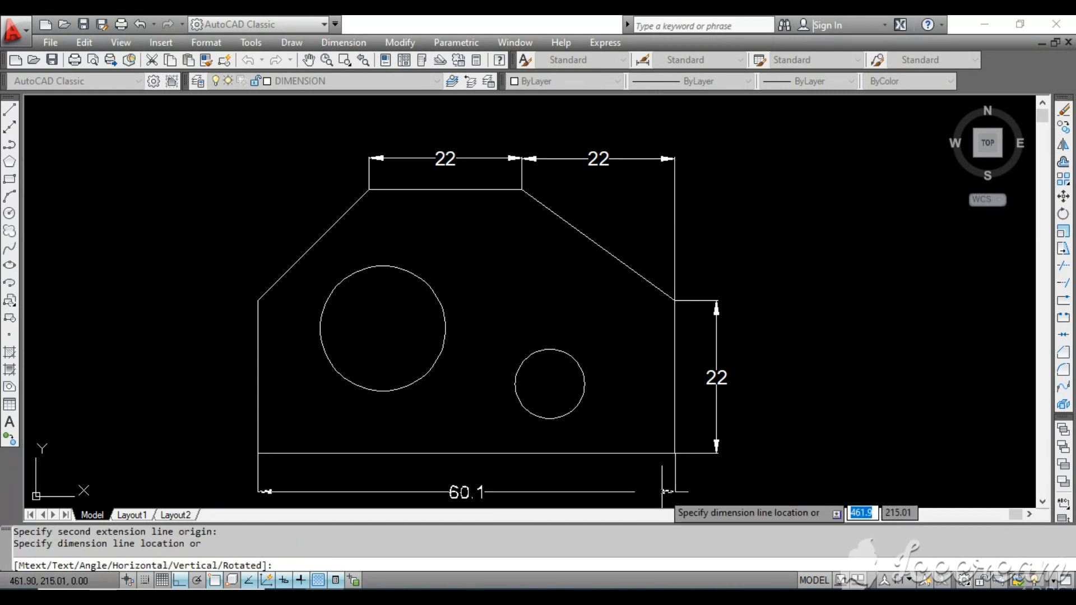
{"action": "scroll", "coordinate": [589, 417], "scroll_direction": "up", "scroll_amount": 2}
{"action": "middle_click_drag", "start_coordinate": [574, 505], "coordinate": [619, 414]}
{"action": "key", "text": "Escape"}
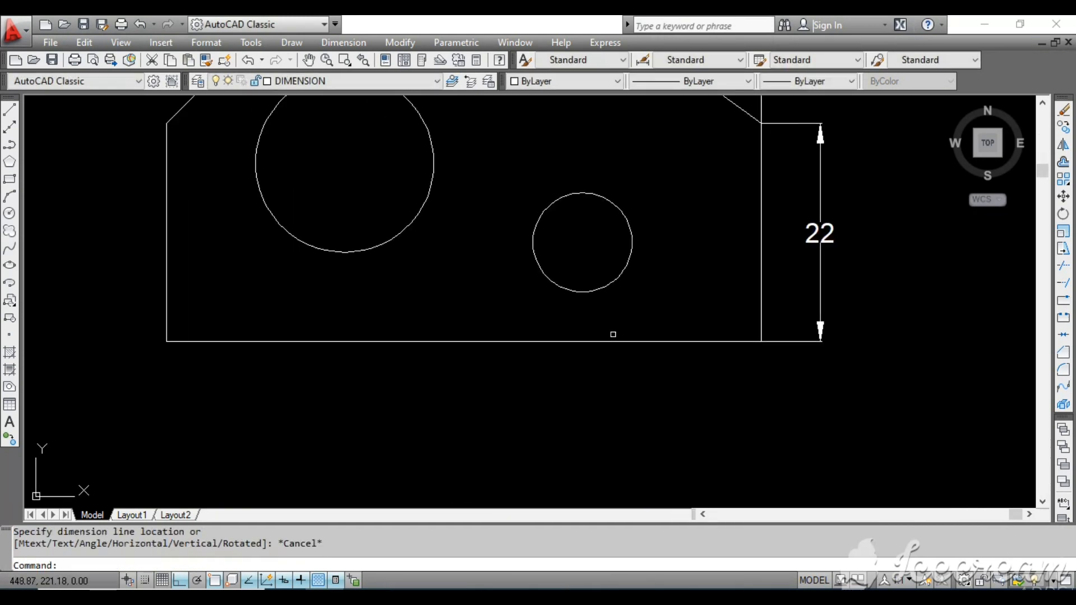
- Add a linear dimension for the full length of the base, placed below the outline
{"action": "key", "text": "Return"}
{"action": "left_click", "coordinate": [166, 341]}
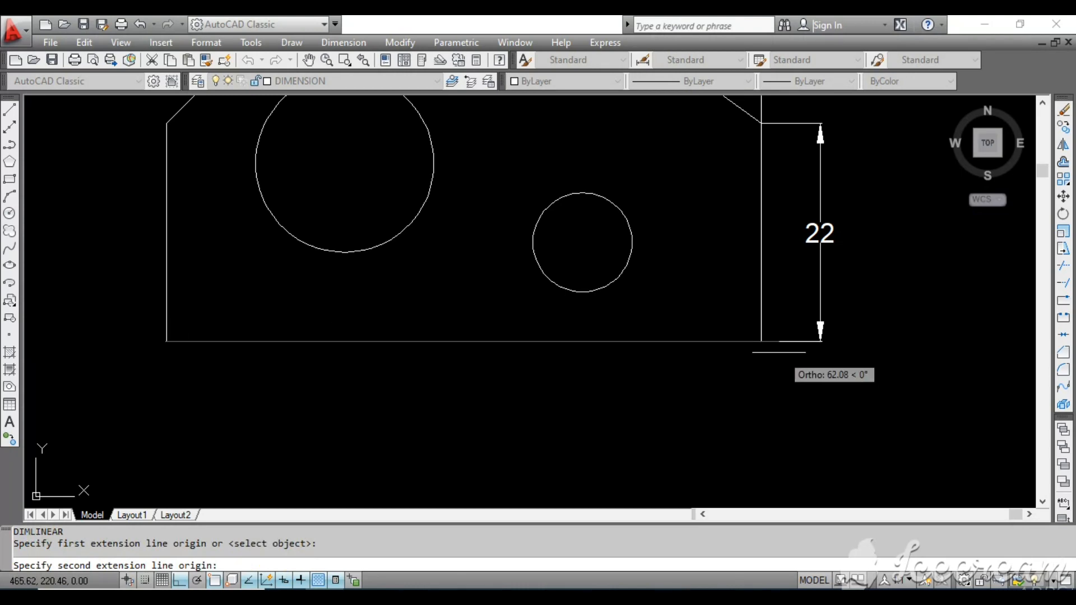
{"action": "left_click", "coordinate": [761, 341]}
{"action": "left_click", "coordinate": [759, 429]}
- Add an angular dimension between the left vertical edge and the left sloped edge, placed on the acute side above the slope
{"action": "scroll", "coordinate": [812, 404], "scroll_direction": "down", "scroll_amount": 2}
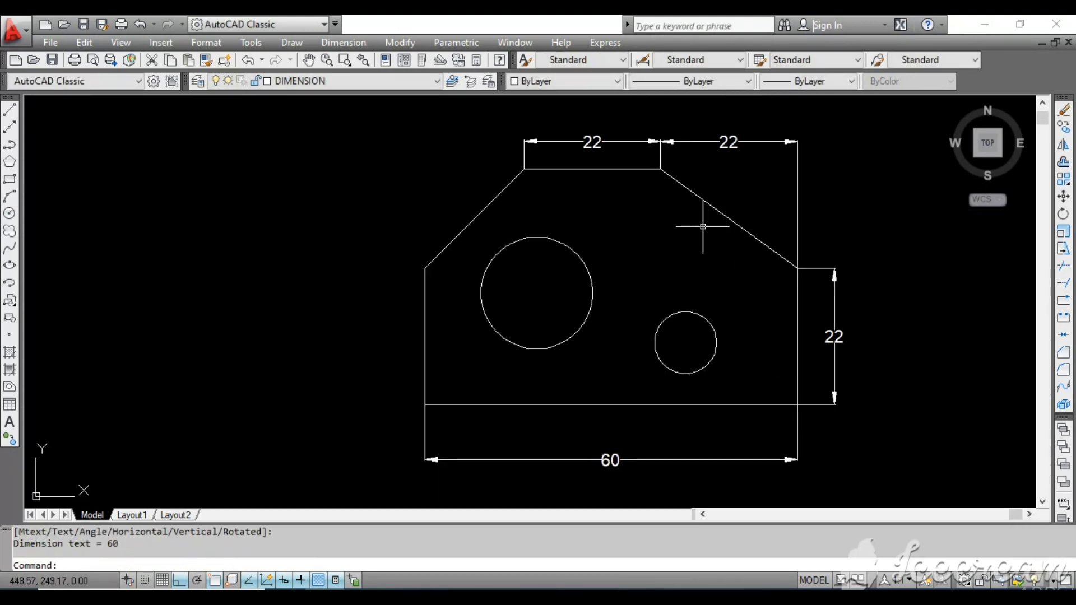
{"action": "key", "text": "alt+Tab"}
{"action": "key", "text": "alt+Tab"}
{"action": "left_click", "coordinate": [343, 42]}
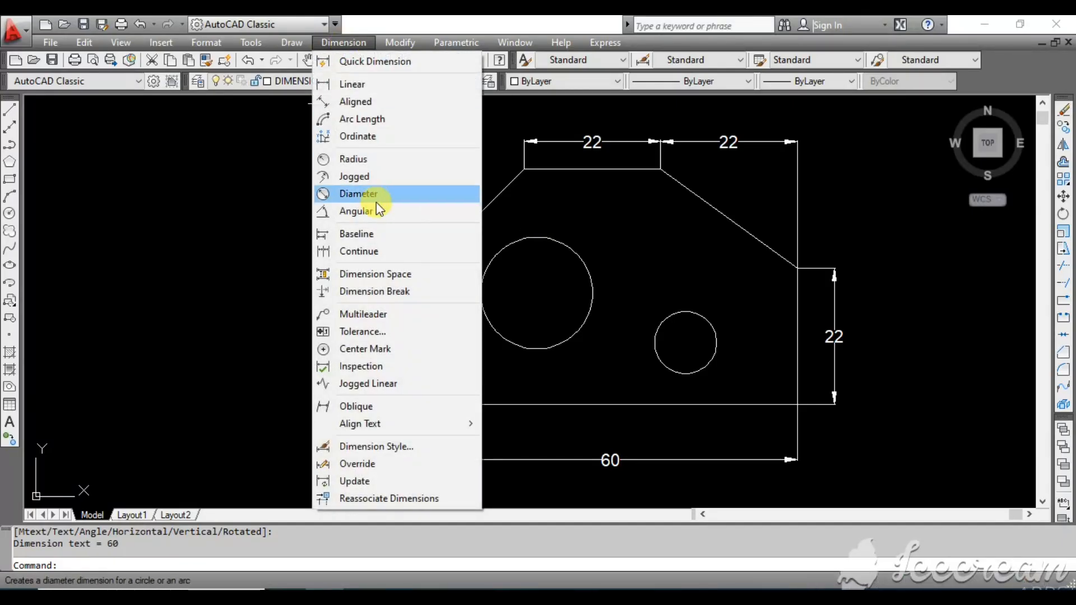
{"action": "left_click", "coordinate": [358, 211]}
{"action": "left_click", "coordinate": [426, 297]}
{"action": "left_click", "coordinate": [464, 230]}
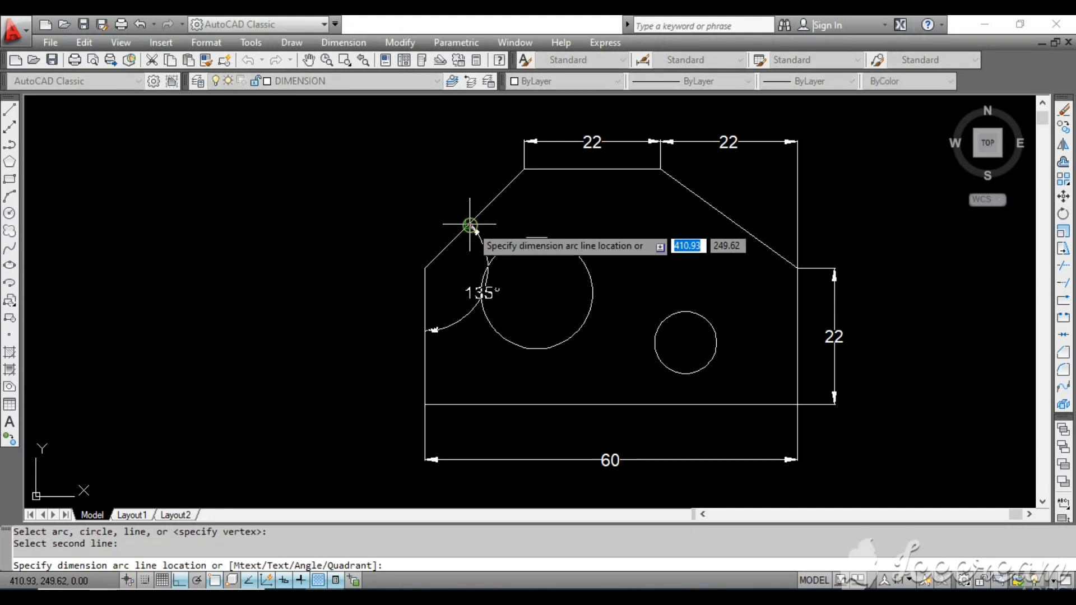
{"action": "left_click", "coordinate": [485, 187]}
- Add diameter dimensions to the large and small circles, each with its text outside to the upper right
{"action": "middle_click_drag", "start_coordinate": [648, 248], "coordinate": [610, 247]}
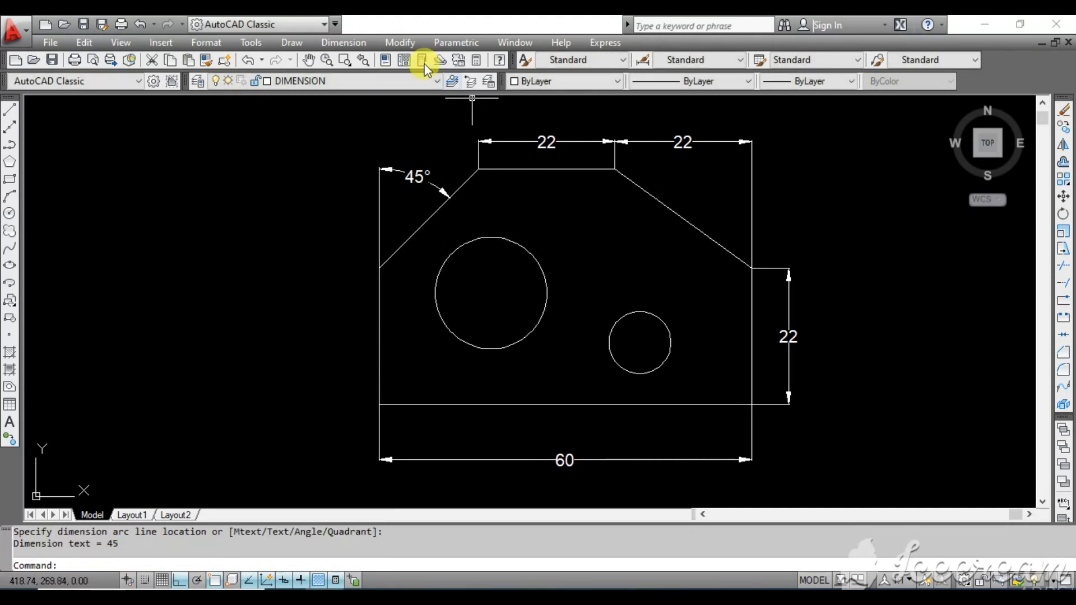
{"action": "left_click", "coordinate": [343, 42]}
{"action": "left_click", "coordinate": [358, 194]}
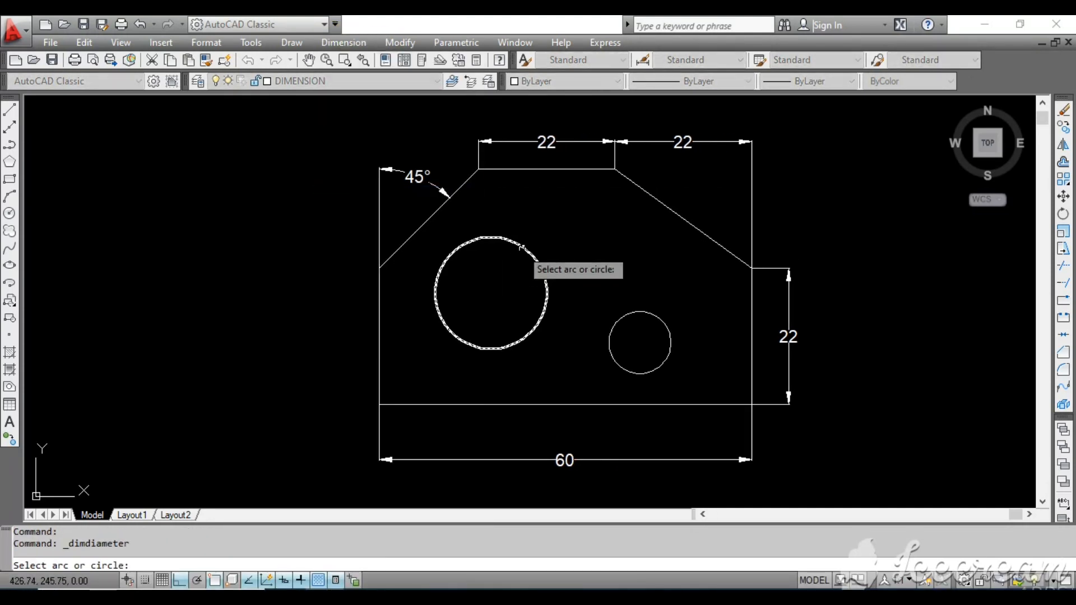
{"action": "left_click", "coordinate": [525, 248]}
{"action": "left_click", "coordinate": [552, 218]}
{"action": "key", "text": "Return"}
{"action": "left_click", "coordinate": [661, 323]}
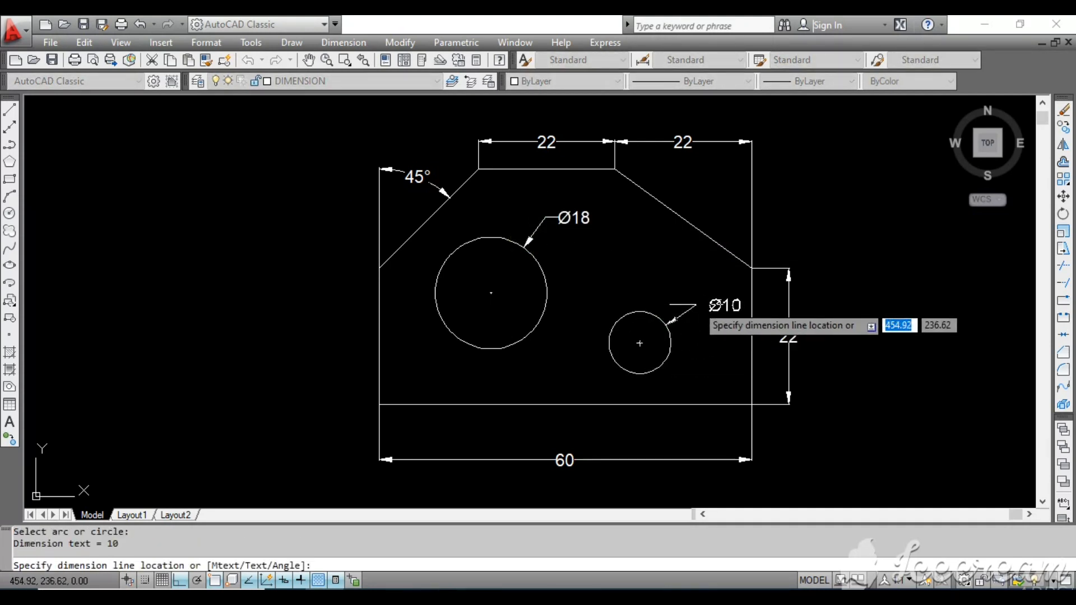
{"action": "left_click", "coordinate": [734, 305]}
{"action": "key", "text": "Return"}
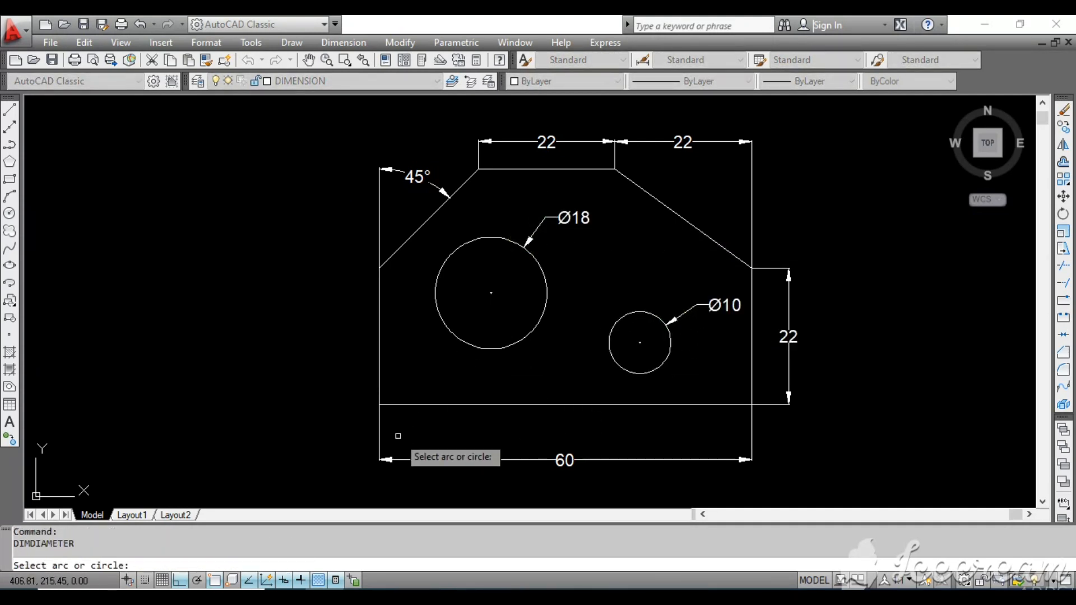
{"action": "key", "text": "Escape"}
- Add a vertical linear dimension for the right sloped edge's height, aligned above the right edge dimension
{"action": "left_click", "coordinate": [339, 43]}
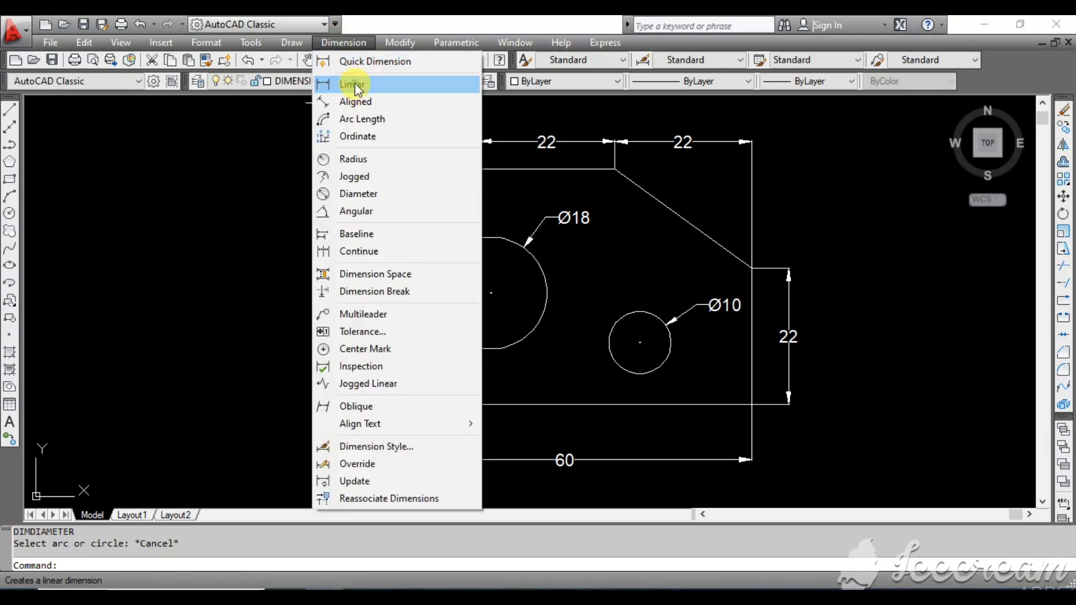
{"action": "left_click", "coordinate": [348, 80]}
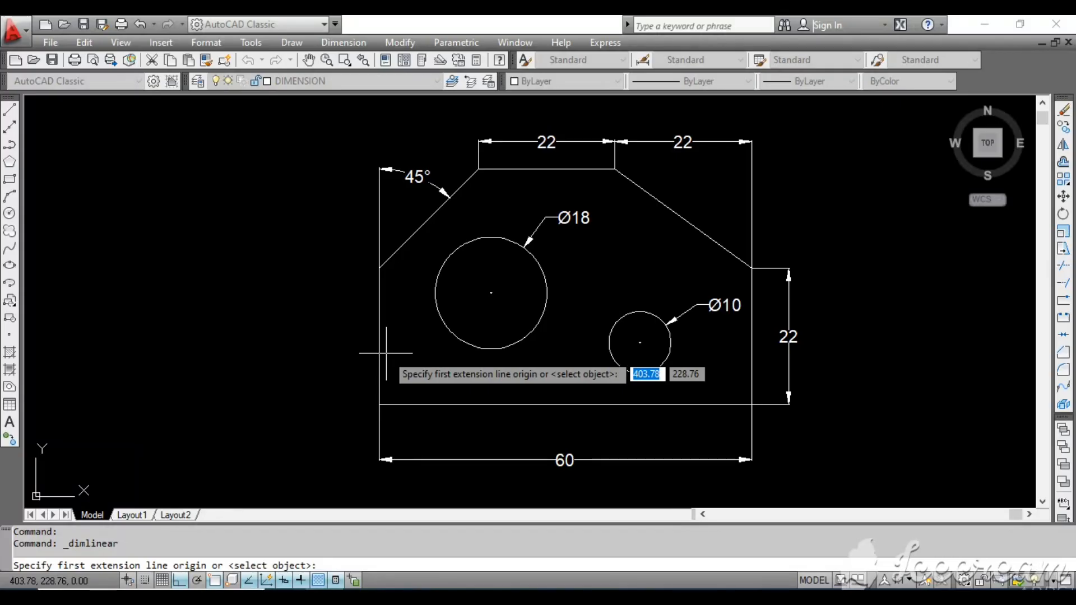
{"action": "left_click", "coordinate": [615, 168]}
{"action": "left_click", "coordinate": [747, 267]}
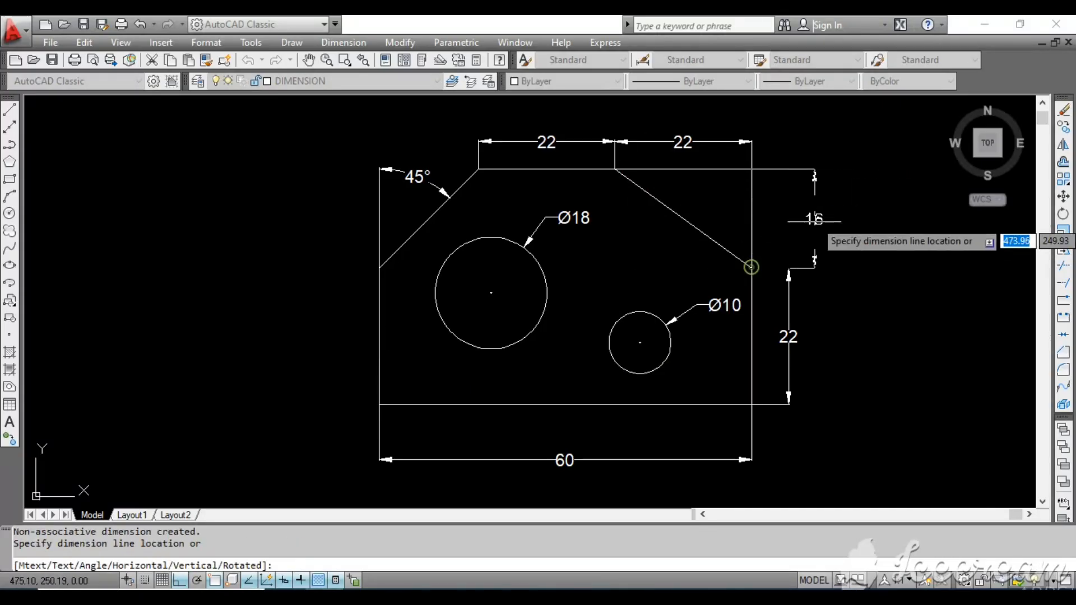
{"action": "left_click", "coordinate": [788, 237]}
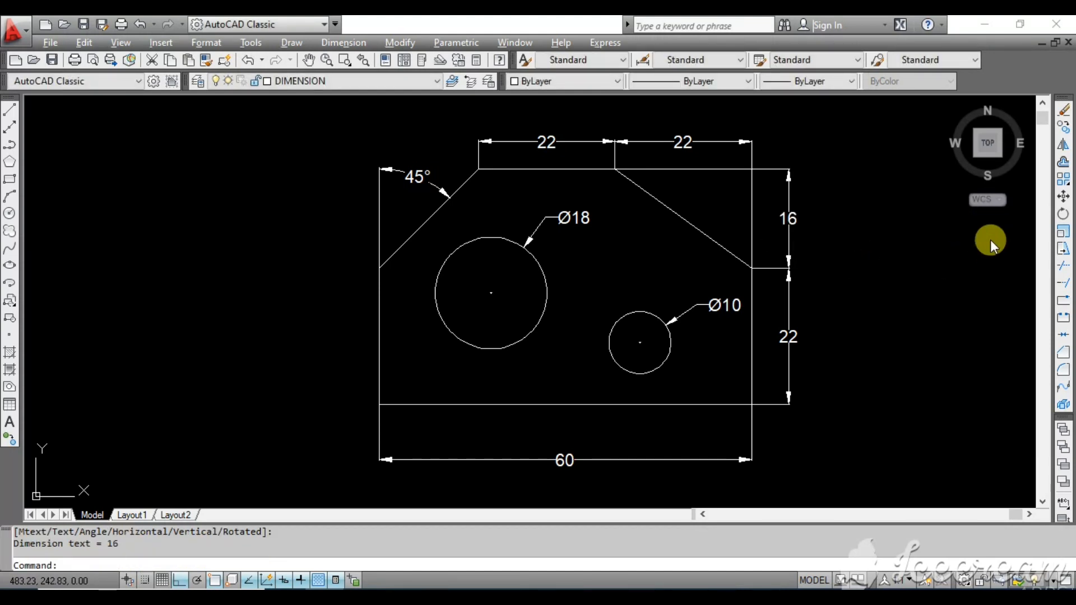
{"action": "key", "text": "alt+minus"}
{"action": "key", "text": "Escape"}
{"action": "key", "text": "alt+minus"}
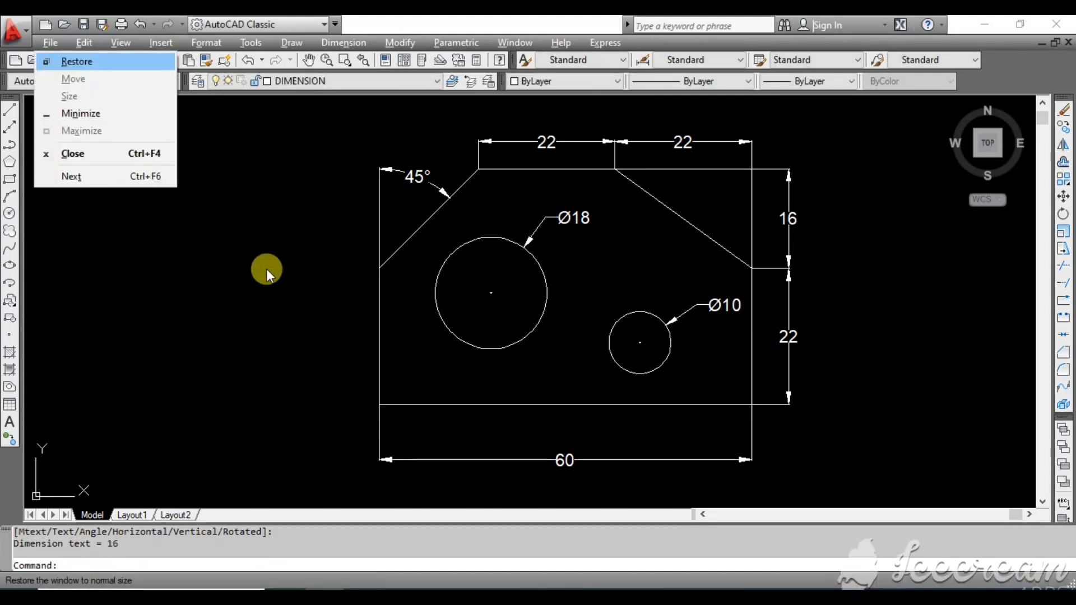
{"action": "key", "text": "Escape"}
{"action": "left_click", "coordinate": [356, 44]}
{"action": "left_click", "coordinate": [357, 82]}
{"action": "left_click", "coordinate": [380, 405]}
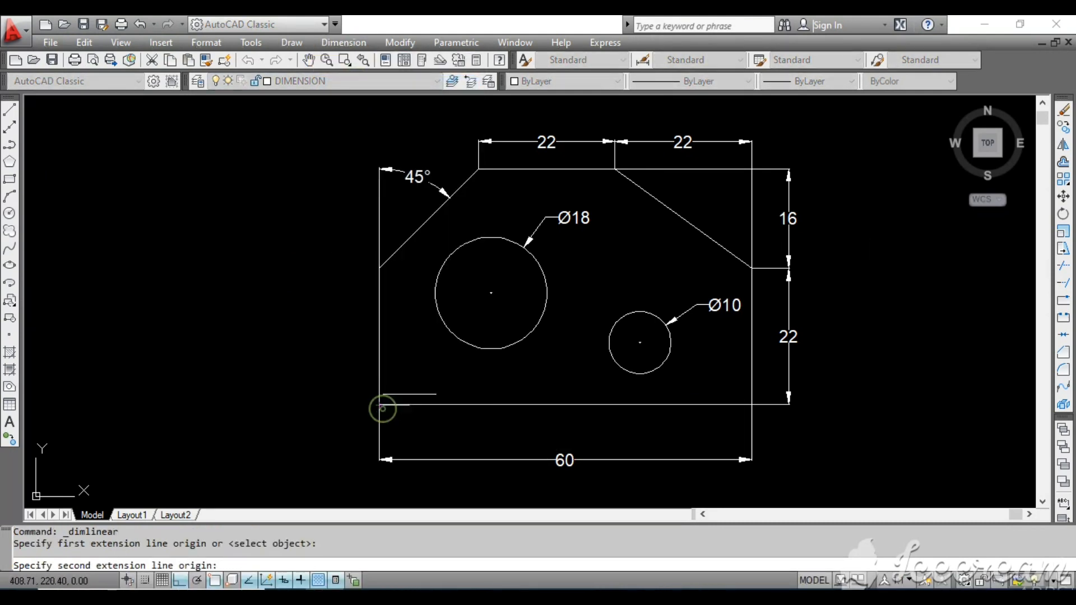
{"action": "left_click", "coordinate": [490, 292]}
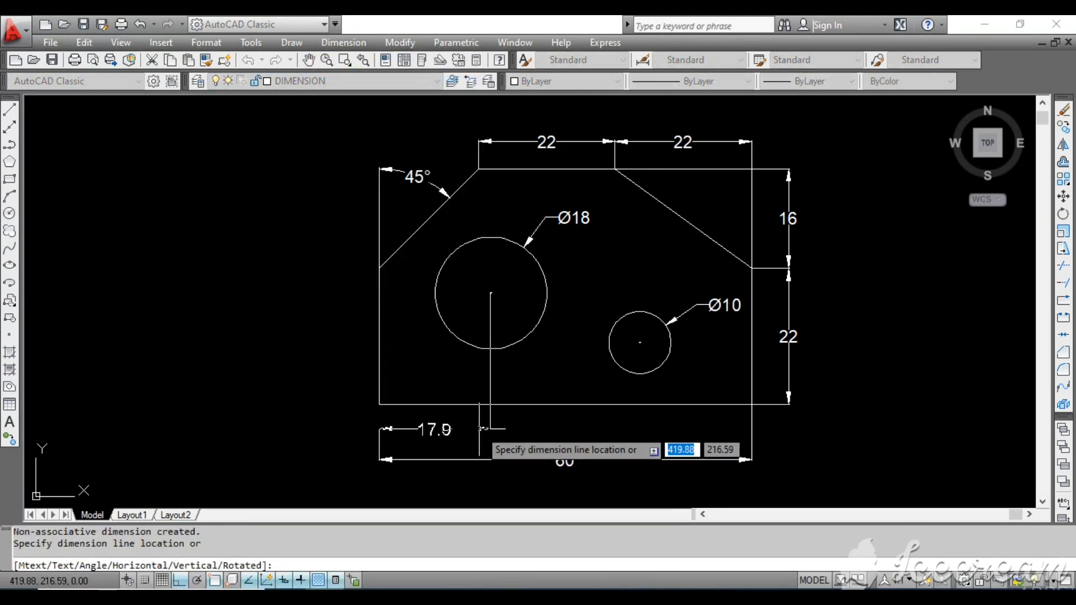
{"action": "key", "text": "Escape"}
{"action": "scroll", "coordinate": [488, 391], "scroll_direction": "up", "scroll_amount": 2}
{"action": "left_click", "coordinate": [344, 43]}
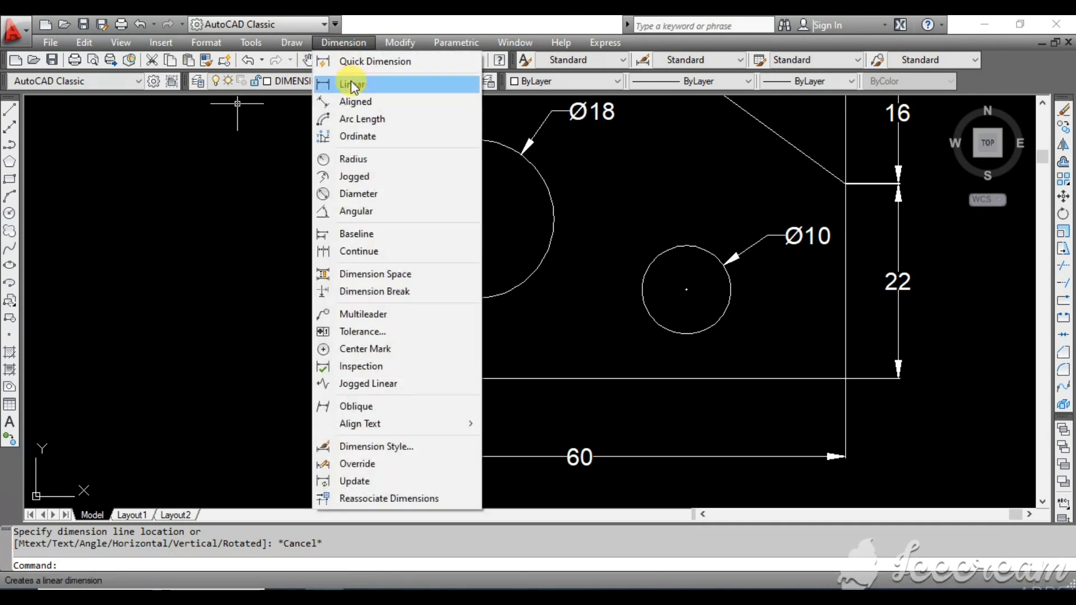
{"action": "left_click", "coordinate": [351, 81]}
{"action": "left_click", "coordinate": [316, 378]}
{"action": "left_click", "coordinate": [475, 219]}
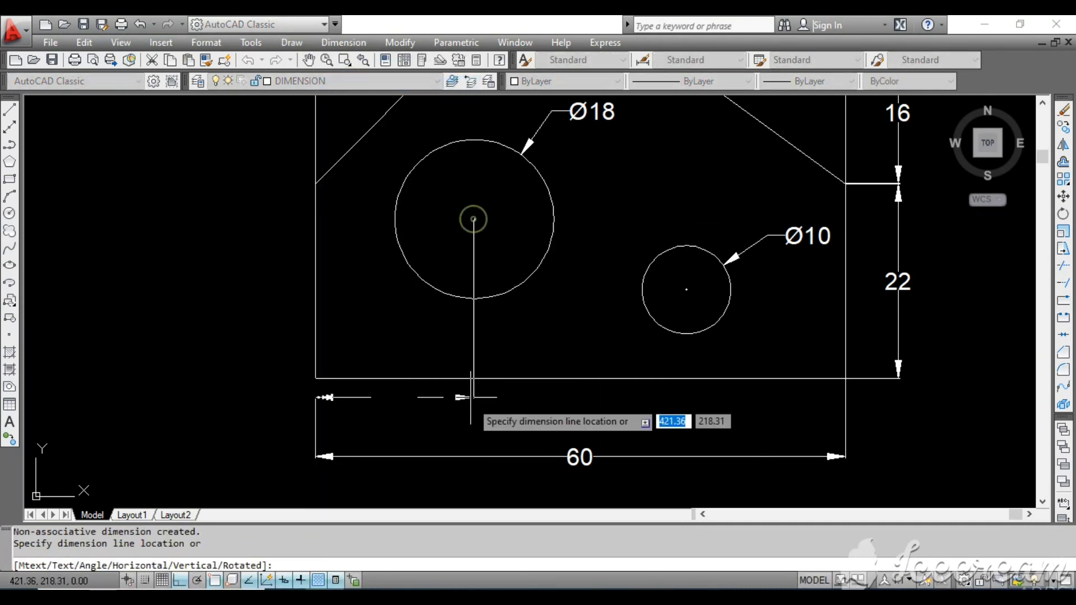
{"action": "key", "text": "Escape"}
- Add a vertical linear dimension from the base's left corner to the large circle's center, placed outside the outline's left edge
{"action": "middle_click_drag", "start_coordinate": [513, 365], "coordinate": [481, 375]}
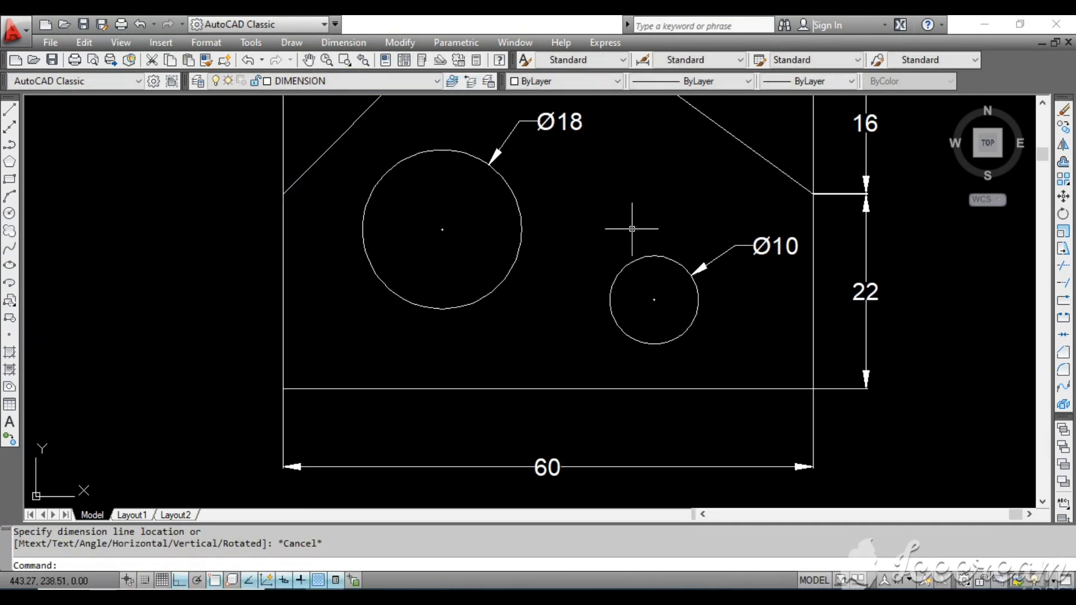
{"action": "left_click", "coordinate": [347, 43]}
{"action": "left_click", "coordinate": [351, 79]}
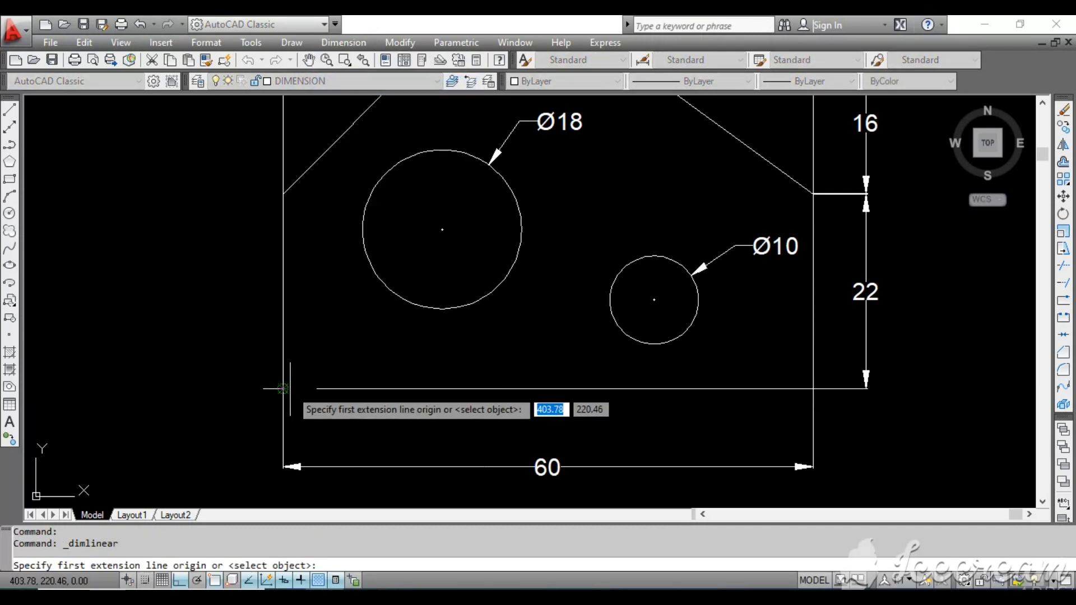
{"action": "left_click", "coordinate": [284, 389]}
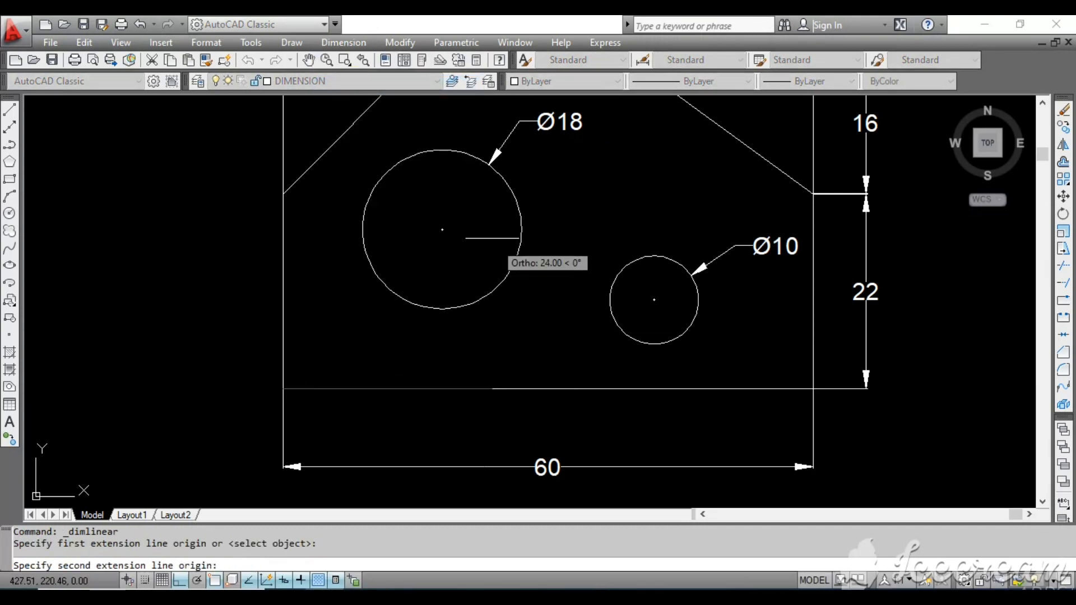
{"action": "left_click", "coordinate": [443, 229]}
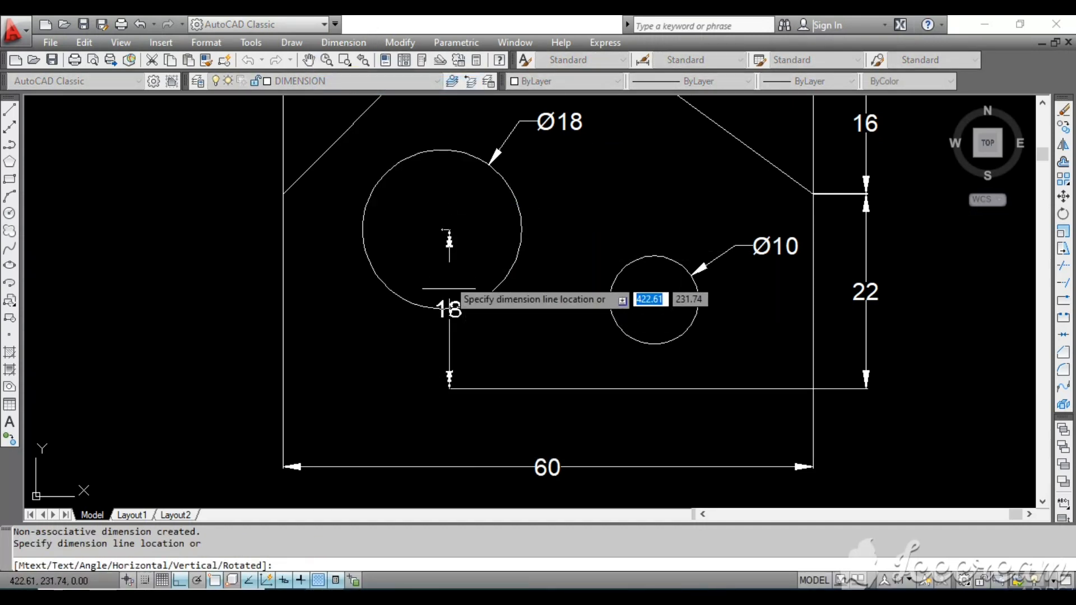
{"action": "key", "text": "alt+Tab"}
{"action": "key", "text": "alt+Tab"}
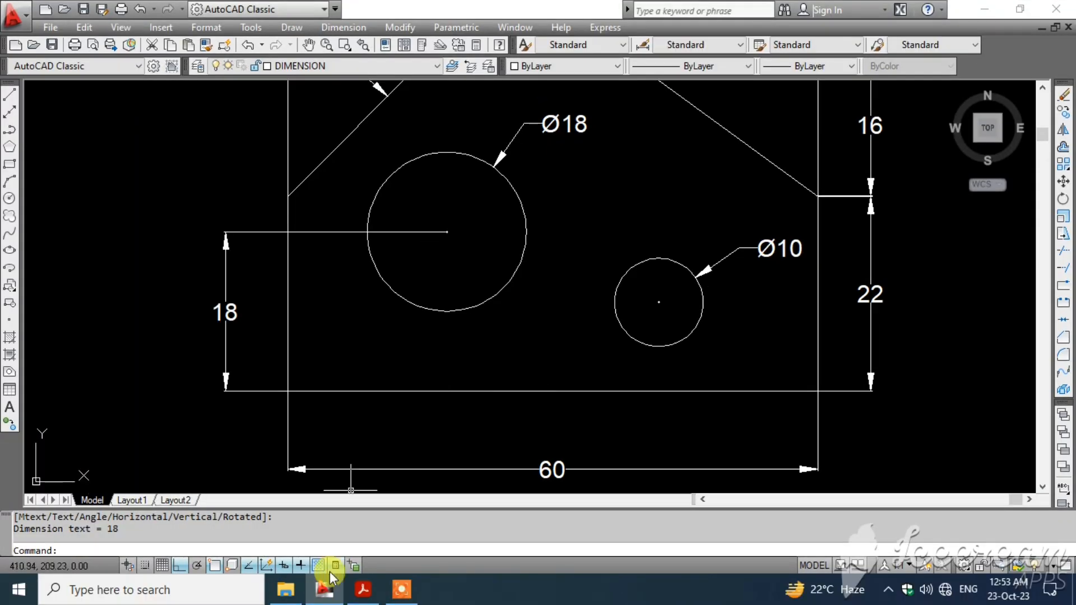
- Check the reference PDF and add a horizontal linear dimension from the base's left corner to the large circle's center, just below the base
{"action": "left_click", "coordinate": [364, 589]}
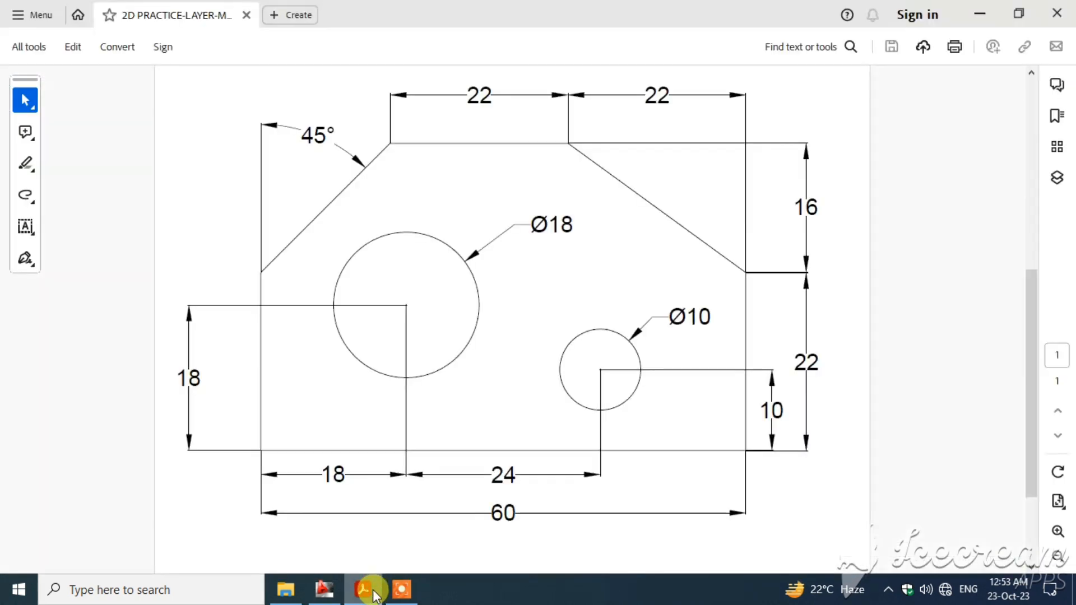
{"action": "left_click", "coordinate": [374, 591]}
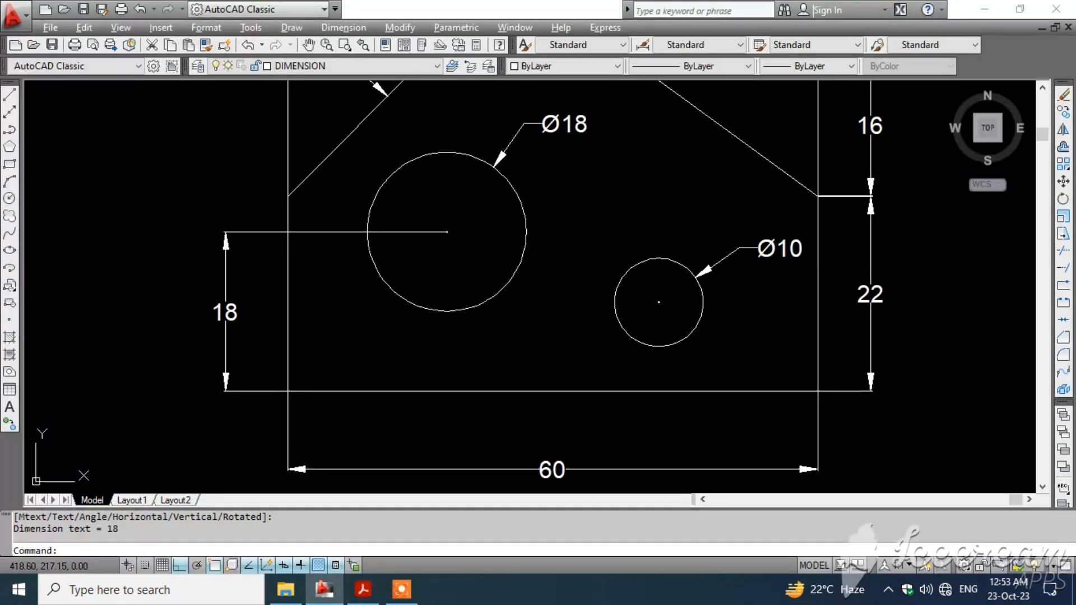
{"action": "key", "text": "alt+Tab"}
{"action": "key", "text": "alt+Tab"}
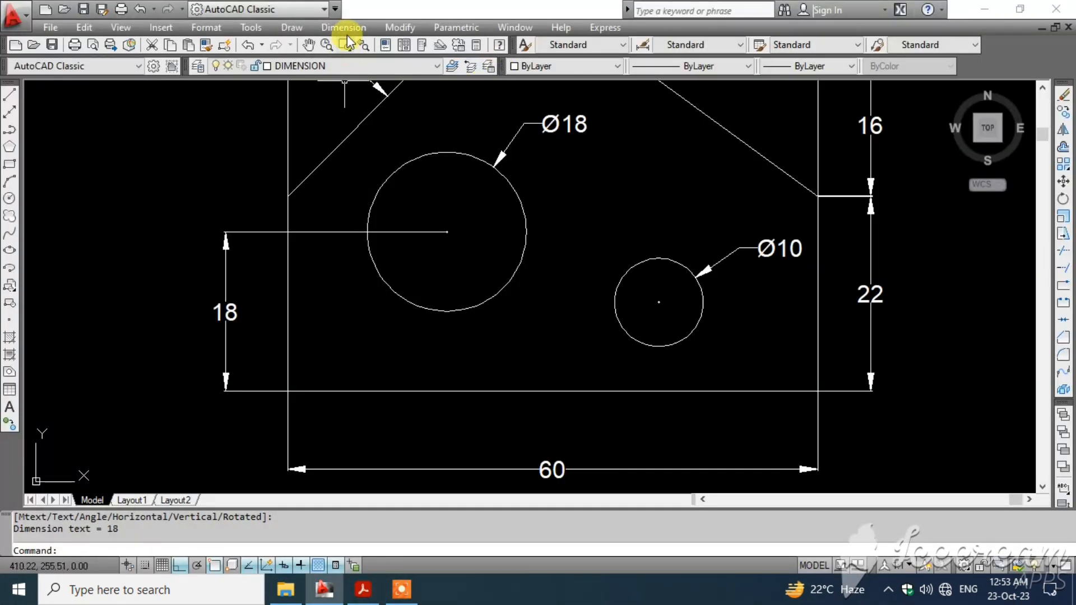
{"action": "left_click", "coordinate": [344, 28]}
{"action": "left_click", "coordinate": [361, 67]}
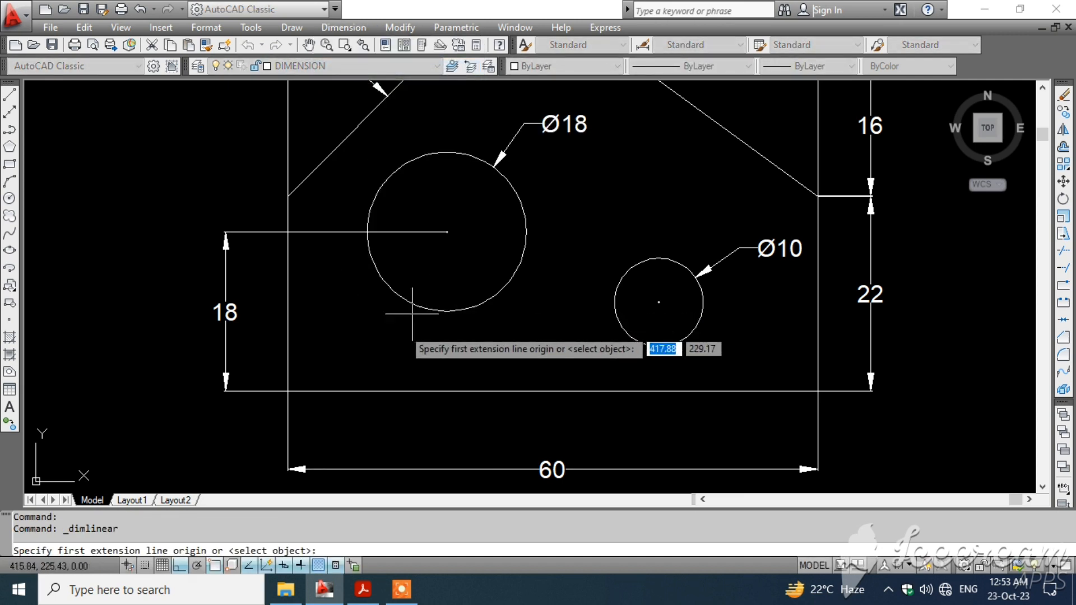
{"action": "left_click", "coordinate": [288, 391]}
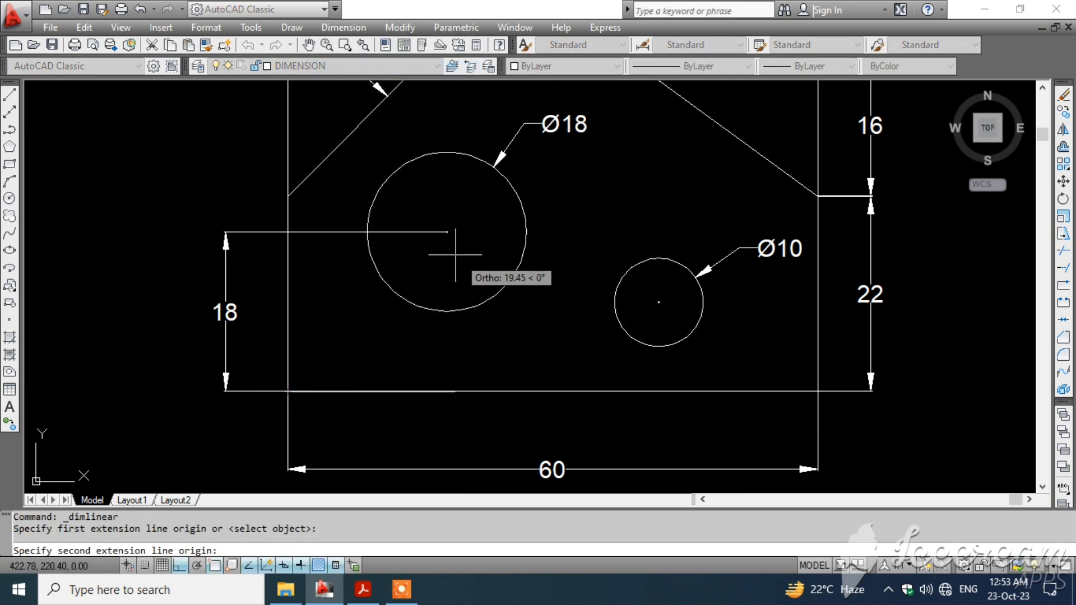
{"action": "left_click", "coordinate": [447, 232]}
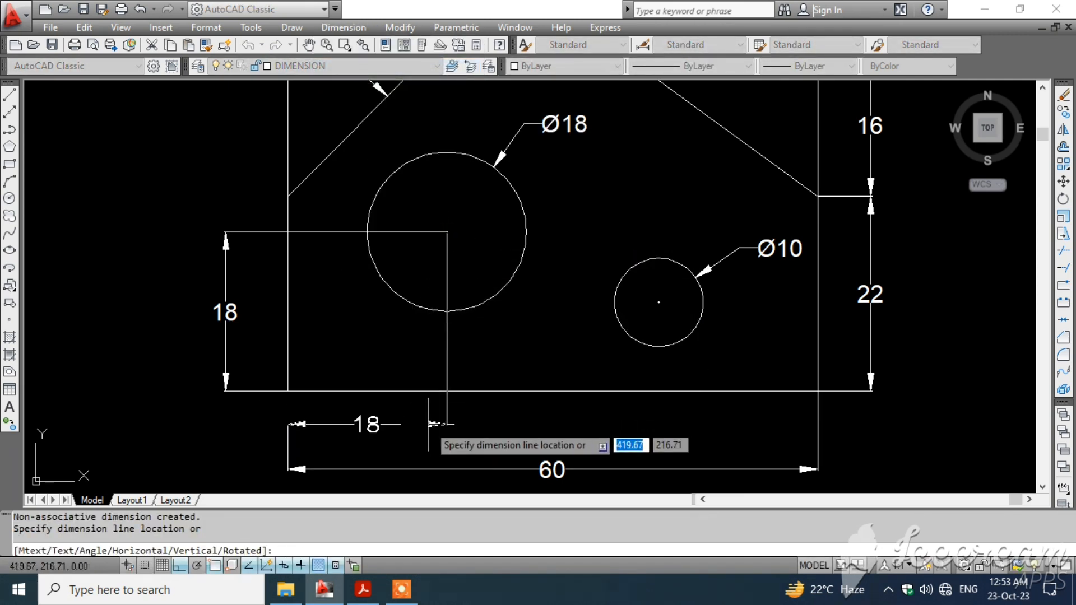
{"action": "left_click", "coordinate": [428, 424]}
{"action": "key", "text": "Return"}
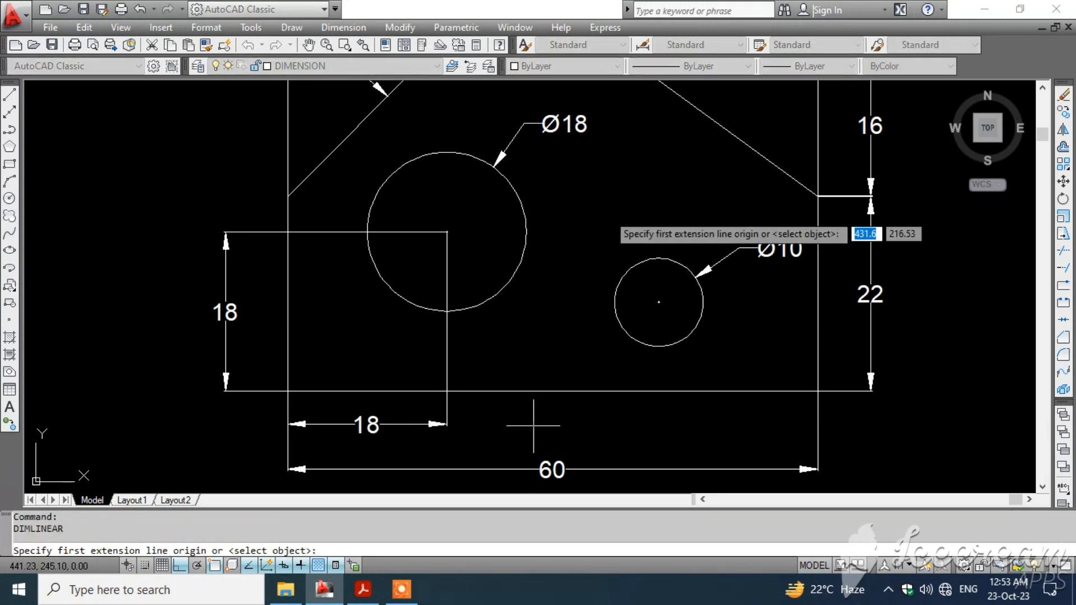
{"action": "left_click", "coordinate": [447, 232]}
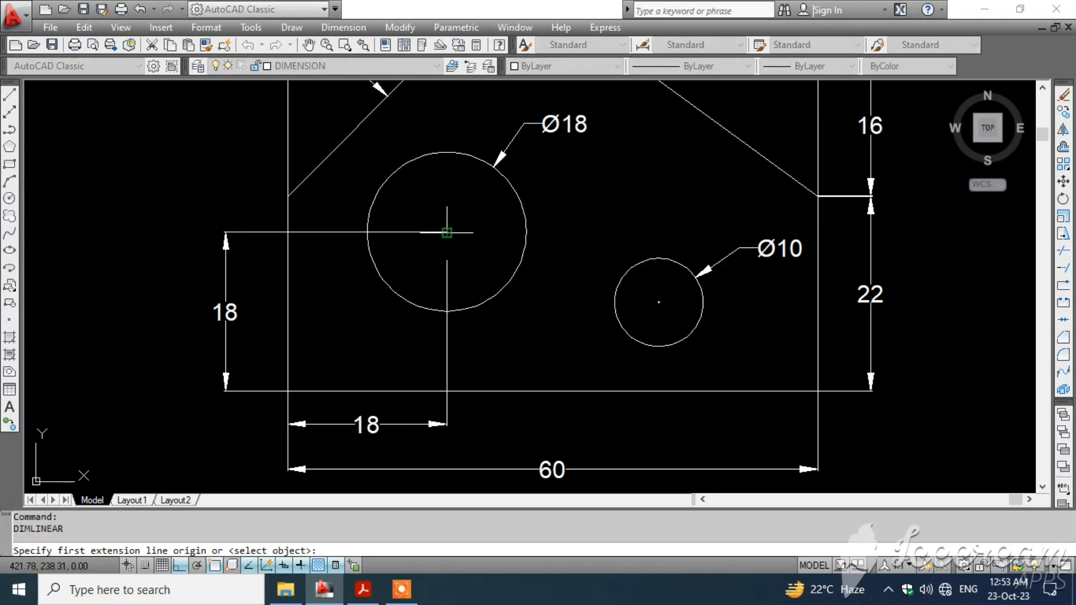
{"action": "left_click", "coordinate": [659, 302]}
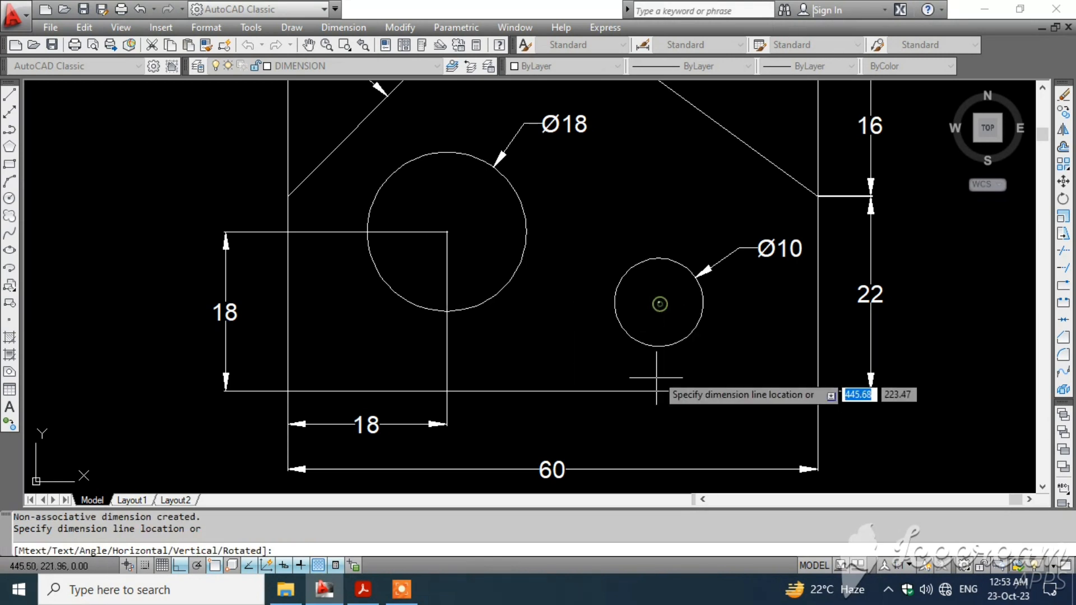
{"action": "key", "text": "Escape"}
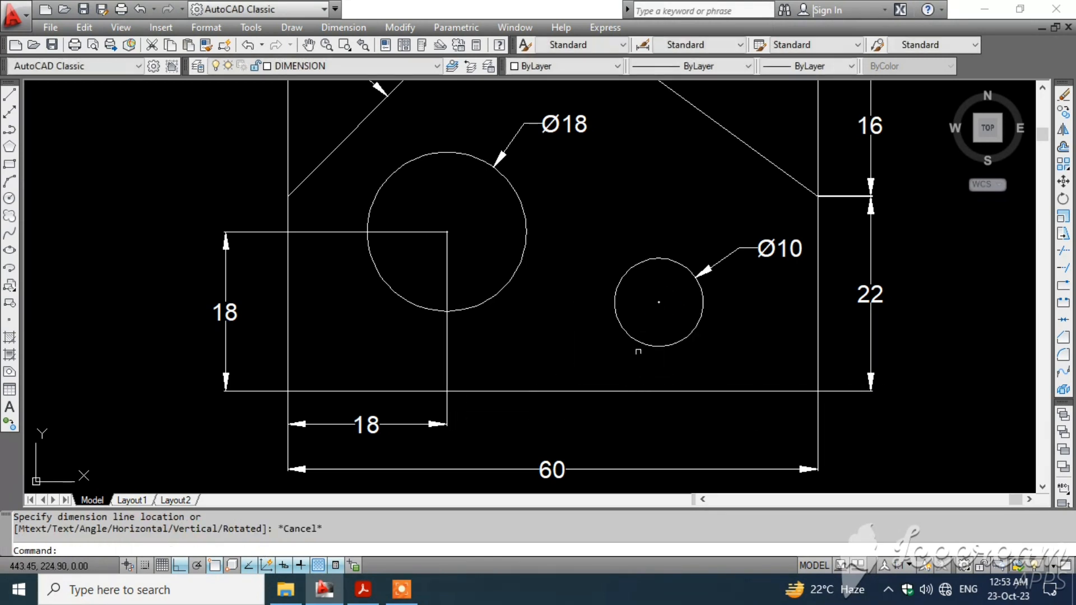
- Add a horizontal linear dimension between the large and small circle centers, placed below the base beside the large circle's horizontal dimension
{"action": "key", "text": "Return"}
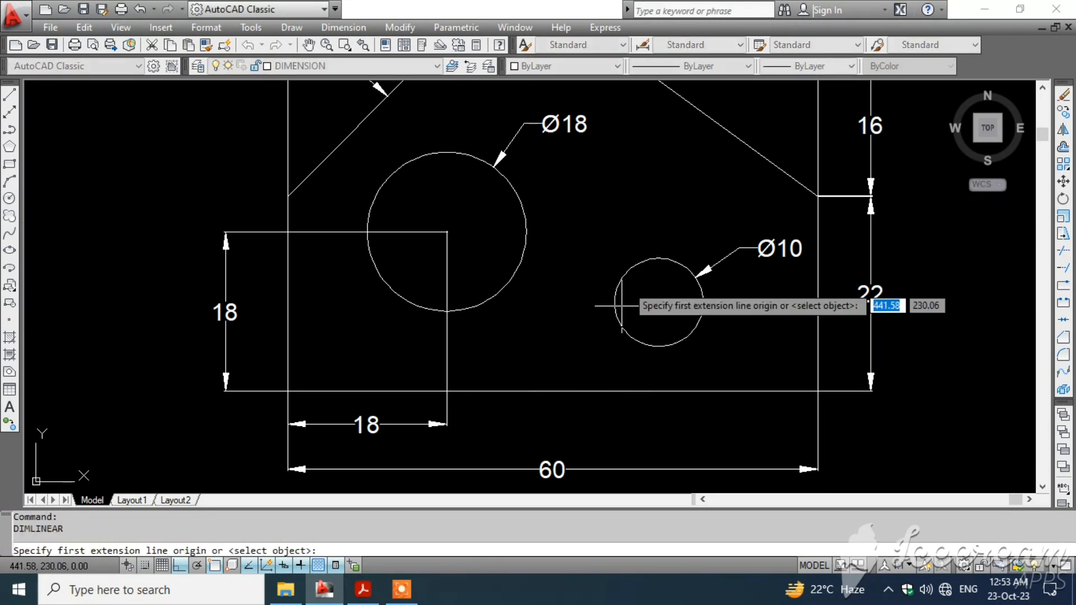
{"action": "left_click", "coordinate": [446, 232]}
{"action": "left_click", "coordinate": [659, 302]}
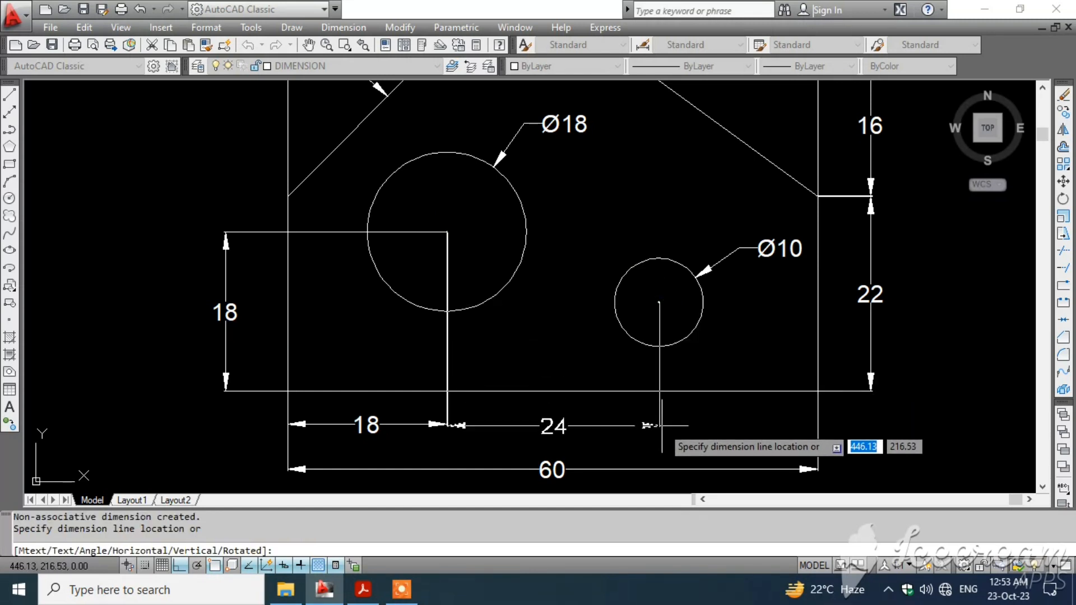
{"action": "left_click", "coordinate": [662, 424]}
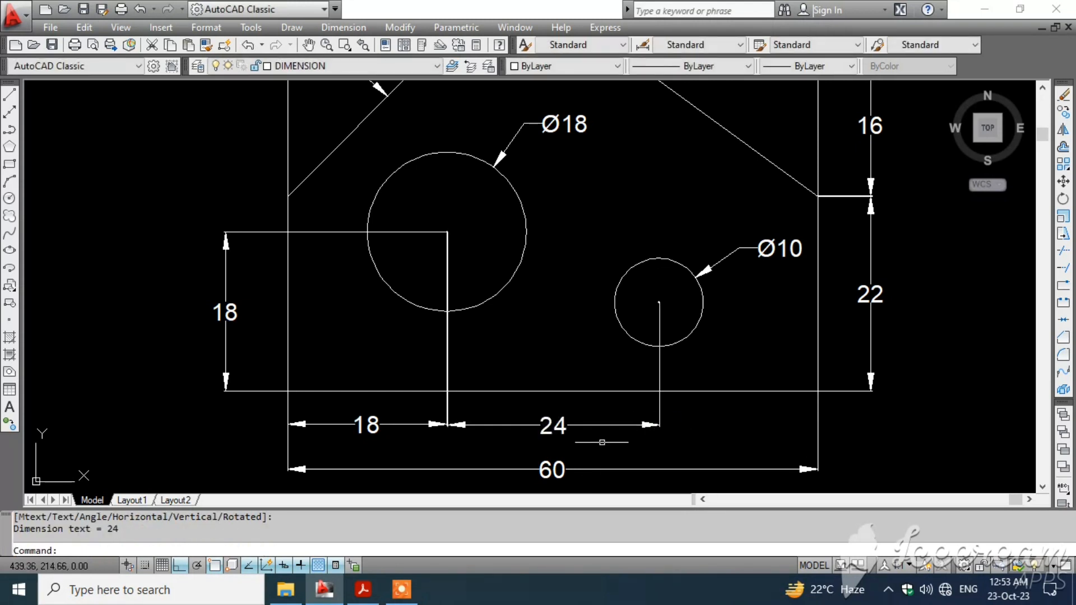
- Stretch the center-to-center dimension's line onto the arrow tip of the neighbouring horizontal dimension so both dimension lines align
{"action": "scroll", "coordinate": [593, 439], "scroll_direction": "up", "scroll_amount": 5}
{"action": "middle_click_drag", "start_coordinate": [598, 378], "coordinate": [766, 364]}
{"action": "scroll", "coordinate": [624, 377], "scroll_direction": "up", "scroll_amount": 1}
{"action": "scroll", "coordinate": [348, 385], "scroll_direction": "up", "scroll_amount": 2}
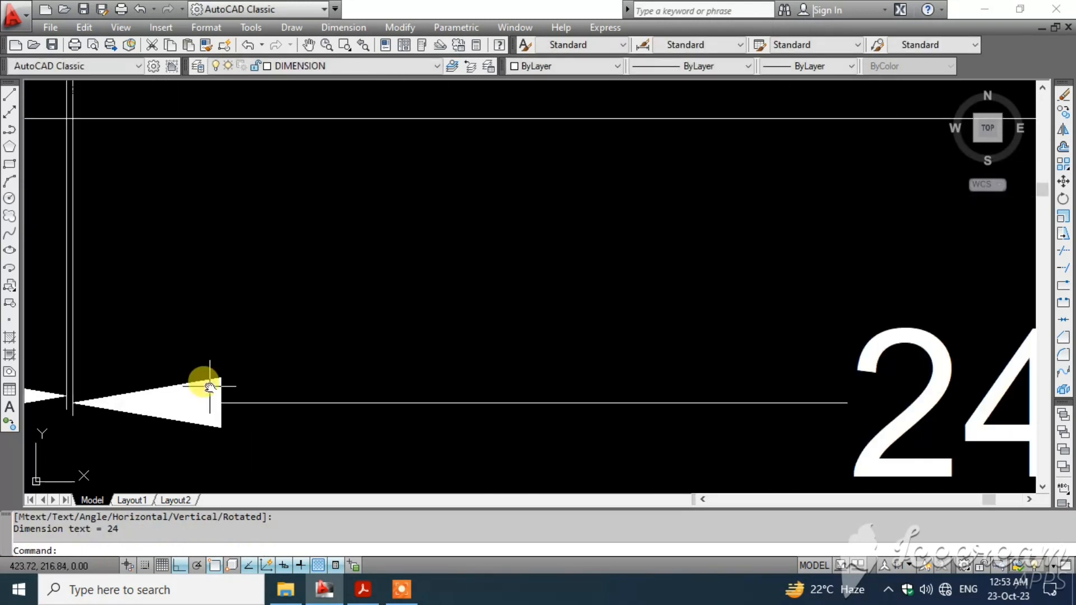
{"action": "middle_click_drag", "start_coordinate": [211, 386], "coordinate": [664, 368]}
{"action": "left_click", "coordinate": [529, 386]}
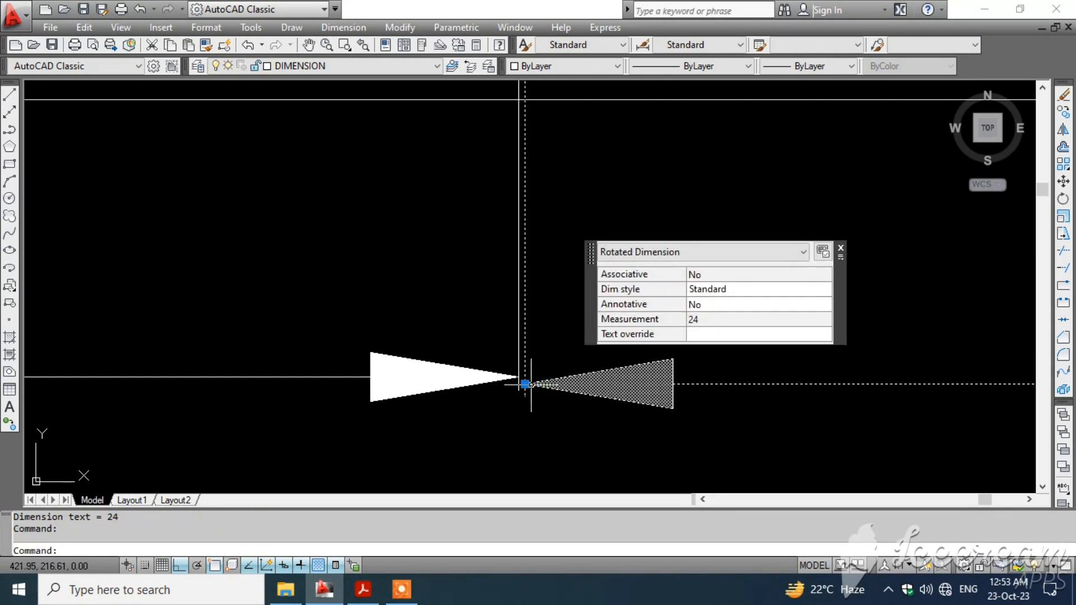
{"action": "left_click", "coordinate": [525, 385]}
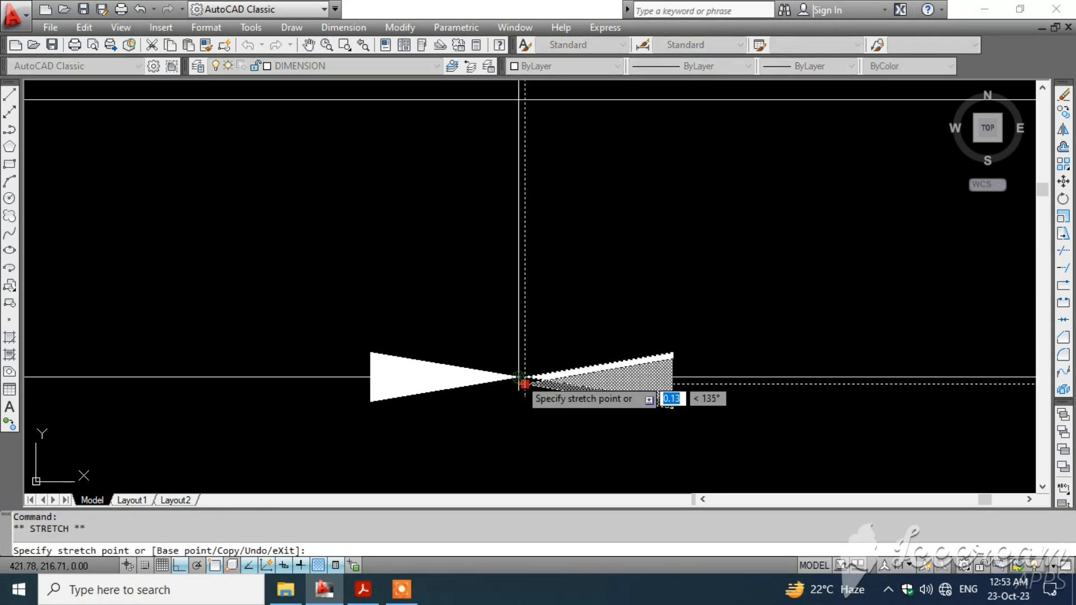
{"action": "scroll", "coordinate": [520, 378], "scroll_direction": "down", "scroll_amount": 4}
{"action": "key", "text": "Escape"}
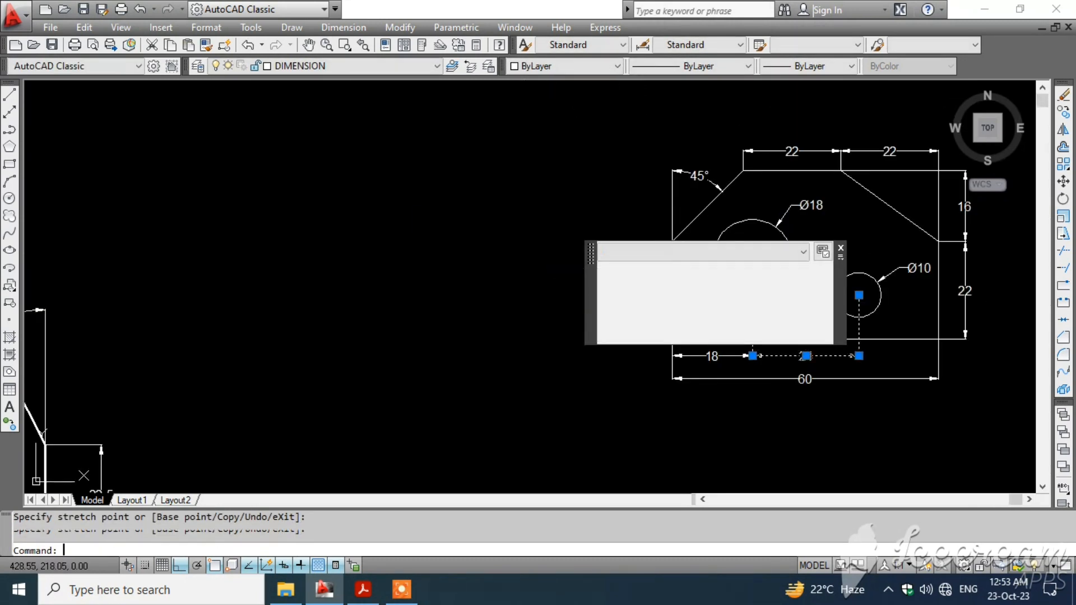
- Check the reference PDF for the small circle's remaining position dimension and return to the AutoCAD drawing
{"action": "scroll", "coordinate": [612, 372], "scroll_direction": "up", "scroll_amount": 5}
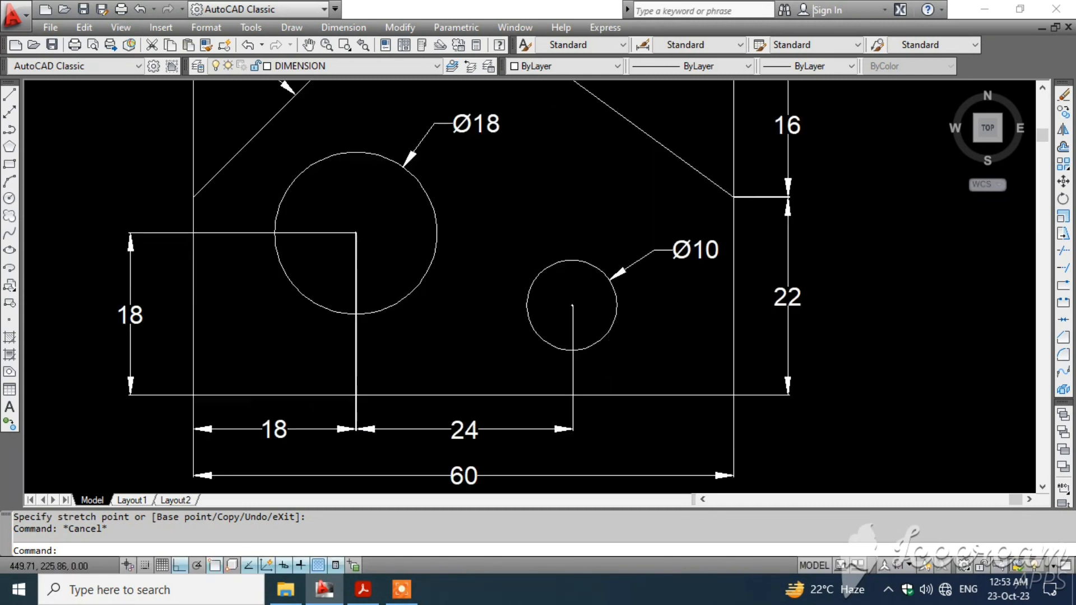
{"action": "middle_click_drag", "start_coordinate": [607, 347], "coordinate": [681, 377]}
{"action": "scroll", "coordinate": [727, 329], "scroll_direction": "up", "scroll_amount": 2}
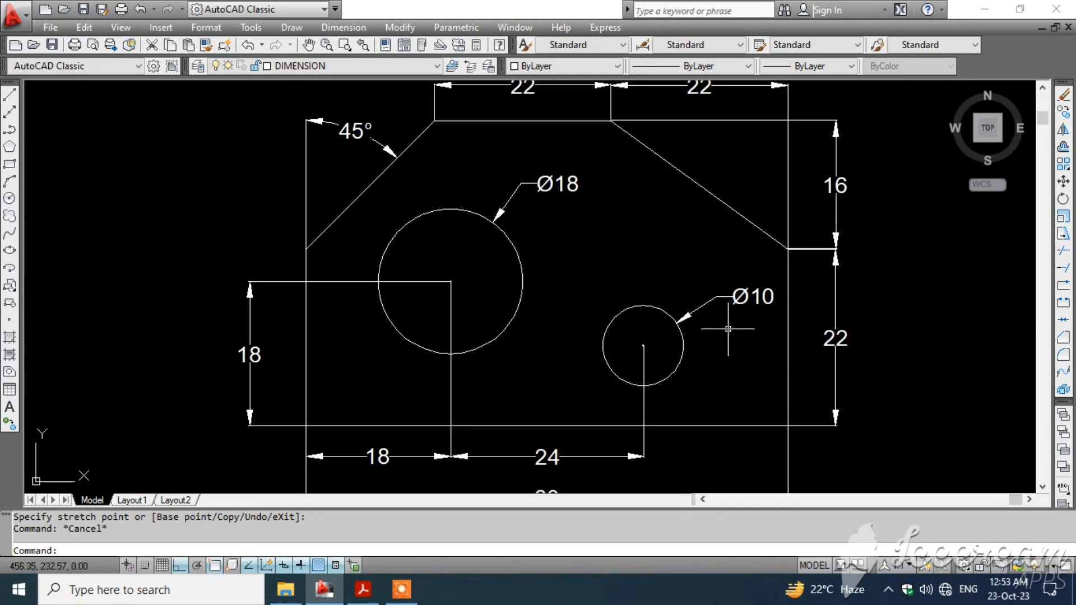
{"action": "middle_click_drag", "start_coordinate": [728, 329], "coordinate": [725, 278]}
{"action": "key", "text": "alt+Tab"}
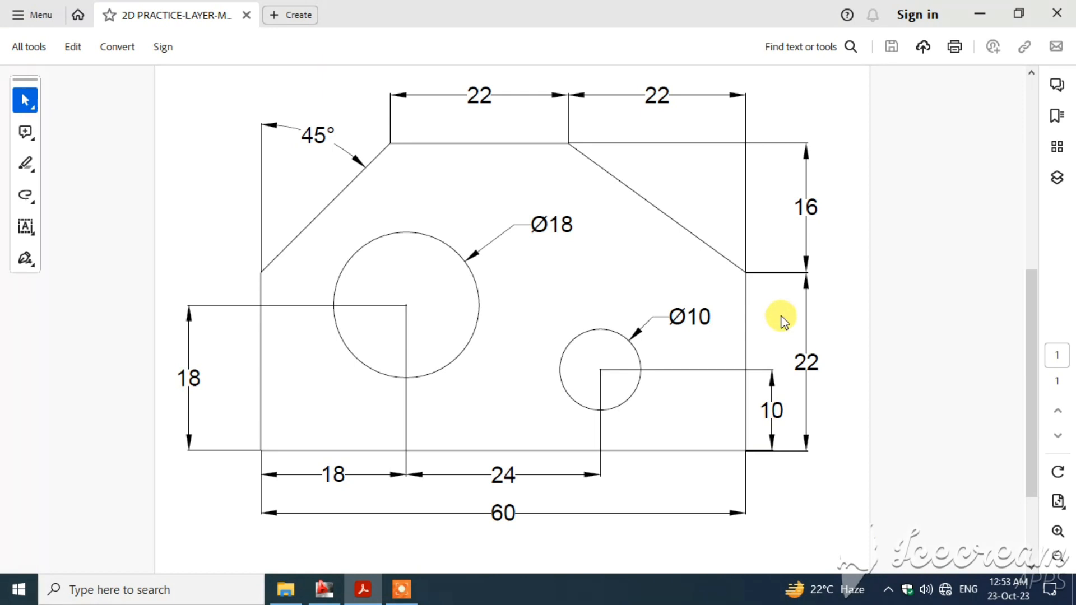
{"action": "key", "text": "alt+Tab"}
{"action": "scroll", "coordinate": [729, 335], "scroll_direction": "up", "scroll_amount": 3}
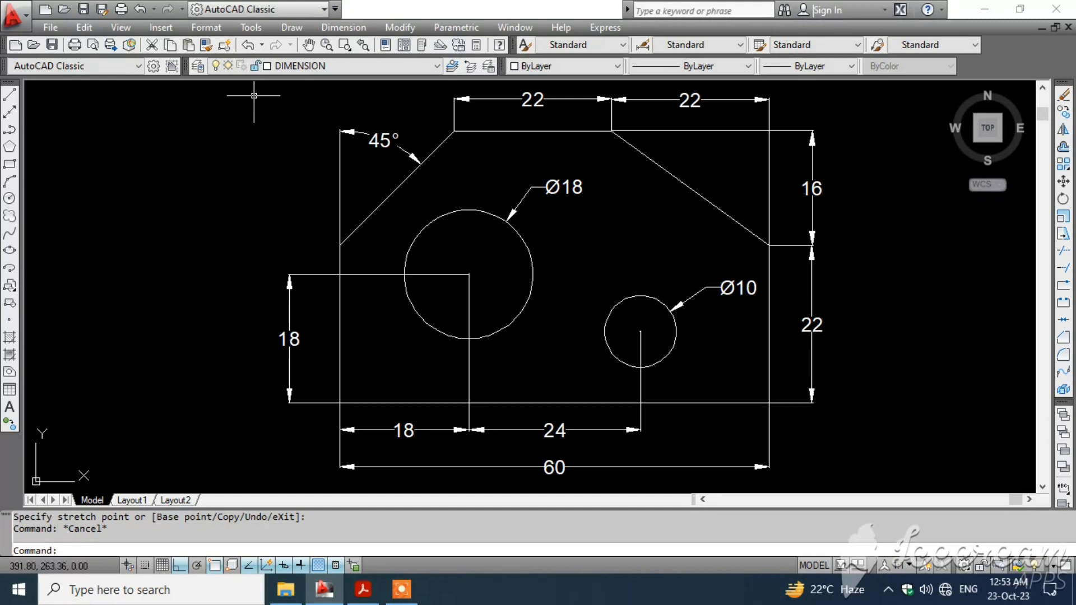
{"action": "type", "text": "dli"}
{"action": "key", "text": "Return"}
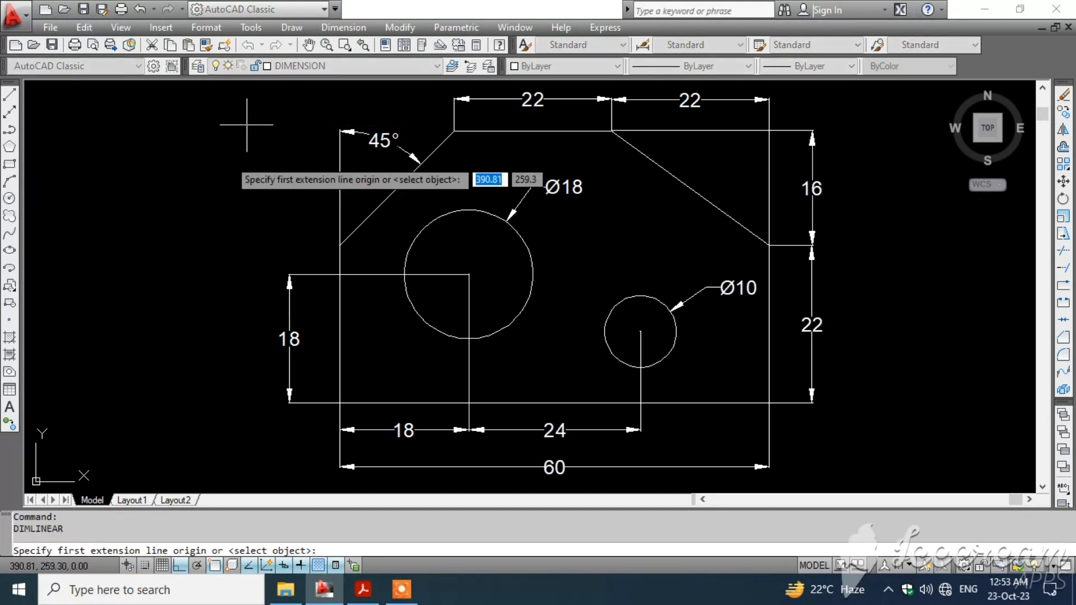
{"action": "left_click", "coordinate": [641, 331]}
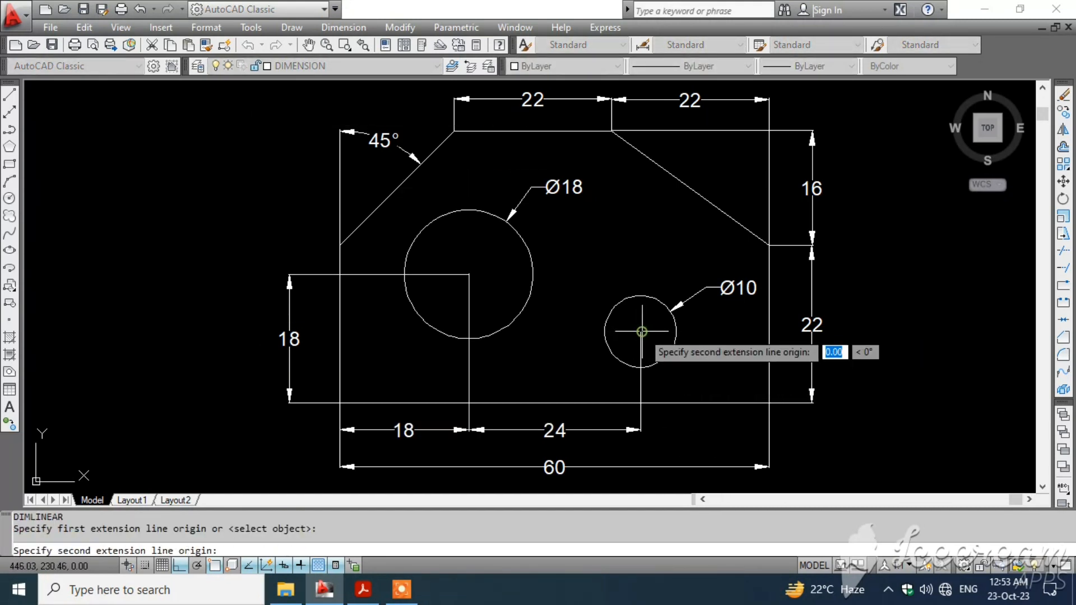
{"action": "left_click", "coordinate": [769, 403]}
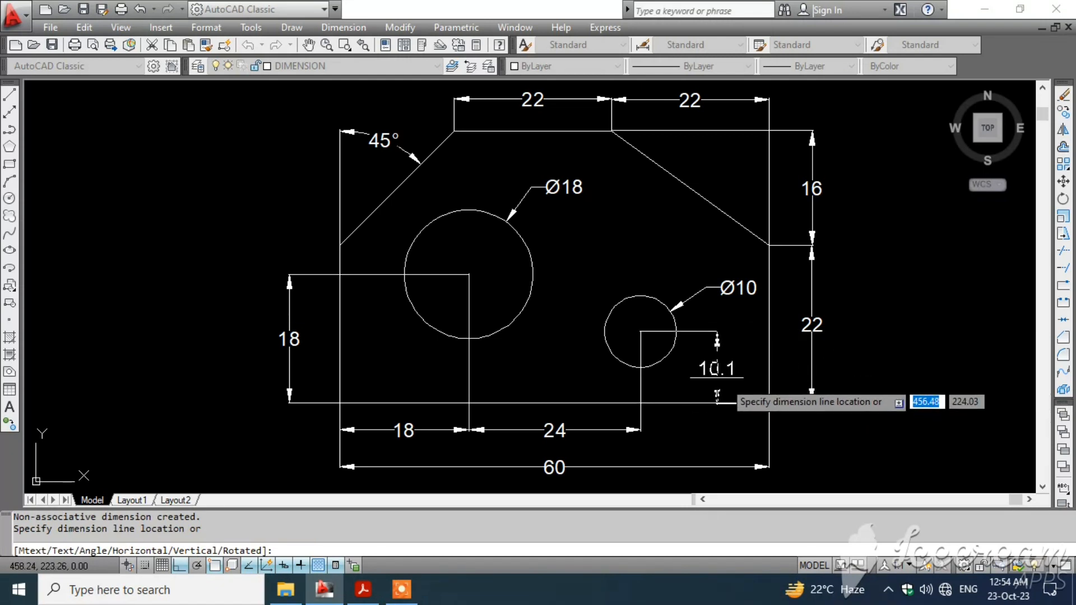
{"action": "key", "text": "Escape"}
{"action": "scroll", "coordinate": [725, 365], "scroll_direction": "up", "scroll_amount": 2}
{"action": "middle_click_drag", "start_coordinate": [725, 365], "coordinate": [684, 358]}
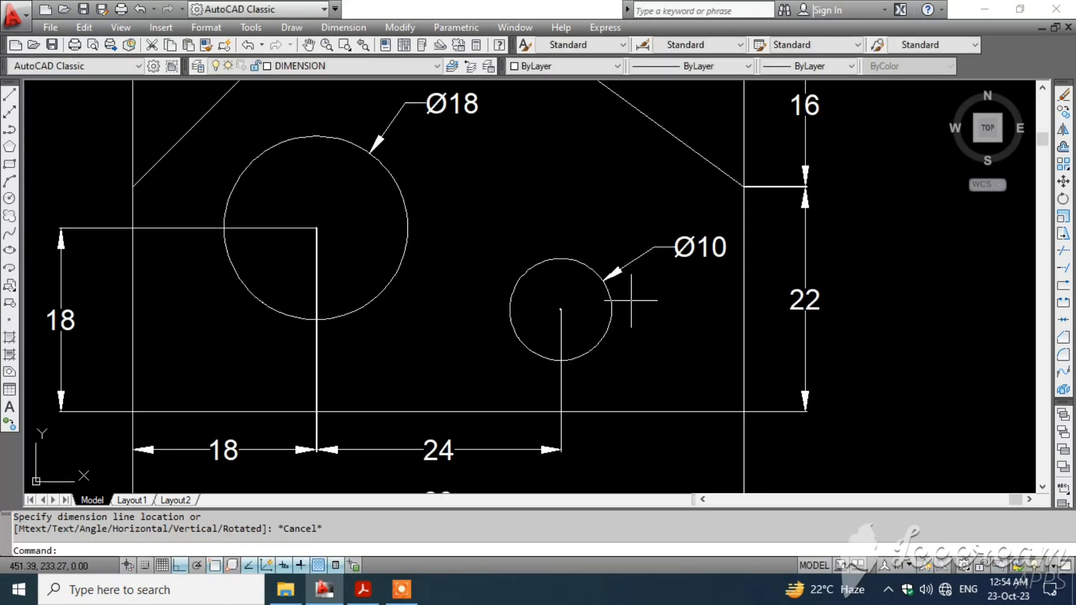
{"action": "left_click", "coordinate": [360, 32]}
{"action": "left_click", "coordinate": [367, 85]}
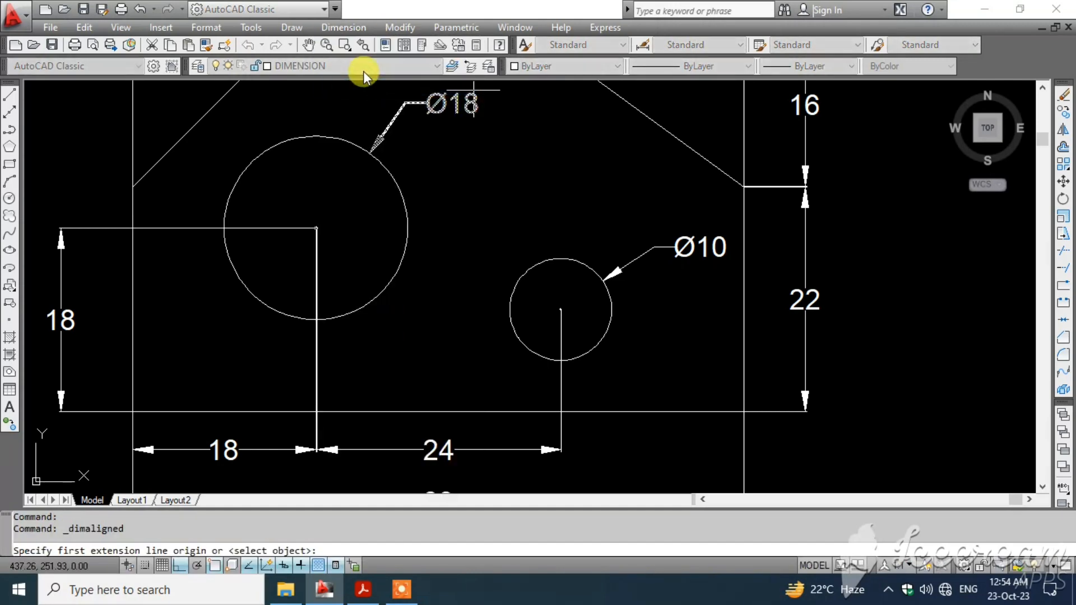
{"action": "key", "text": "Escape"}
{"action": "left_click", "coordinate": [359, 31]}
{"action": "left_click", "coordinate": [365, 72]}
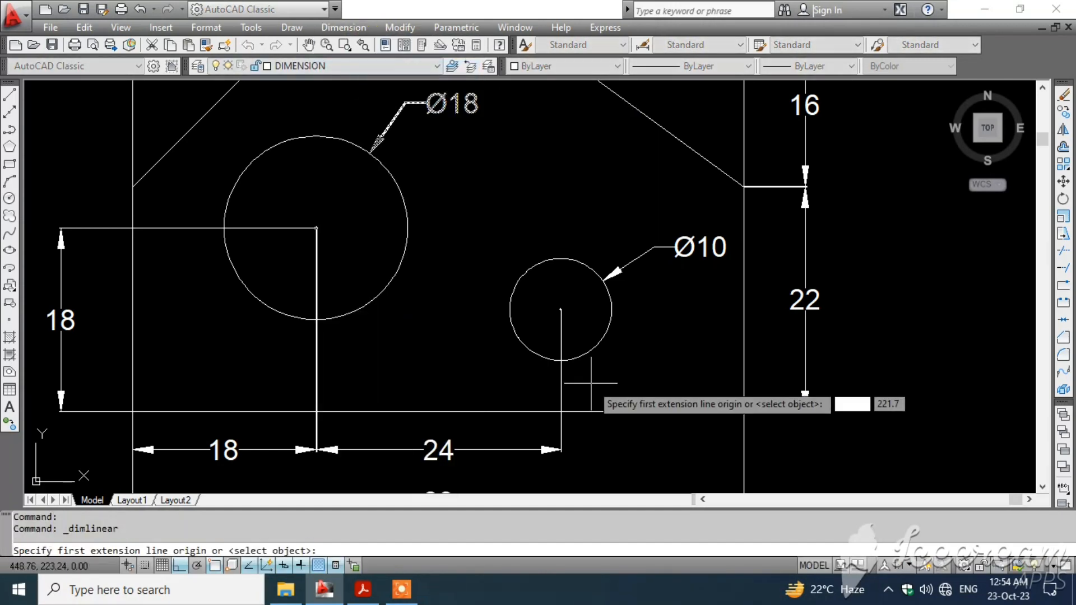
{"action": "left_click", "coordinate": [560, 309]}
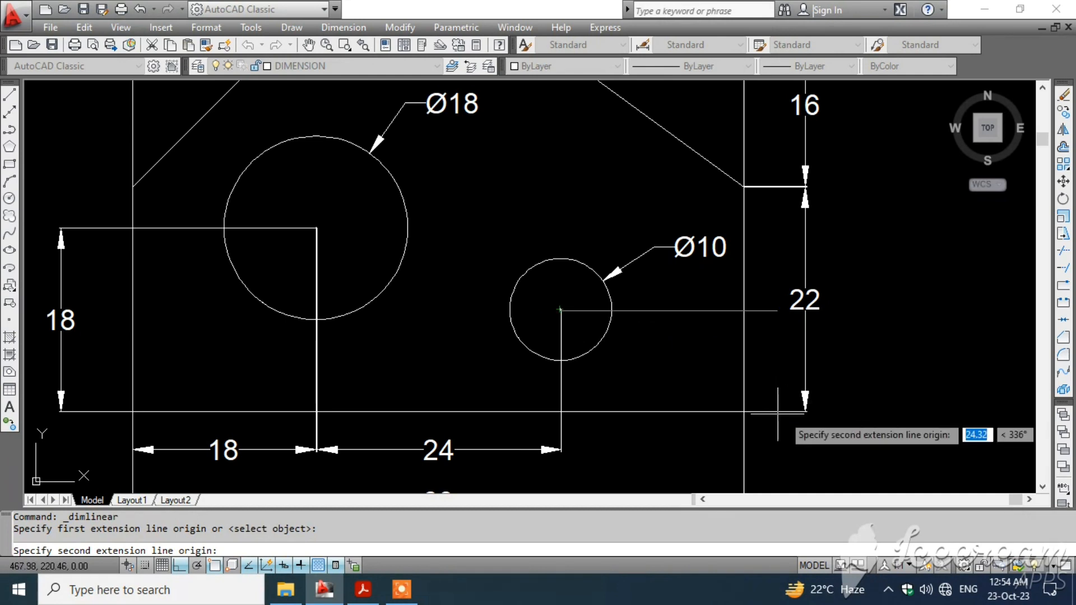
{"action": "left_click", "coordinate": [744, 411]}
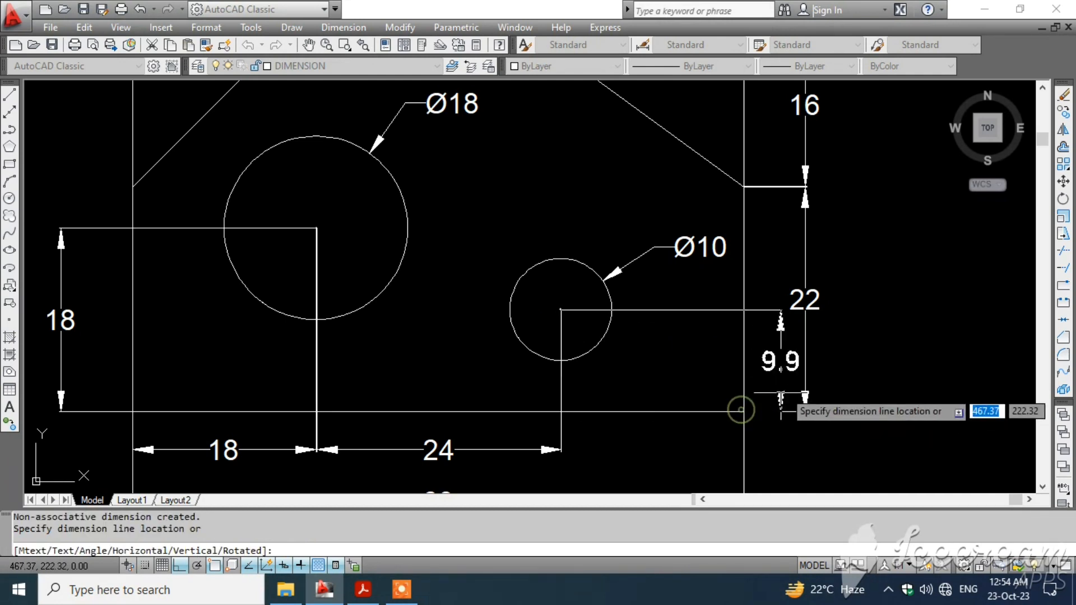
{"action": "key", "text": "Escape"}
{"action": "scroll", "coordinate": [680, 353], "scroll_direction": "up", "scroll_amount": 2}
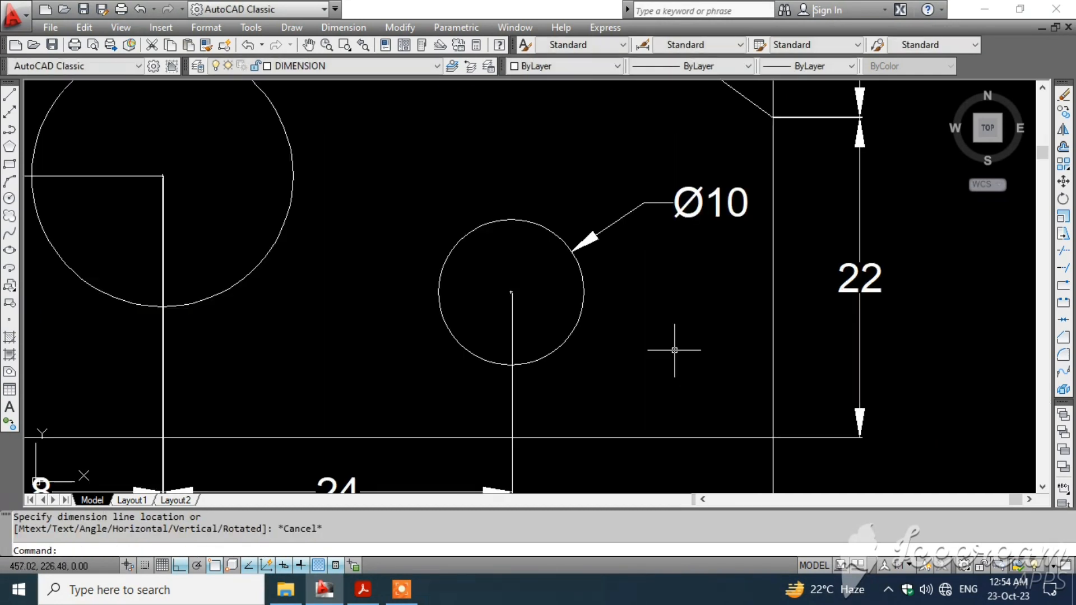
{"action": "scroll", "coordinate": [583, 334], "scroll_direction": "up", "scroll_amount": 2}
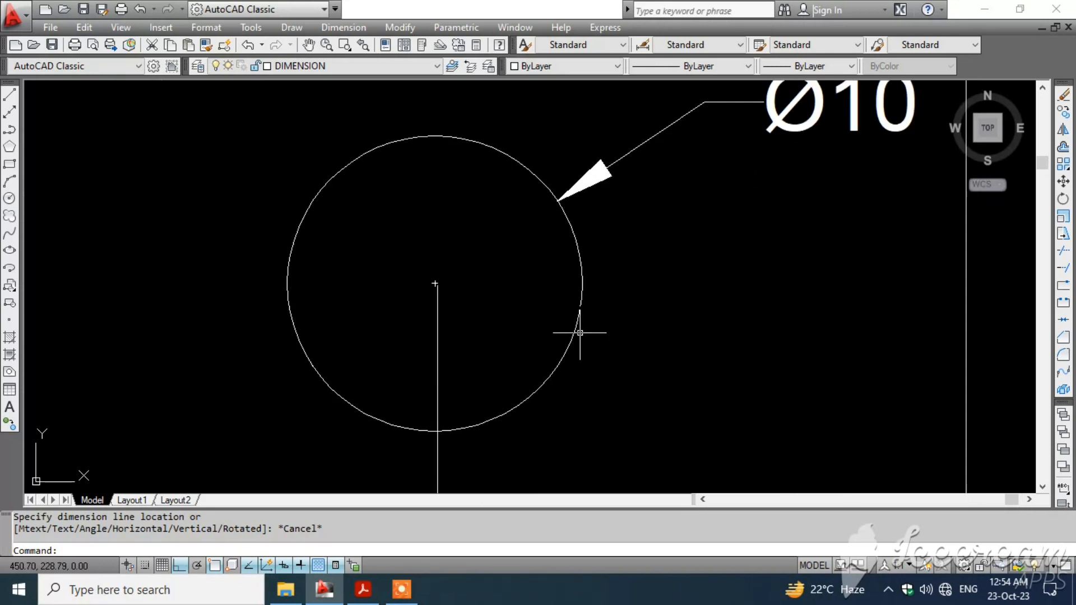
{"action": "scroll", "coordinate": [513, 162], "scroll_direction": "down", "scroll_amount": 1}
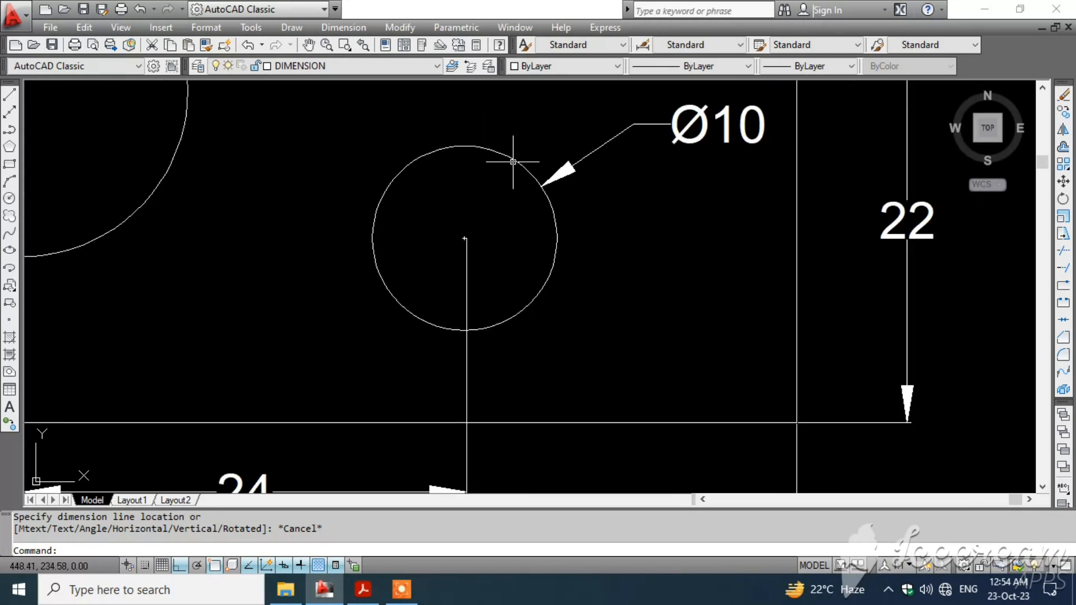
{"action": "left_click", "coordinate": [344, 27]}
{"action": "left_click", "coordinate": [351, 65]}
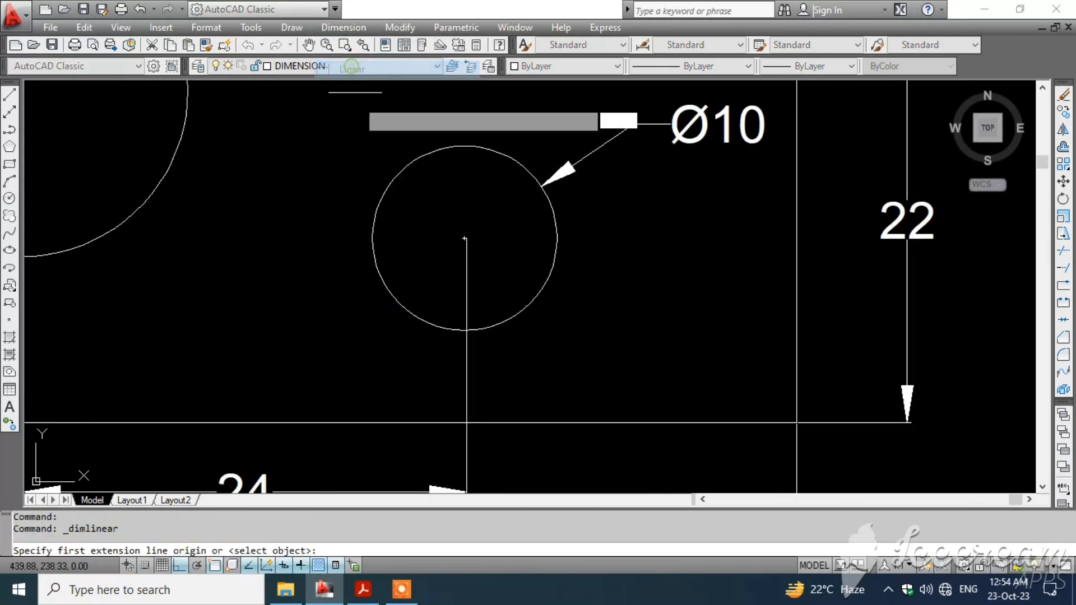
{"action": "left_click", "coordinate": [466, 239]}
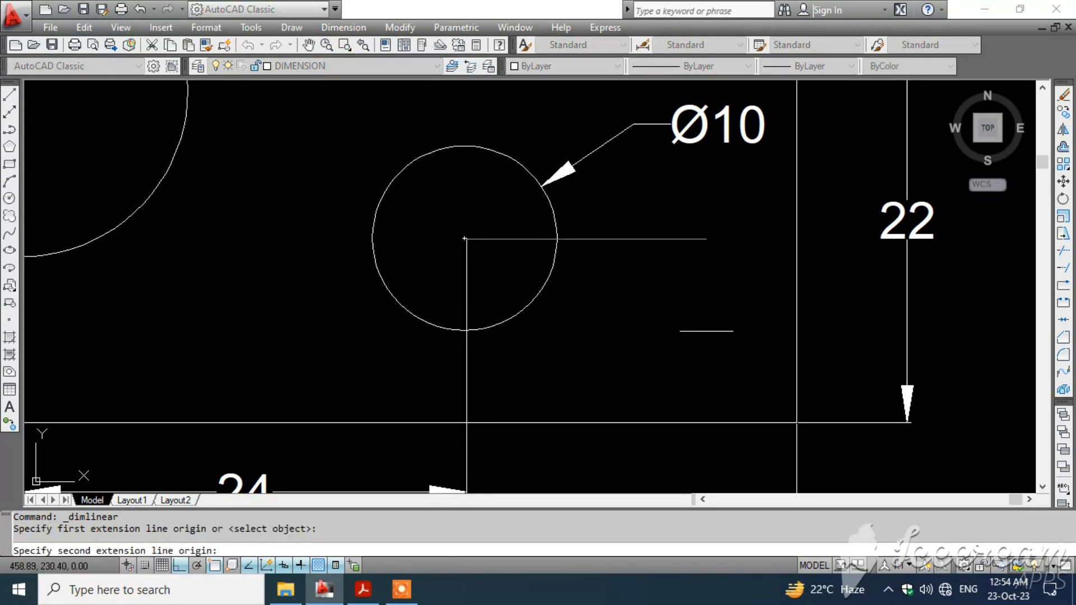
{"action": "left_click", "coordinate": [795, 422]}
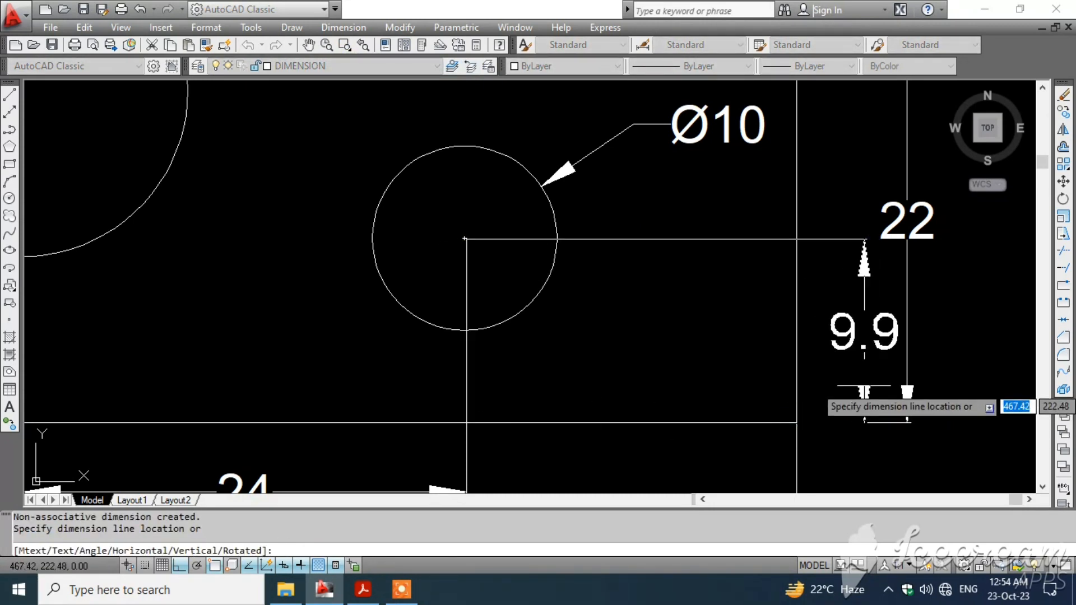
{"action": "key", "text": "Escape"}
- Add a vertical linear dimension from the small circle's center to the base's right corner, placed between the right edge and the 22 dimension
{"action": "middle_click_drag", "start_coordinate": [859, 381], "coordinate": [860, 385]}
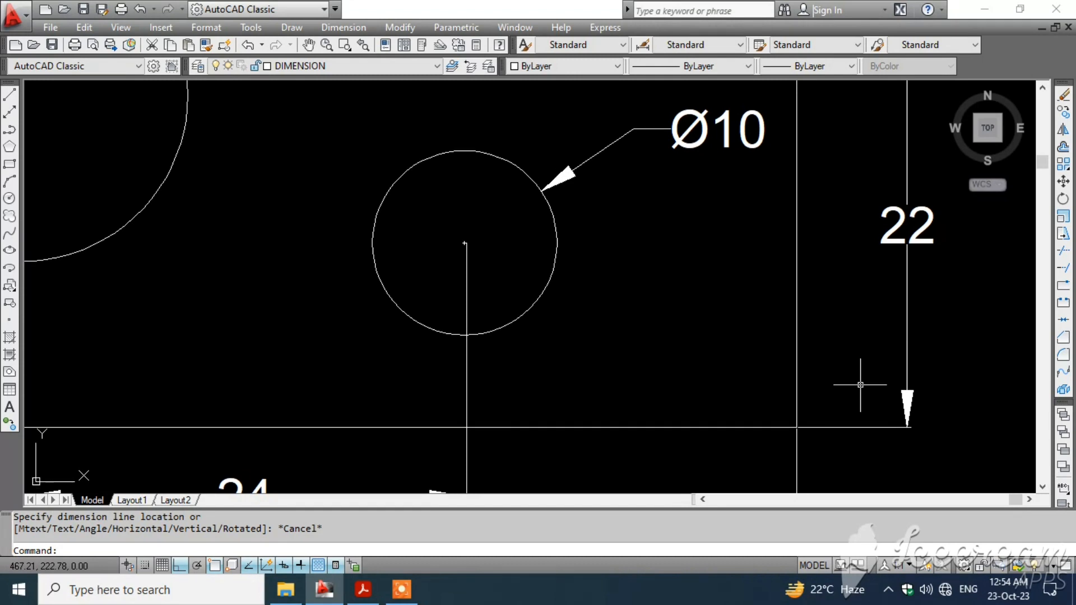
{"action": "left_click", "coordinate": [343, 27]}
{"action": "left_click", "coordinate": [372, 70]}
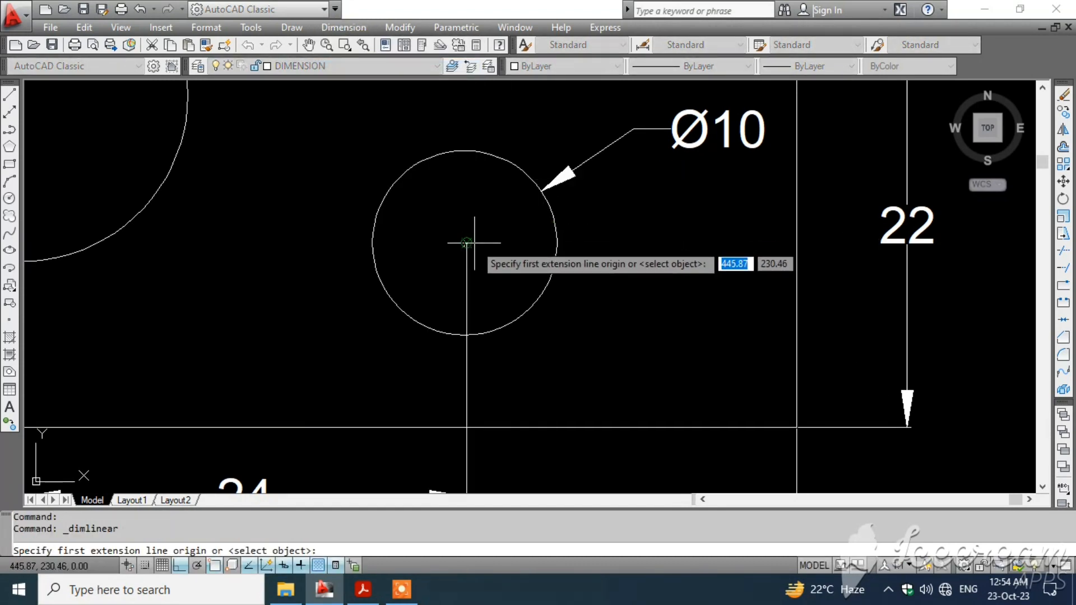
{"action": "left_click", "coordinate": [467, 243]}
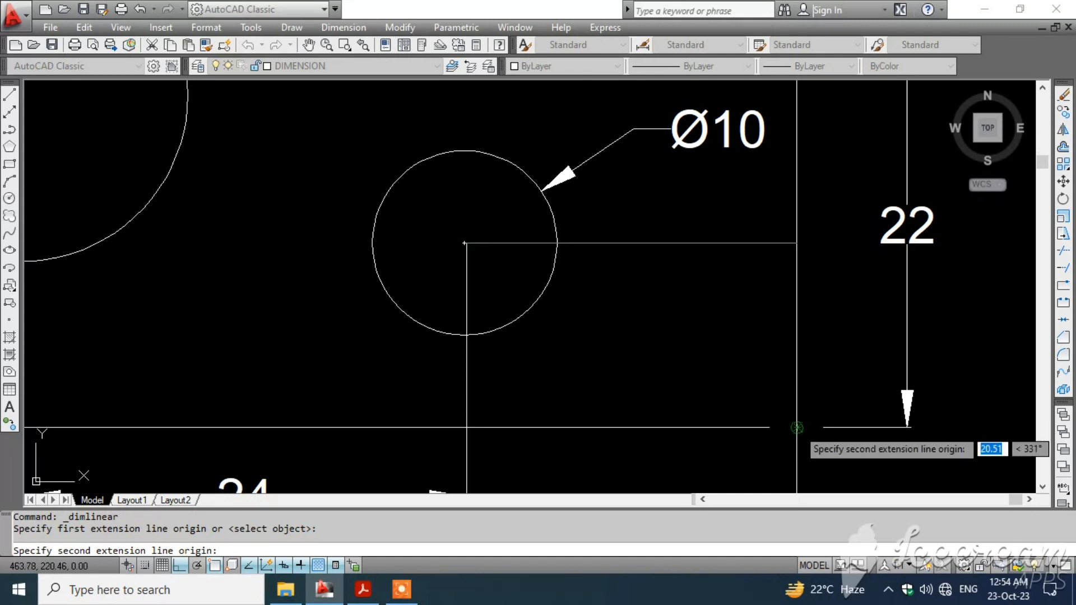
{"action": "left_click", "coordinate": [797, 427]}
{"action": "left_click", "coordinate": [858, 398]}
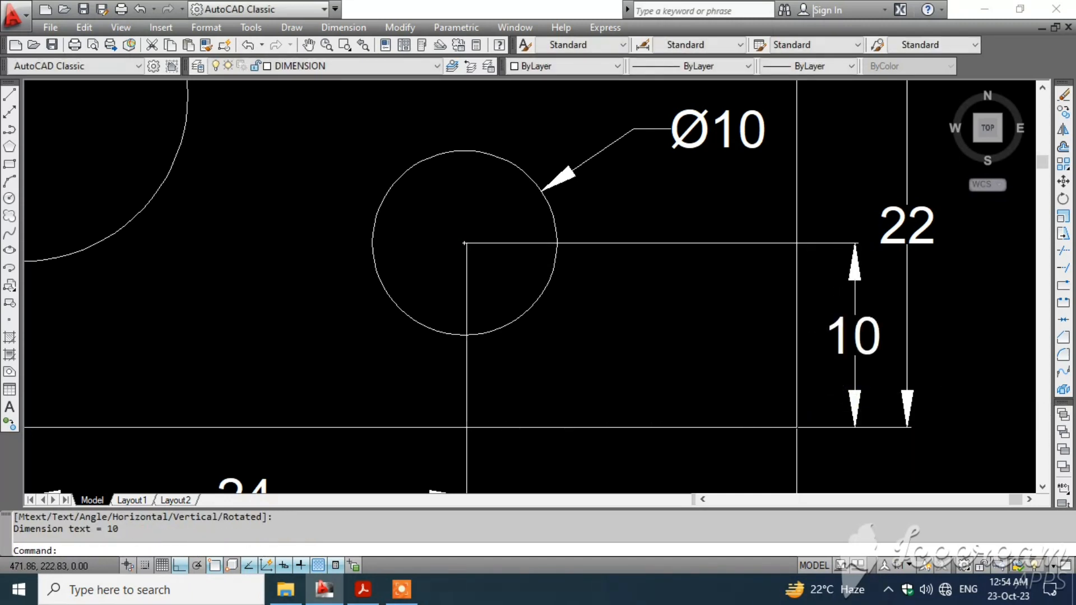
- Compare the dimensioned drawing with the reference PDF and return to the AutoCAD drawing with the whole part in view
{"action": "scroll", "coordinate": [946, 383], "scroll_direction": "down", "scroll_amount": 5}
{"action": "middle_click_drag", "start_coordinate": [946, 384], "coordinate": [663, 359]}
{"action": "scroll", "coordinate": [596, 317], "scroll_direction": "up", "scroll_amount": 5}
{"action": "middle_click_drag", "start_coordinate": [596, 317], "coordinate": [731, 316]}
{"action": "scroll", "coordinate": [731, 316], "scroll_direction": "down", "scroll_amount": 4}
{"action": "key", "text": "alt+Tab"}
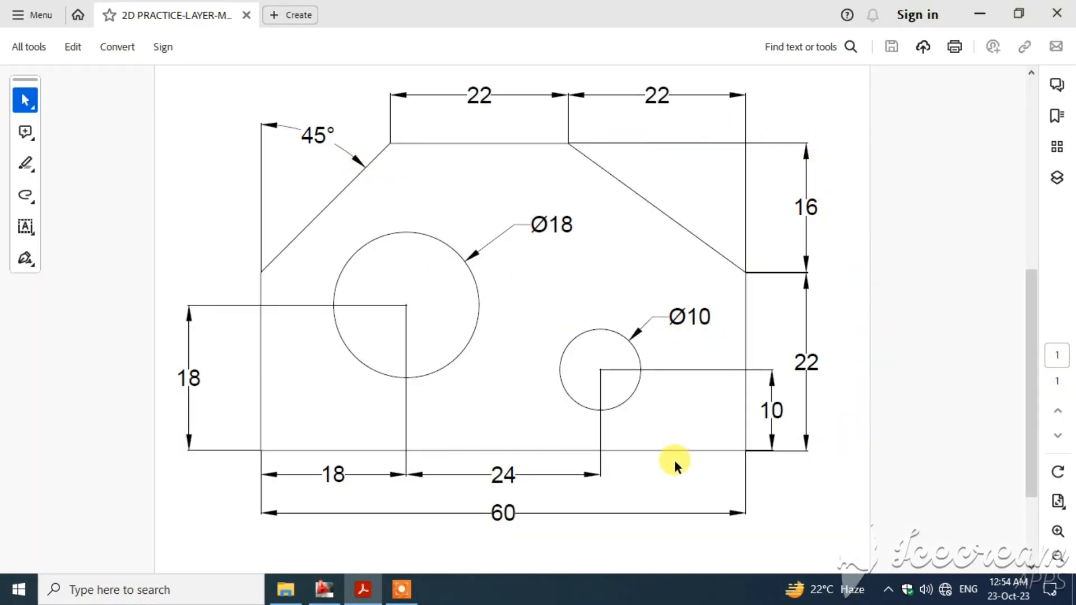
{"action": "key", "text": "alt+Tab"}
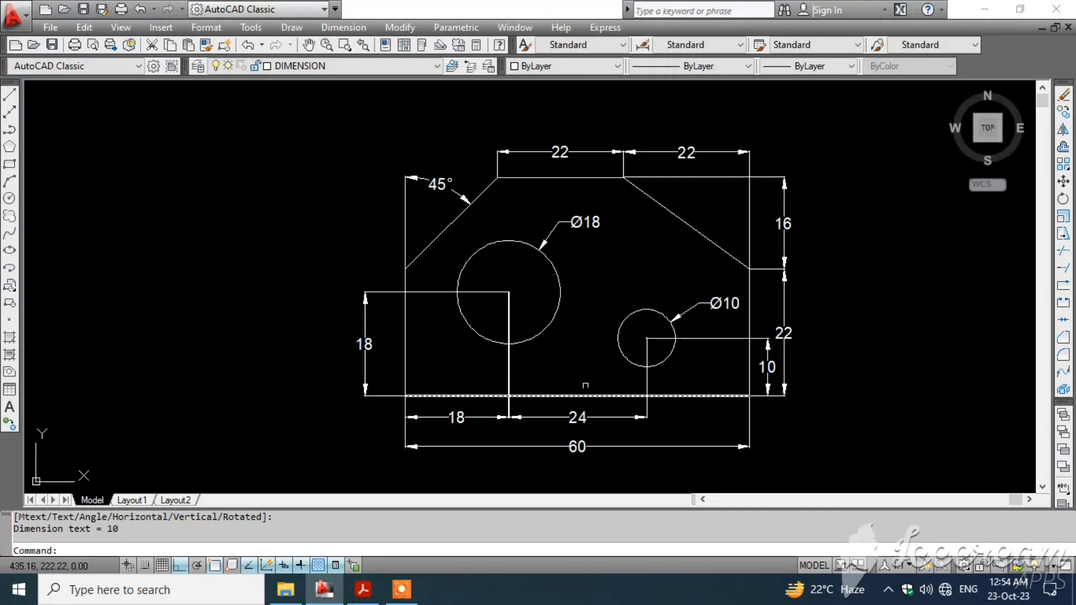
{"action": "scroll", "coordinate": [644, 271], "scroll_direction": "up", "scroll_amount": 2}
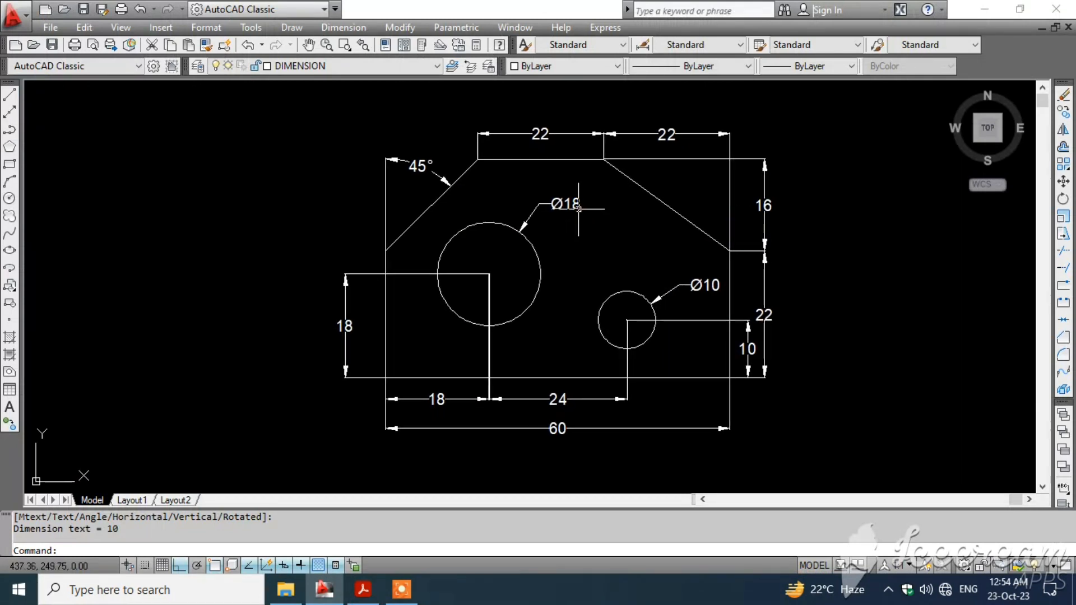
{"action": "scroll", "coordinate": [579, 209], "scroll_direction": "down", "scroll_amount": 2}
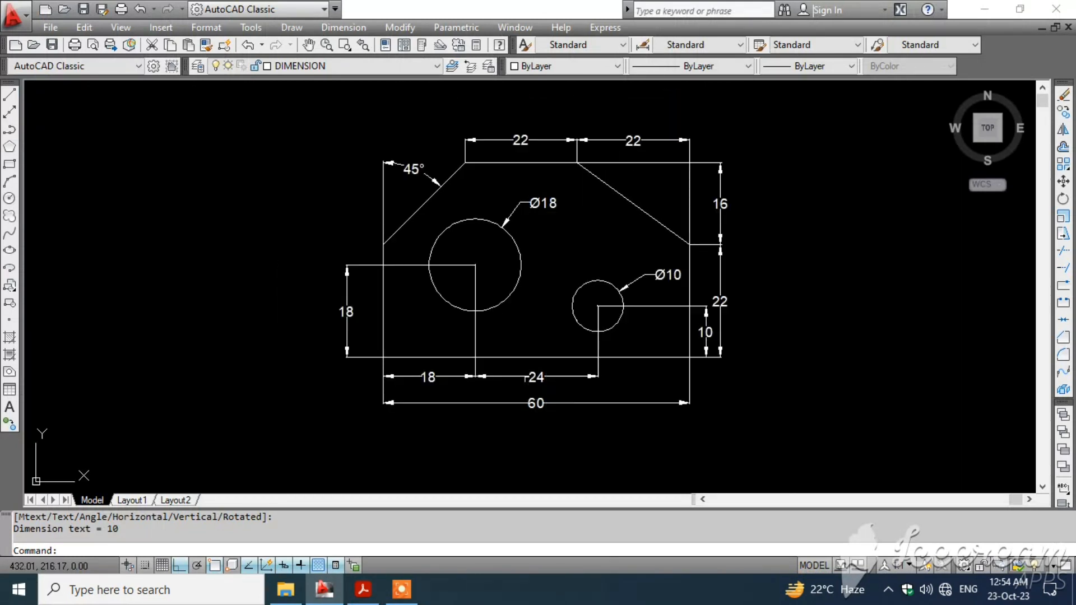
{"action": "left_click", "coordinate": [436, 357]}
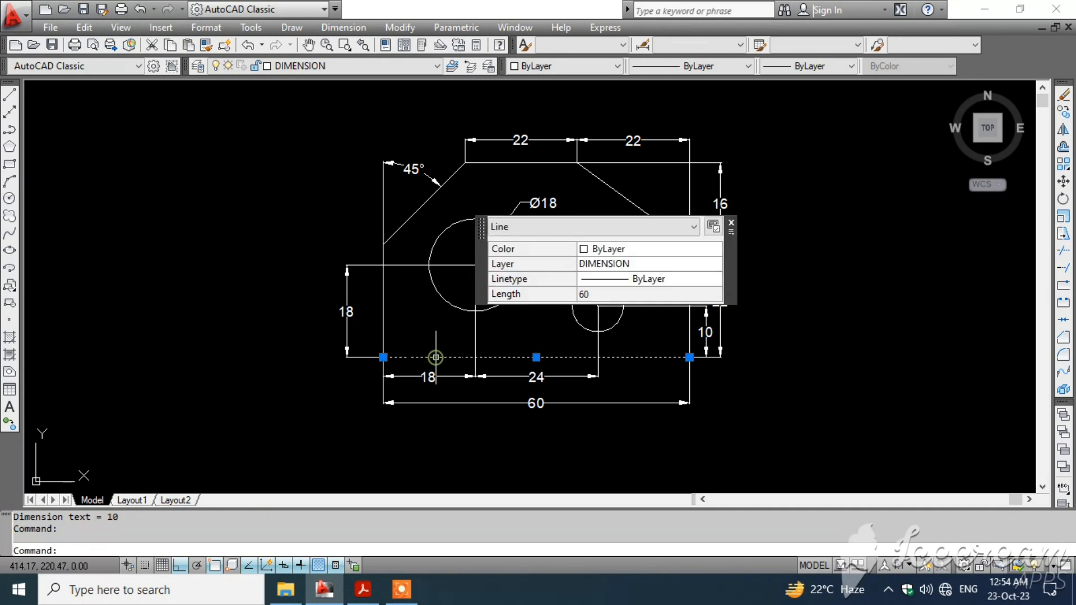
{"action": "left_click", "coordinate": [394, 317]}
{"action": "left_click", "coordinate": [370, 292]}
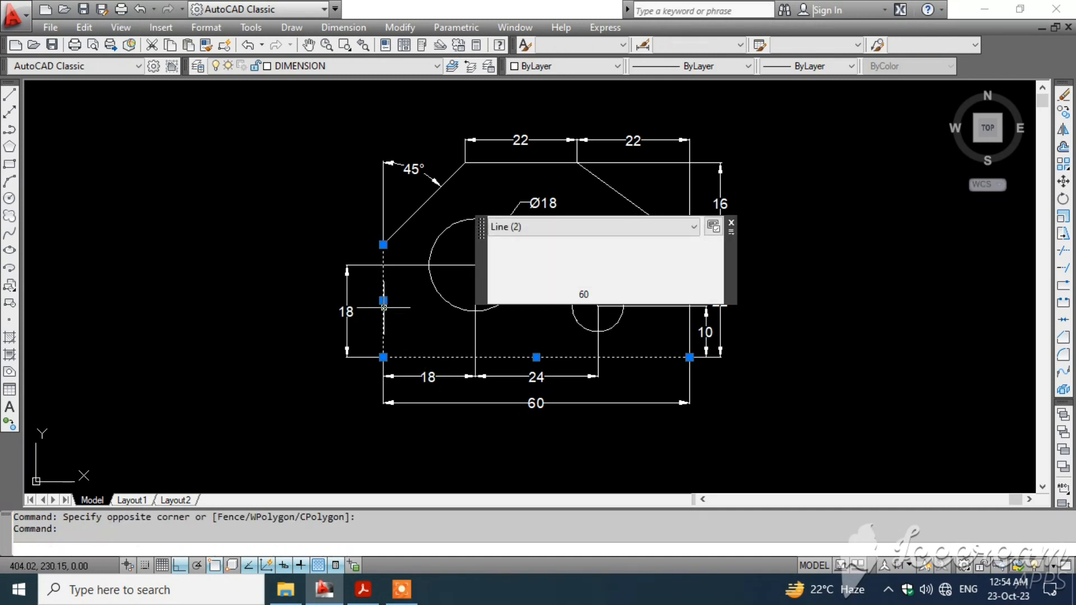
{"action": "left_click", "coordinate": [414, 212]}
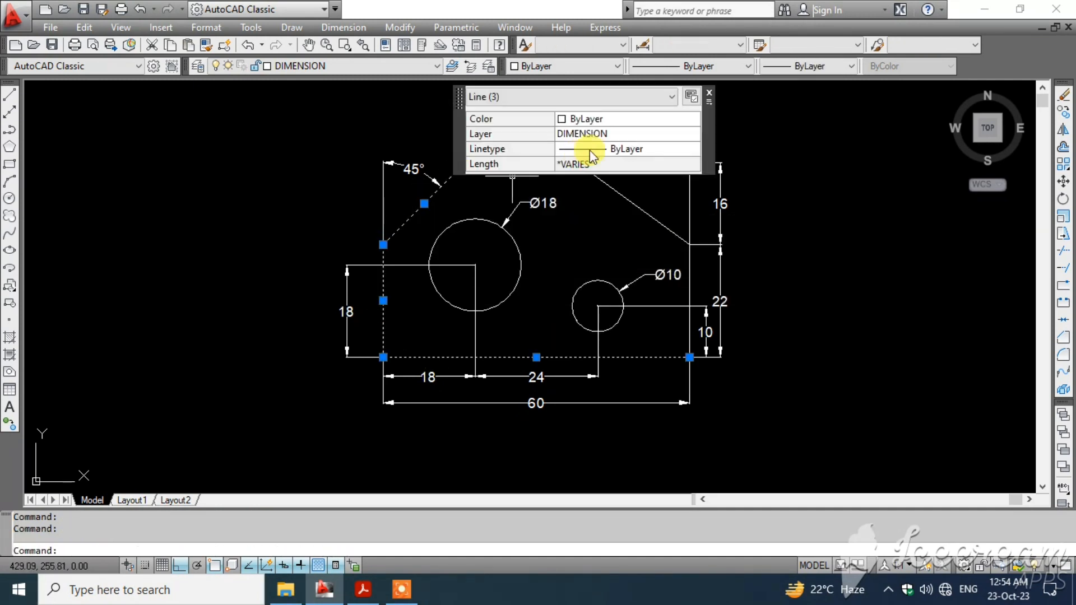
{"action": "left_click", "coordinate": [709, 94]}
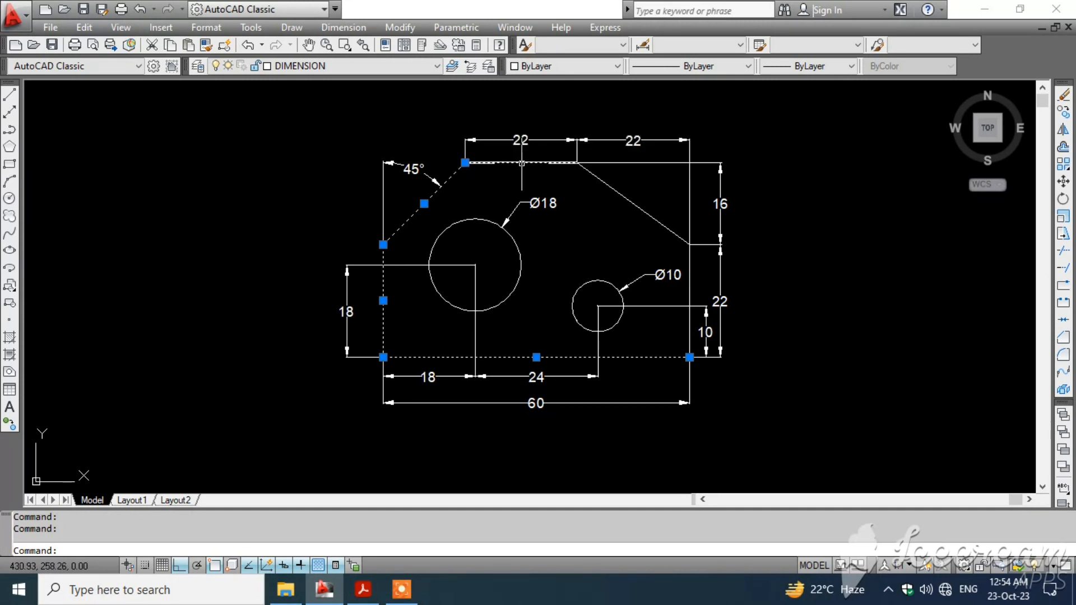
{"action": "left_click", "coordinate": [521, 163]}
{"action": "left_click", "coordinate": [650, 165]}
{"action": "left_click", "coordinate": [649, 163]}
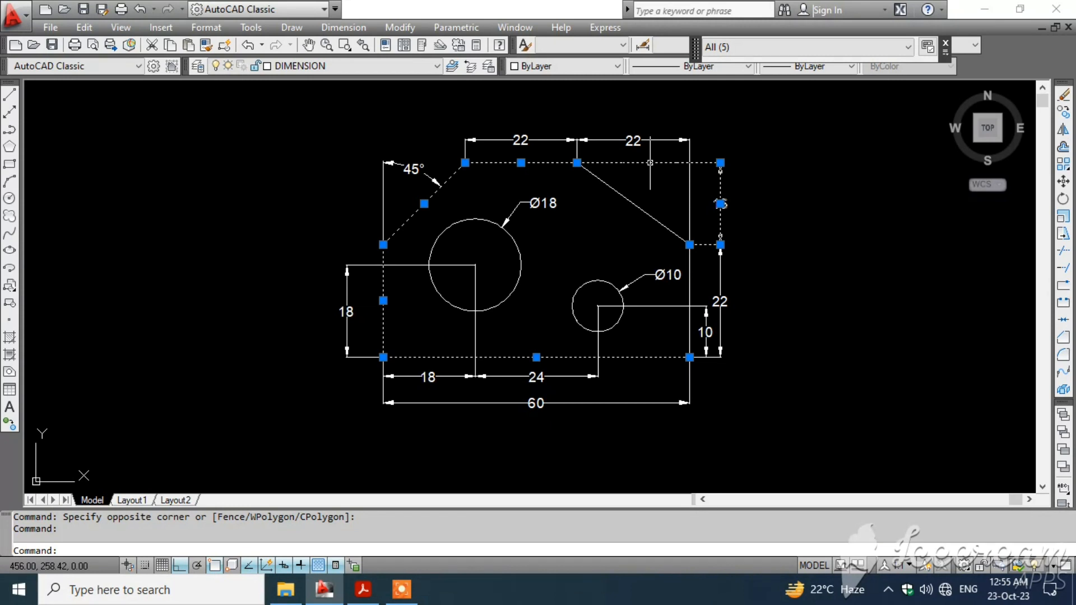
{"action": "key", "text": "Escape"}
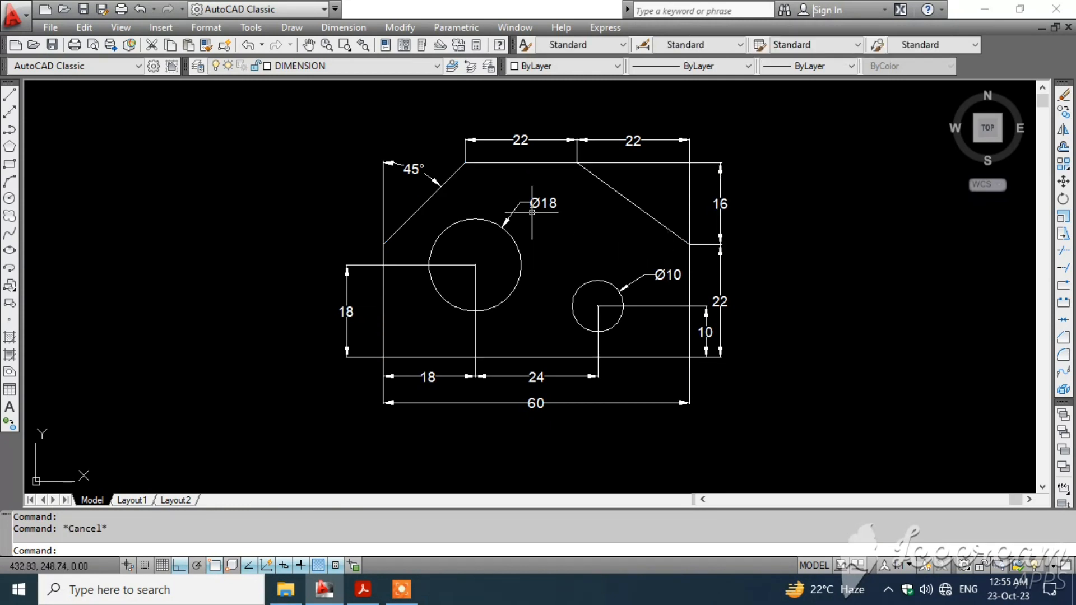
- Set the lineweight of the part's six outline lines to 0.30 mm, leaving the circles and dimensions out of the selection
{"action": "left_click", "coordinate": [534, 159]}
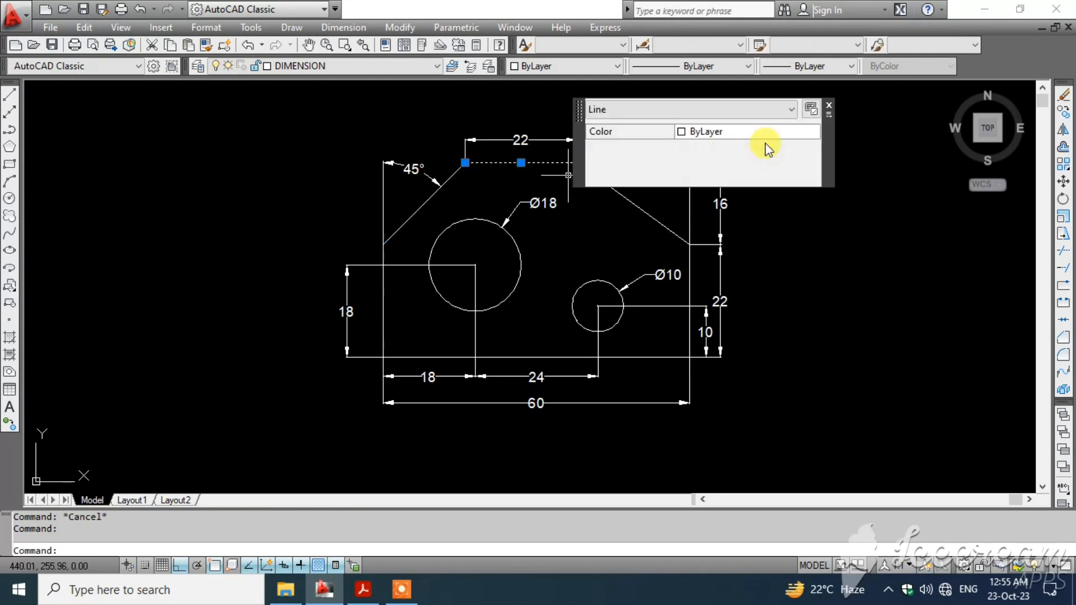
{"action": "left_click", "coordinate": [829, 105]}
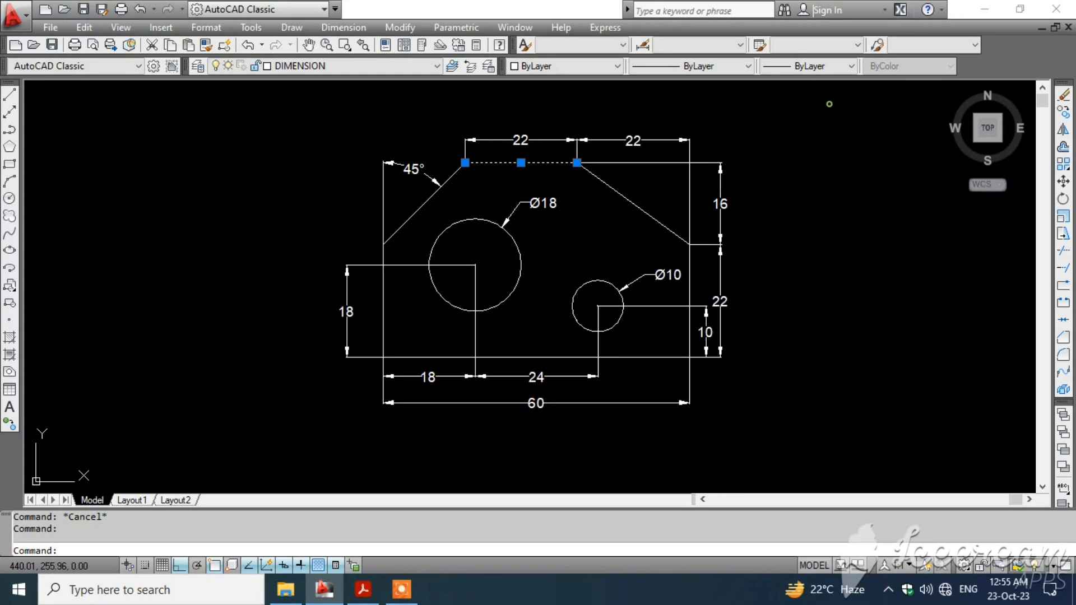
{"action": "left_click", "coordinate": [429, 205]}
{"action": "left_click", "coordinate": [424, 205]}
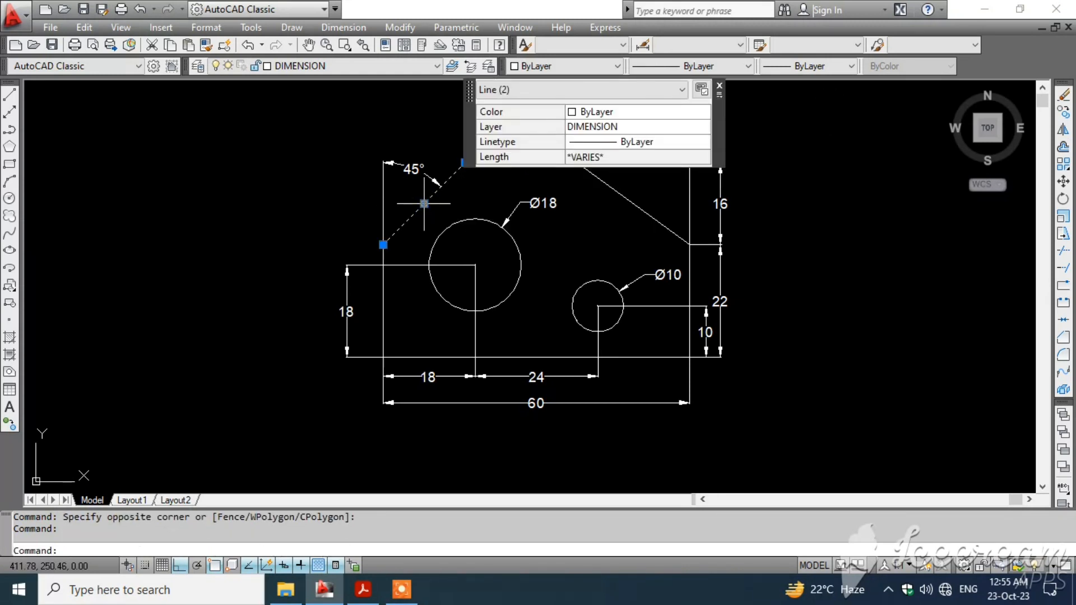
{"action": "left_click", "coordinate": [383, 306]}
{"action": "left_click", "coordinate": [437, 357]}
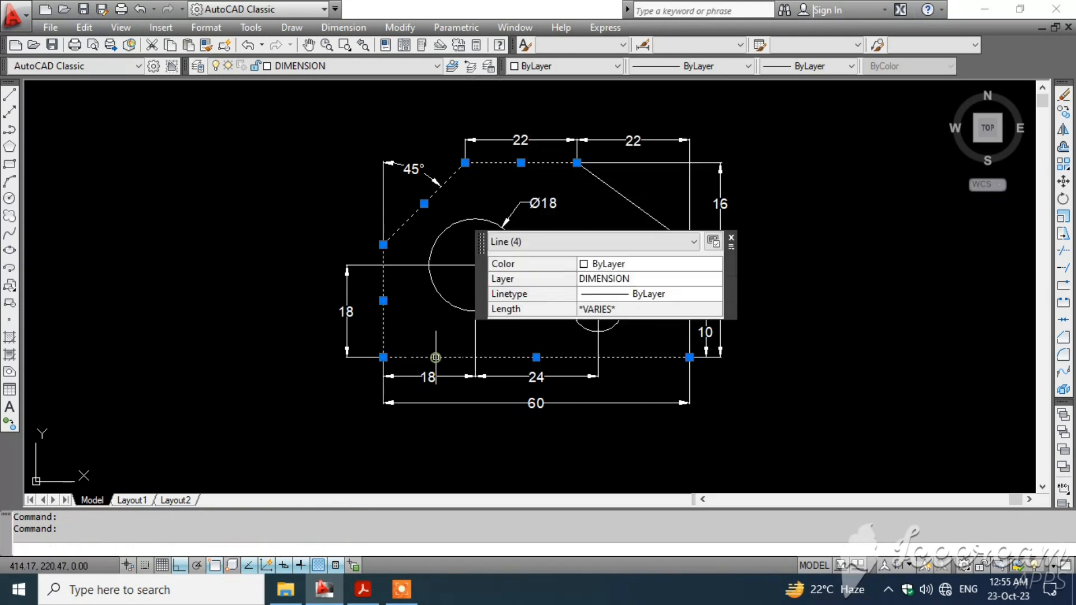
{"action": "left_click", "coordinate": [731, 240]}
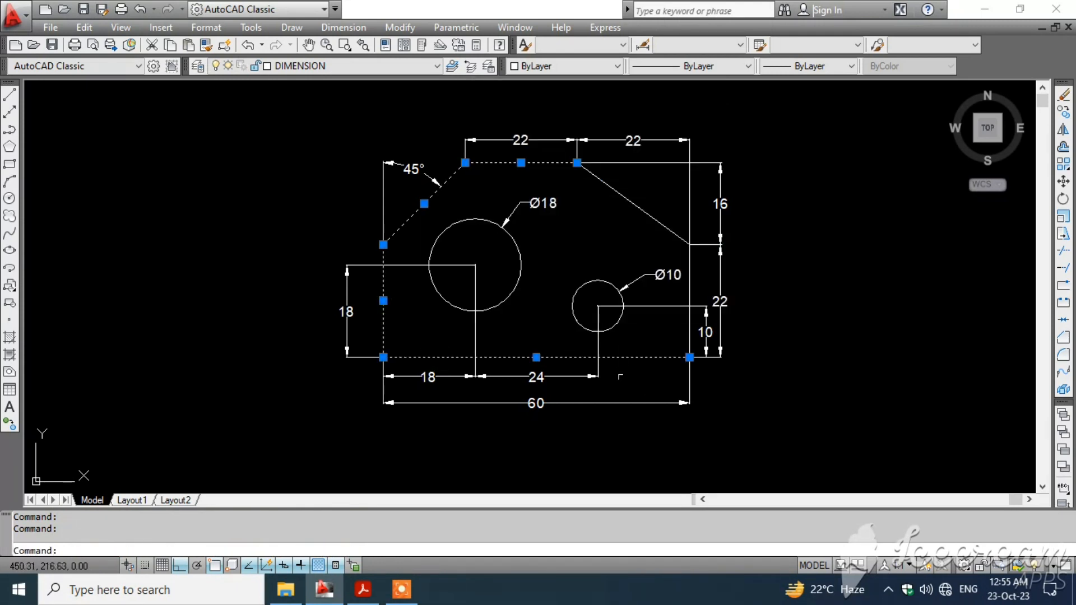
{"action": "left_click", "coordinate": [639, 211]}
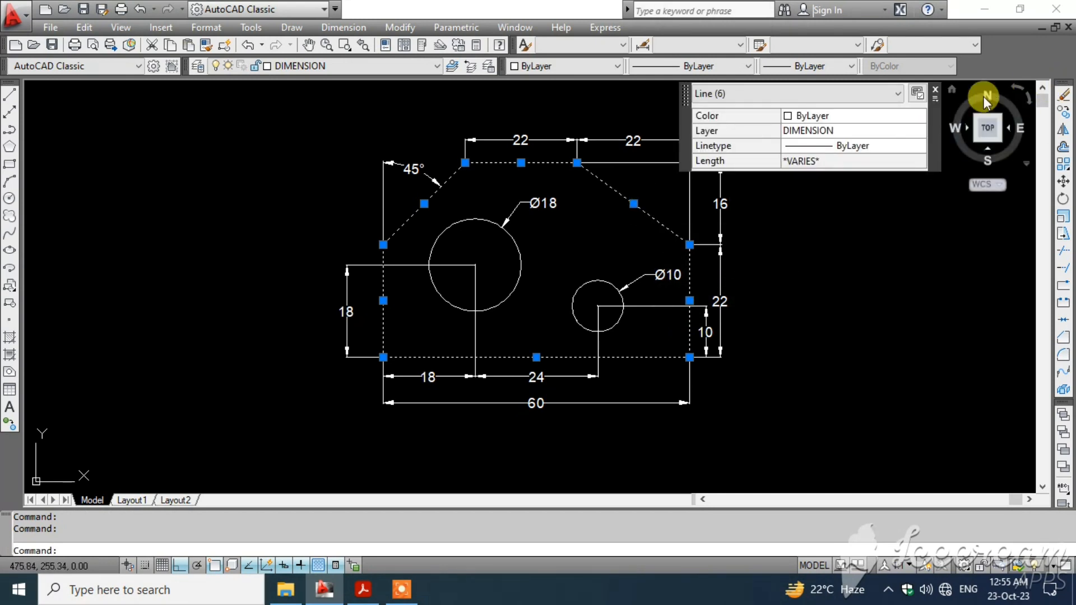
{"action": "left_click", "coordinate": [934, 95]}
{"action": "left_click", "coordinate": [807, 66]}
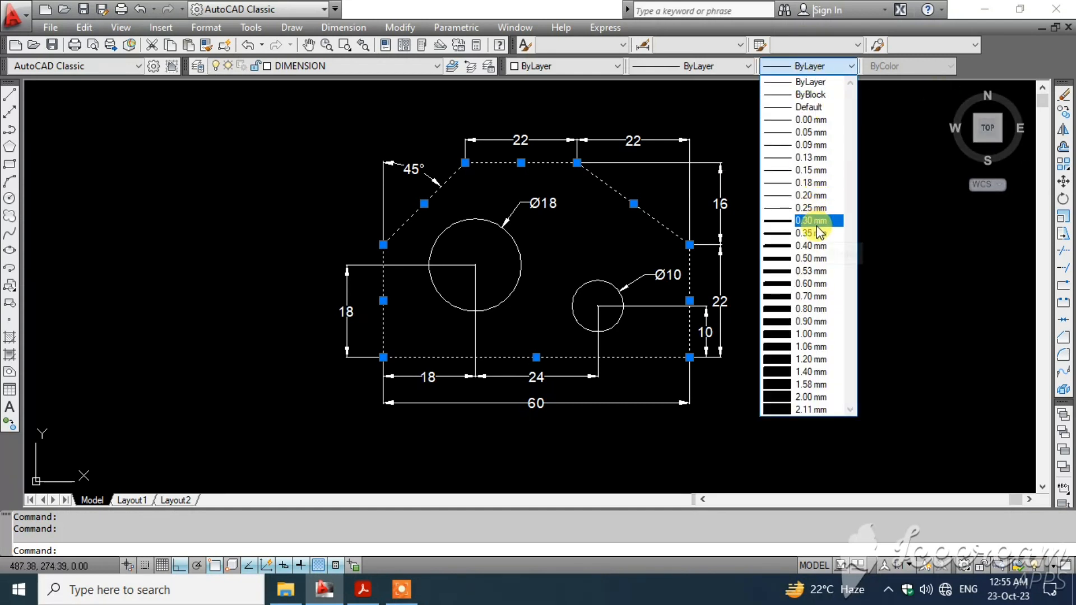
{"action": "left_click", "coordinate": [820, 233]}
{"action": "key", "text": "Escape"}
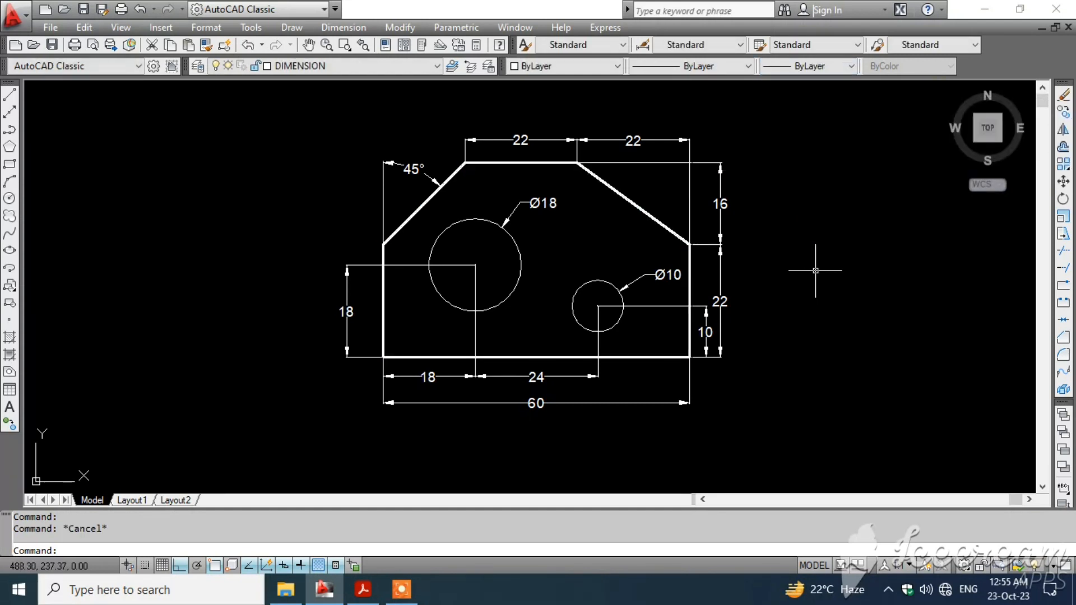
{"action": "middle_click_drag", "start_coordinate": [816, 271], "coordinate": [797, 274]}
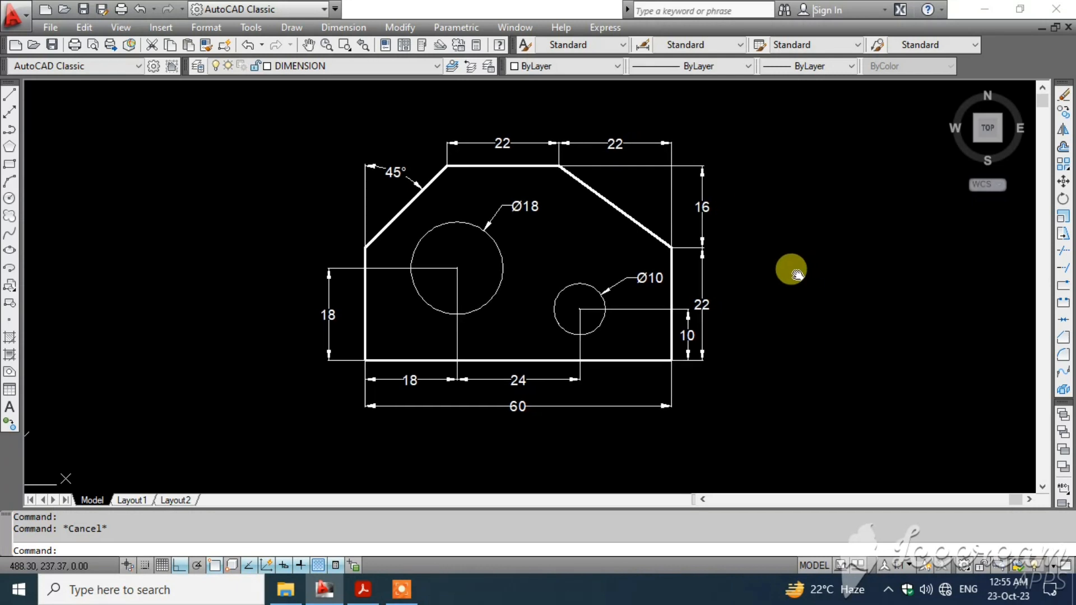
{"action": "left_click", "coordinate": [502, 259]}
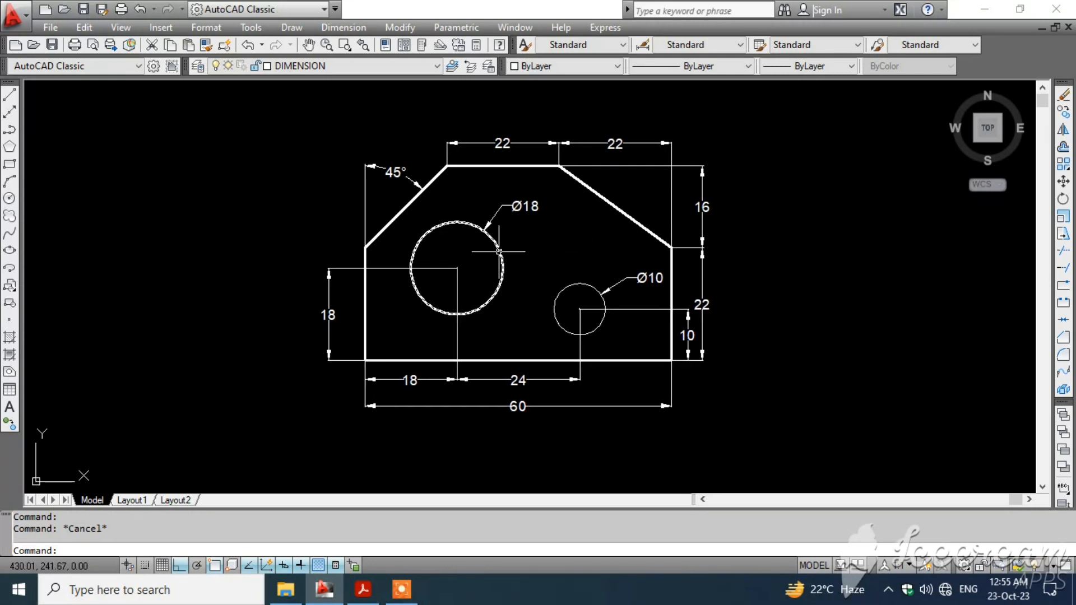
{"action": "left_click", "coordinate": [554, 310]}
{"action": "key", "text": "Escape"}
- Match the properties of the part's thick base line onto the Ø10 and Ø18 circles
{"action": "type", "text": "M"}
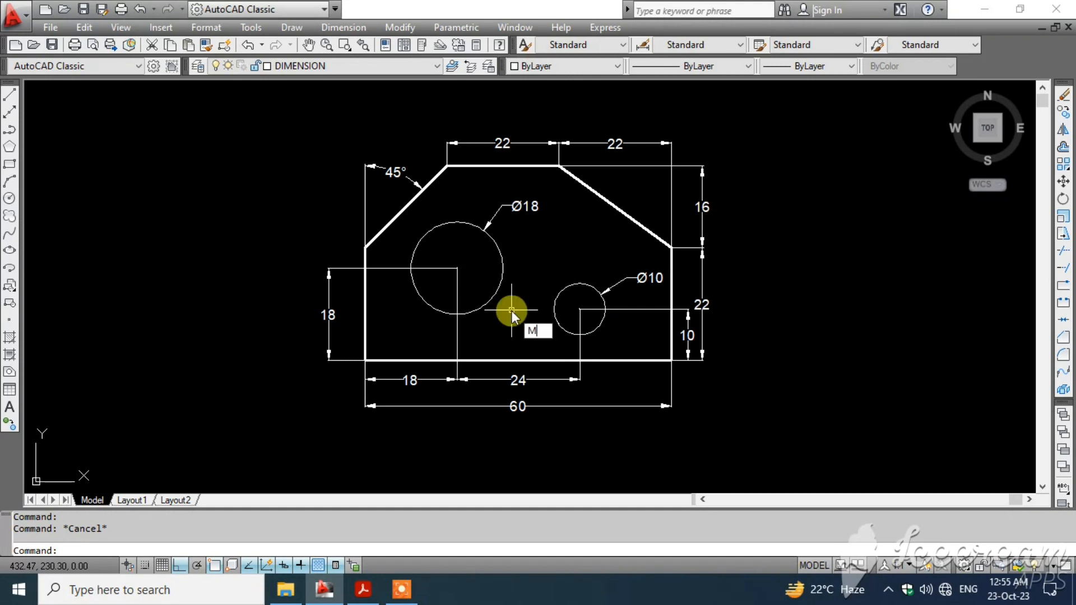
{"action": "type", "text": "A"}
{"action": "key", "text": "Return"}
{"action": "left_click", "coordinate": [622, 360]}
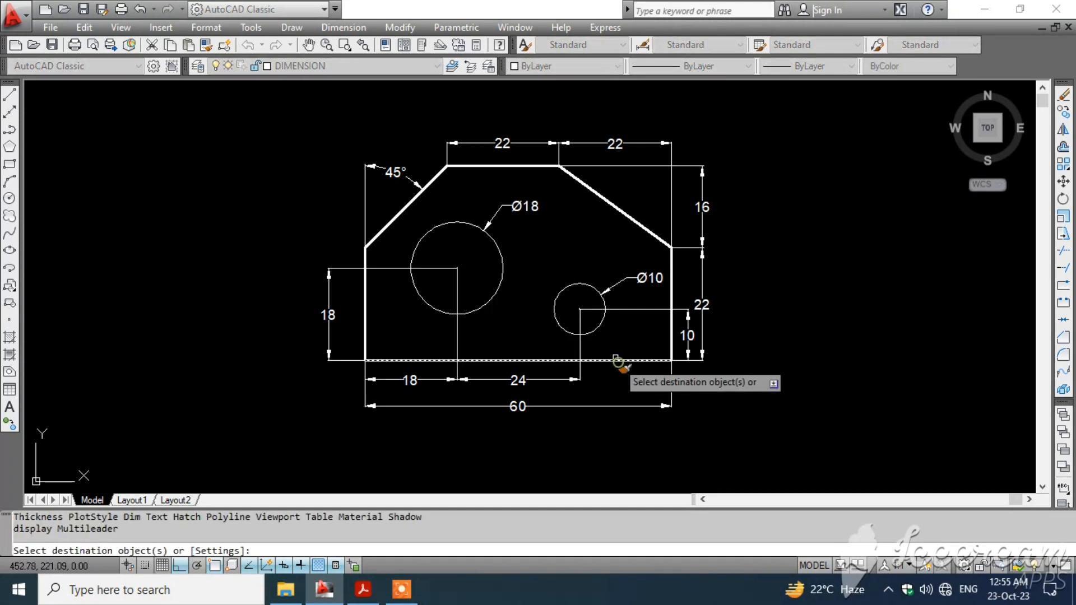
{"action": "left_click", "coordinate": [557, 324]}
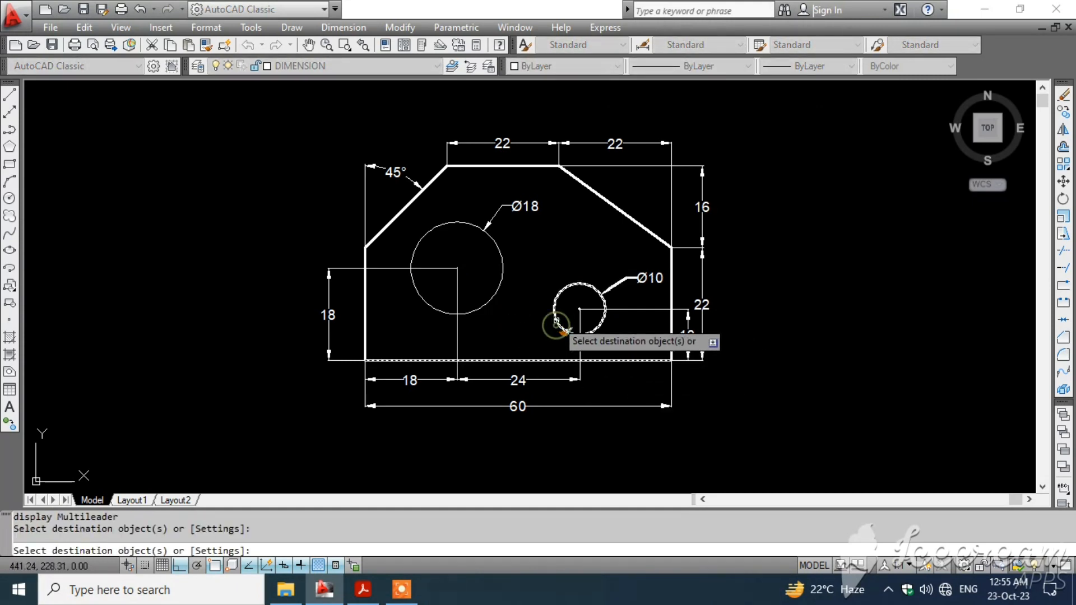
{"action": "left_click", "coordinate": [494, 296]}
{"action": "key", "text": "Escape"}
{"action": "scroll", "coordinate": [805, 233], "scroll_direction": "down", "scroll_amount": 3}
{"action": "scroll", "coordinate": [804, 233], "scroll_direction": "up", "scroll_amount": 3}
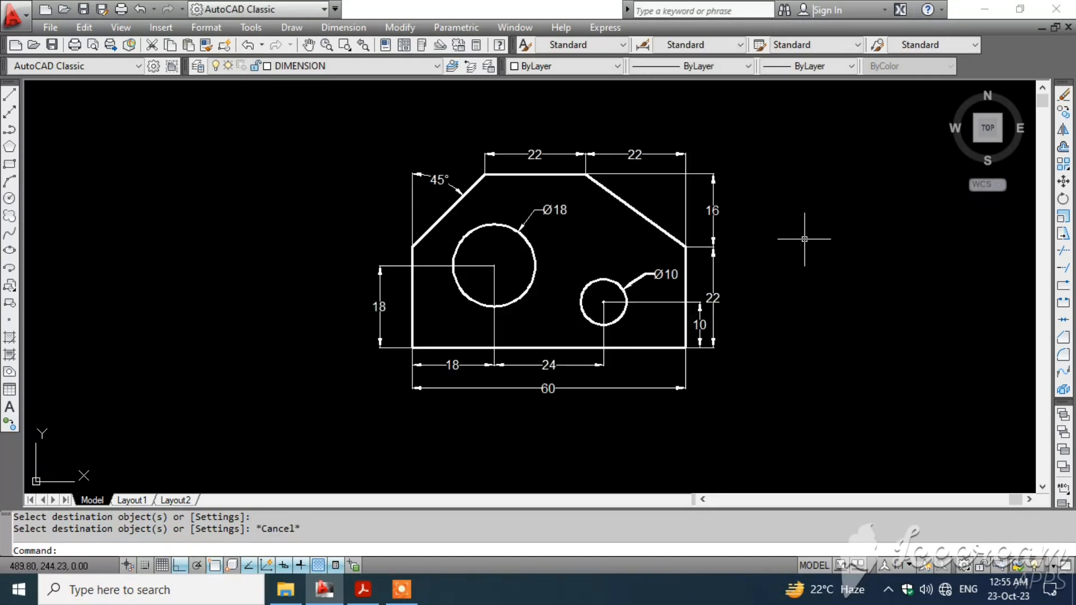
{"action": "middle_click_drag", "start_coordinate": [806, 247], "coordinate": [806, 246]}
{"action": "scroll", "coordinate": [806, 247], "scroll_direction": "up", "scroll_amount": 2}
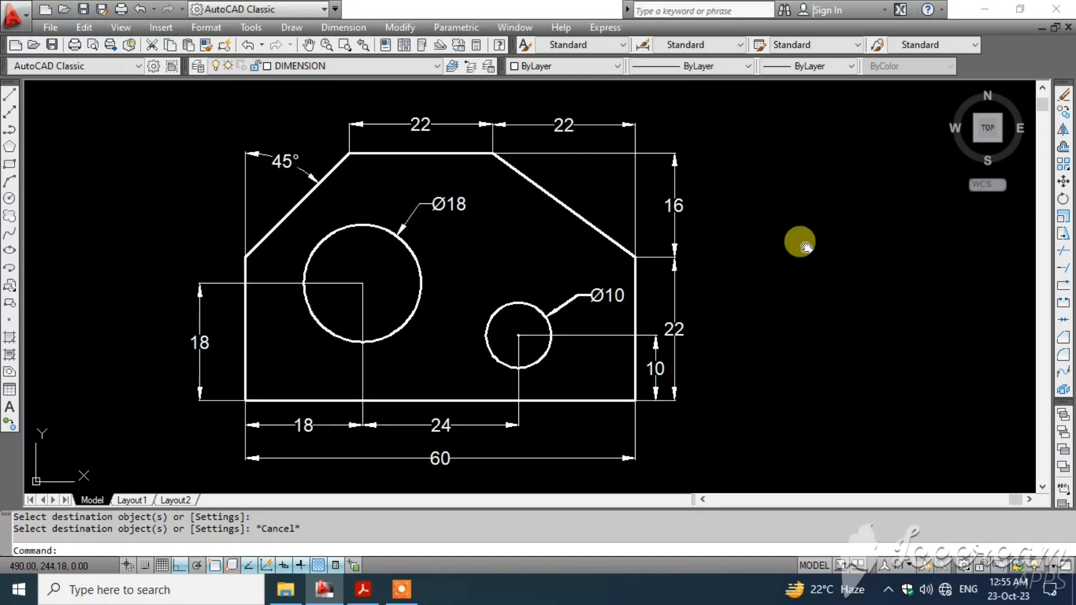
- Check the finished drawing against the reference PDF and return to AutoCAD
{"action": "left_click", "coordinate": [363, 588]}
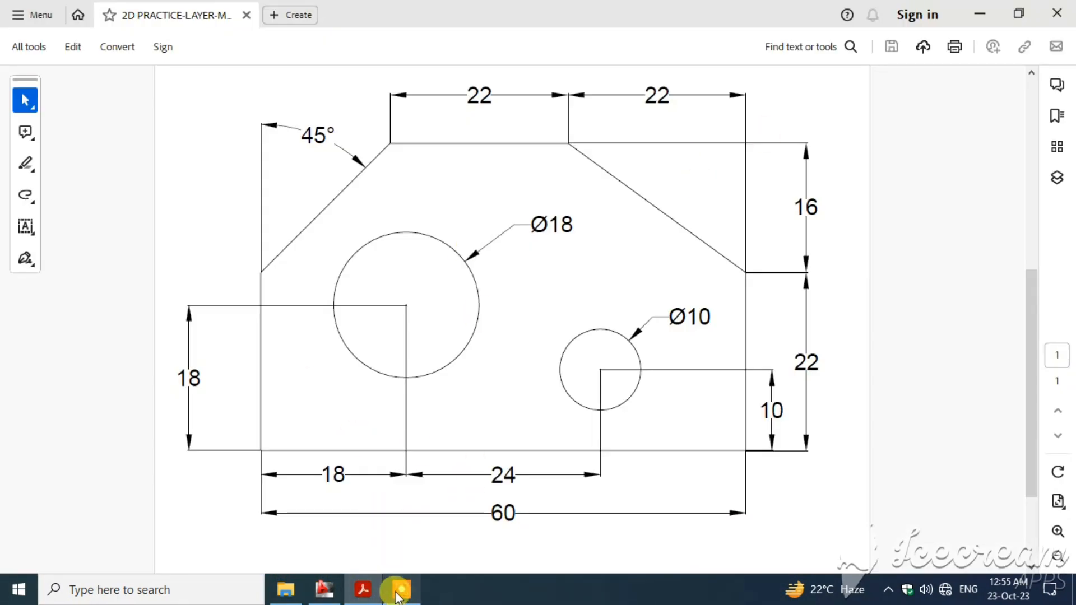
{"action": "left_click", "coordinate": [397, 592]}
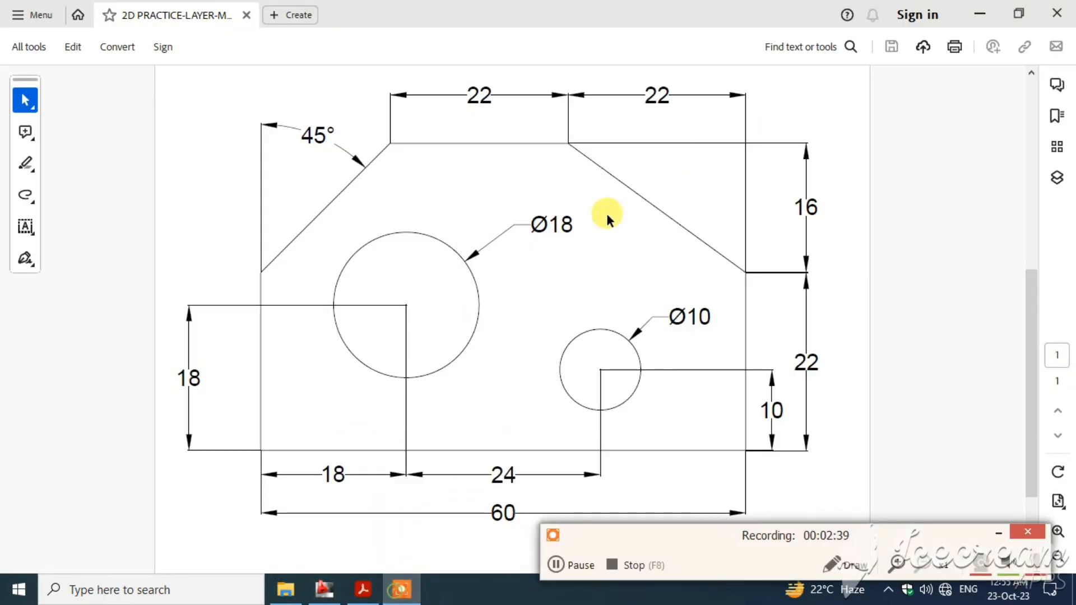
{"action": "left_click", "coordinate": [324, 589]}
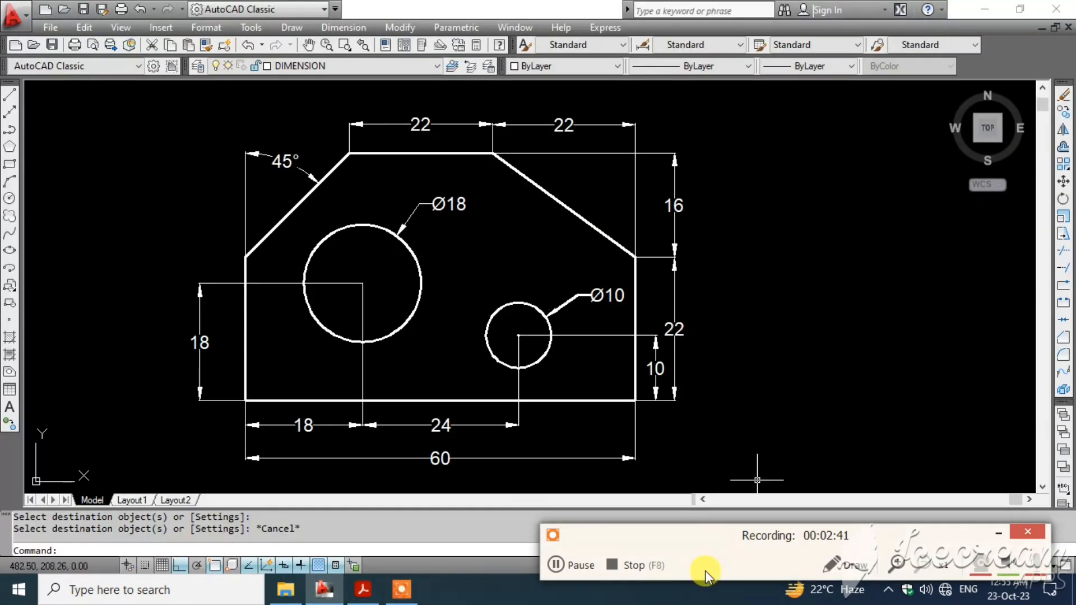